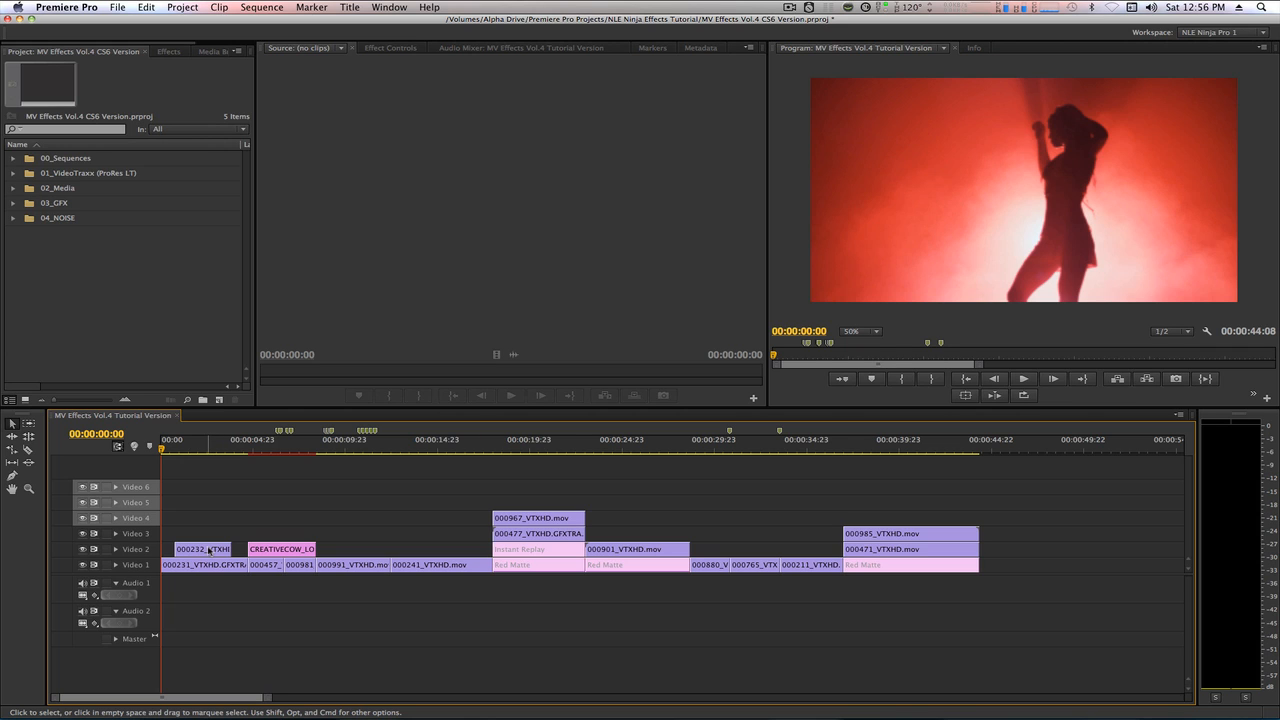
Cut the first Video 1 clip at the start and end of the 000232_VTXHD clip above it.
{"action": "key", "text": "equal"}
{"action": "key", "text": "equal"}
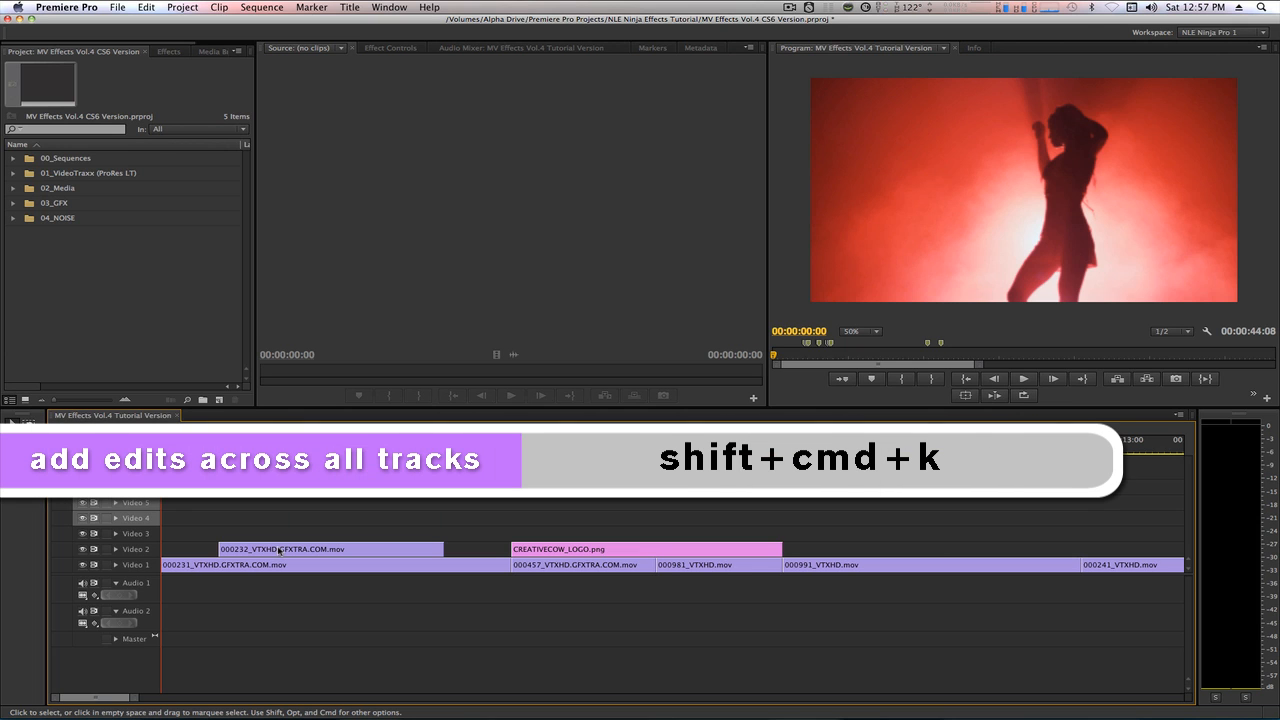
{"action": "key", "text": "shift+Down"}
{"action": "key", "text": "shift+super+k"}
{"action": "key", "text": "shift+Down"}
{"action": "key", "text": "shift+super+k"}
{"action": "key", "text": "shift+Up"}
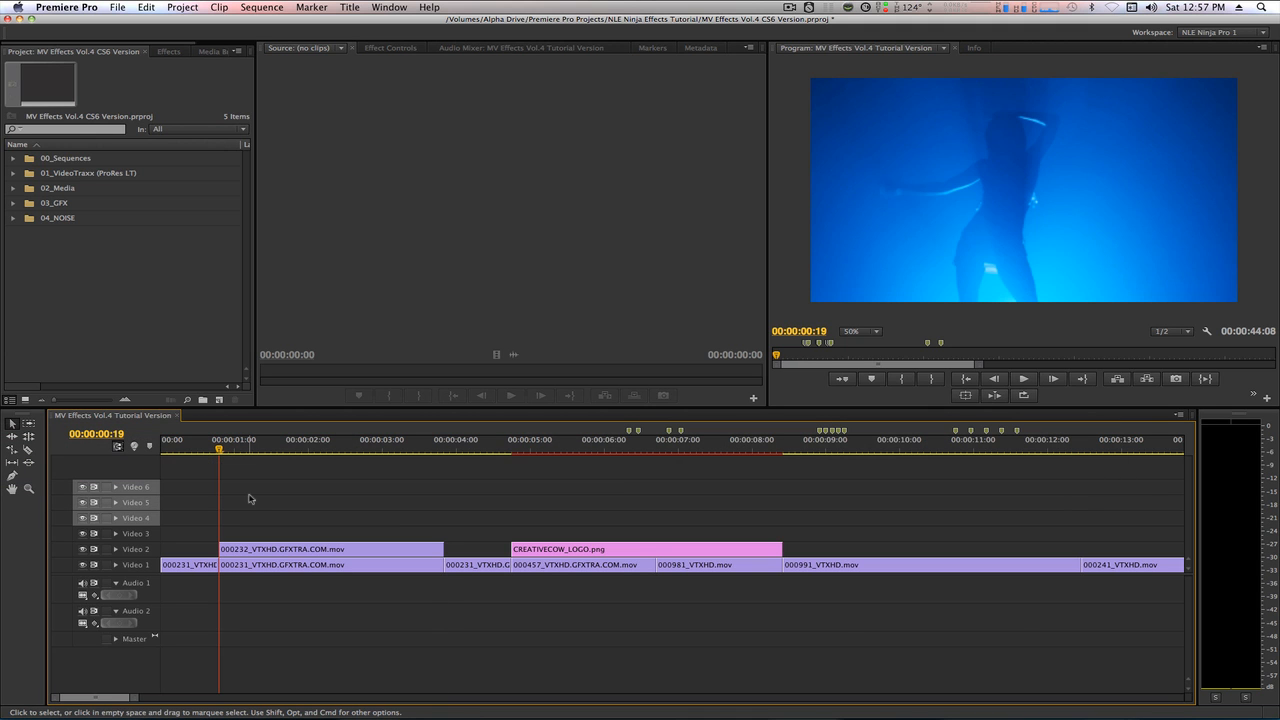
Find the Strobe Light video effect and apply it to the 000232_VTXHD clip on Video 2.
{"action": "left_click", "coordinate": [292, 548]}
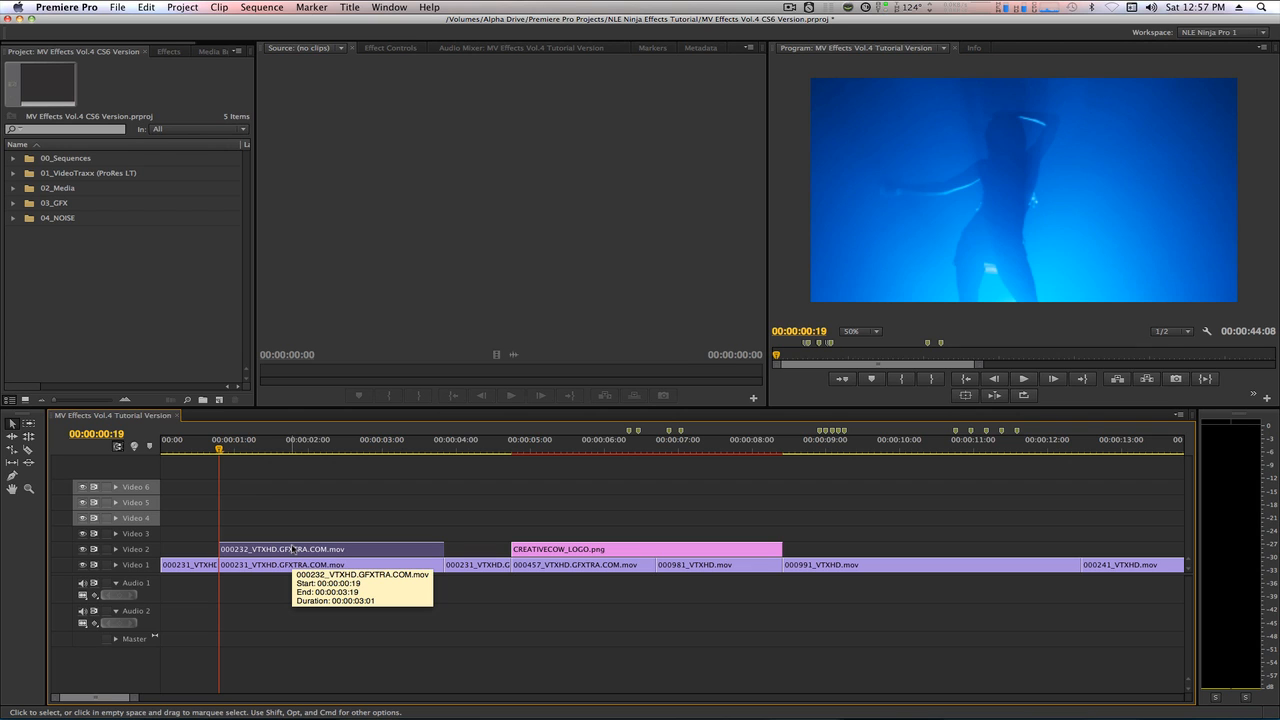
{"action": "key", "text": "shift+7"}
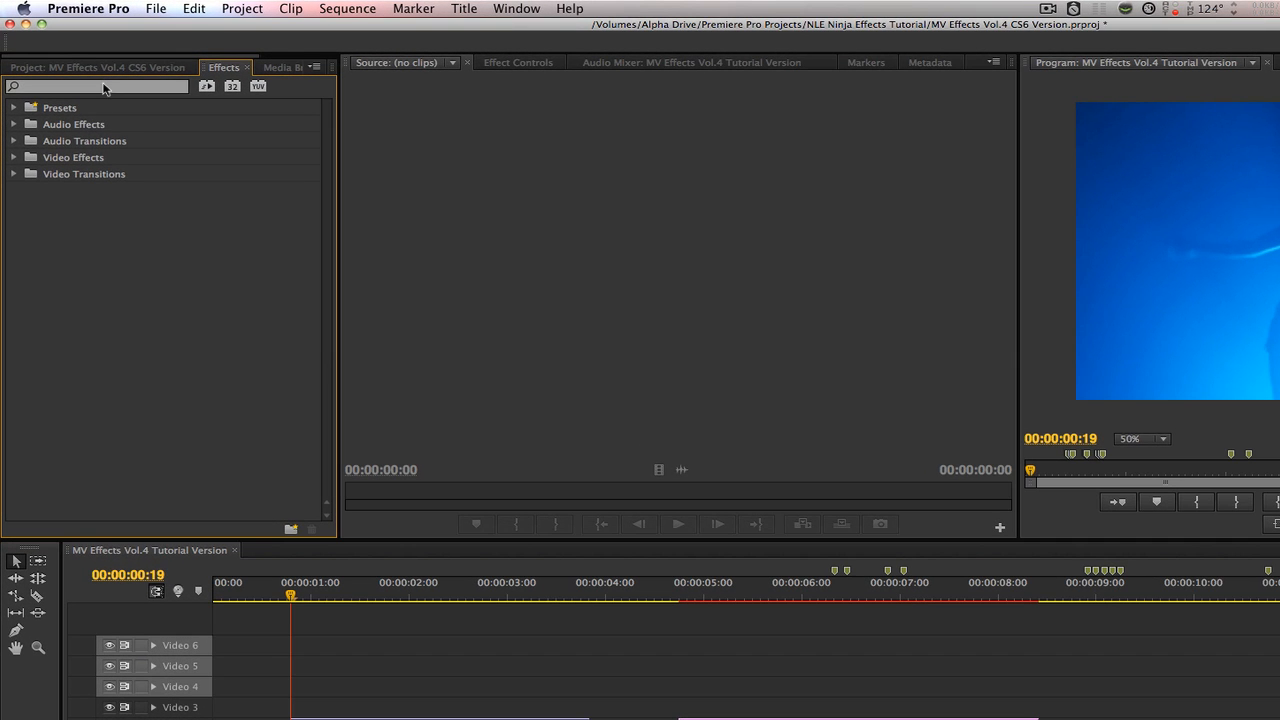
{"action": "left_click", "coordinate": [104, 88]}
{"action": "type", "text": "str"}
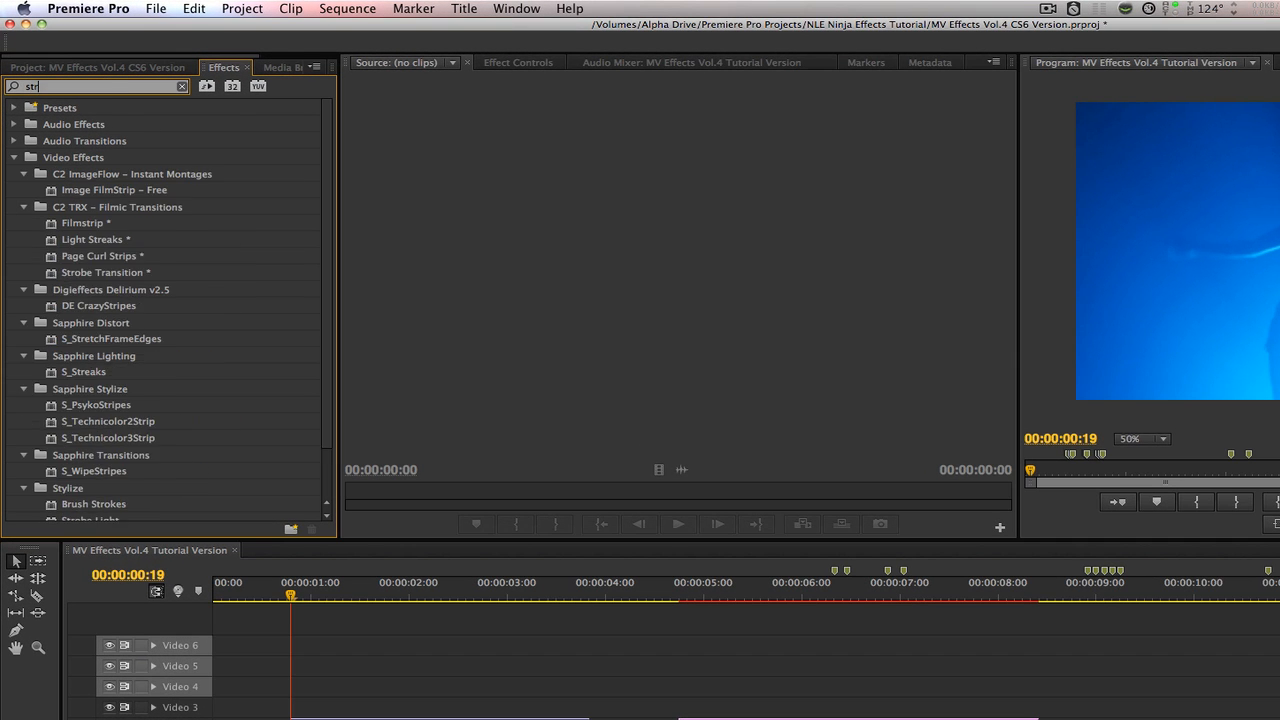
{"action": "type", "text": "obe"}
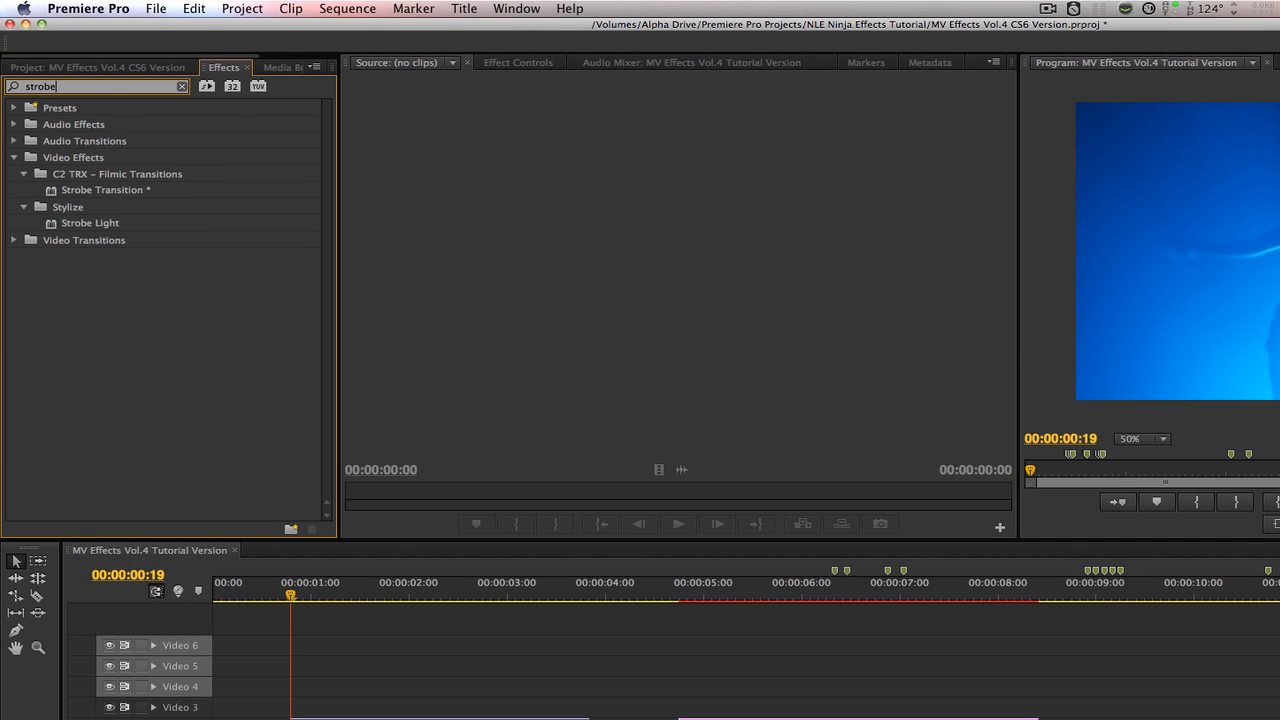
{"action": "double_click", "coordinate": [52, 224]}
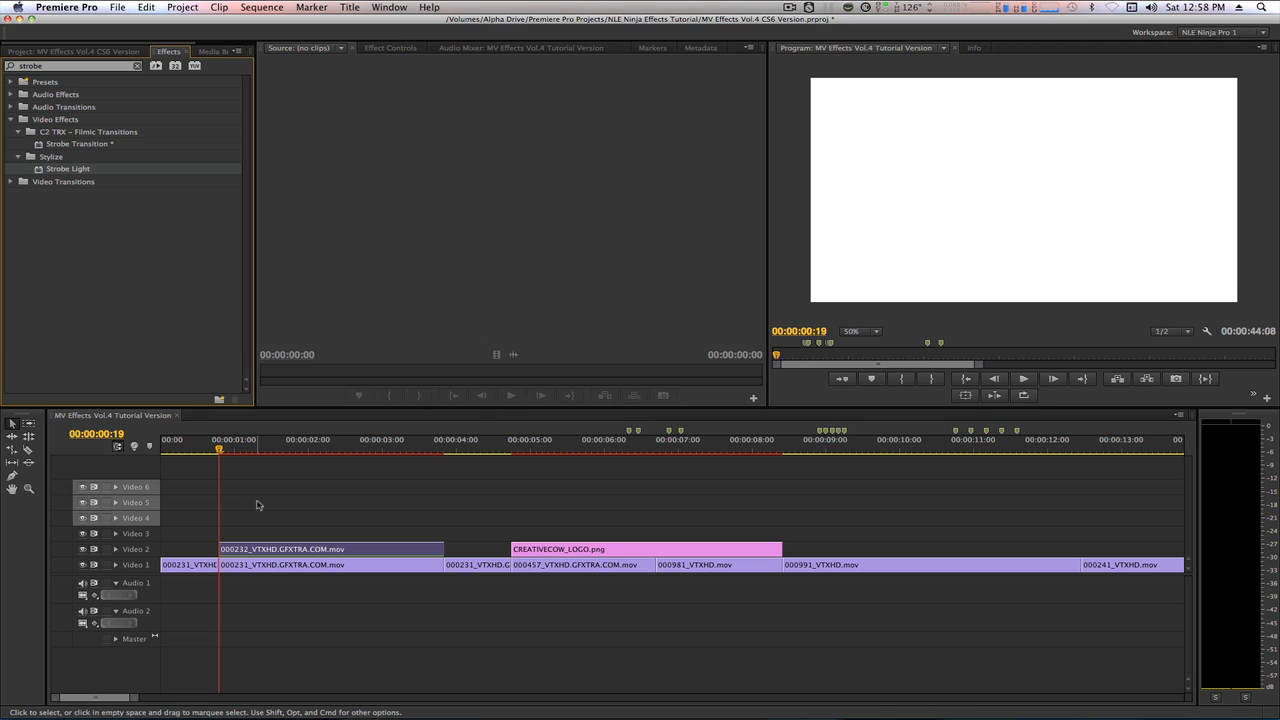
Set Strobe Light's duration to 0.15, period to 0.25 and strobe mode to Makes Layer Transparent, and scrub through the result.
{"action": "key", "text": "shift+5"}
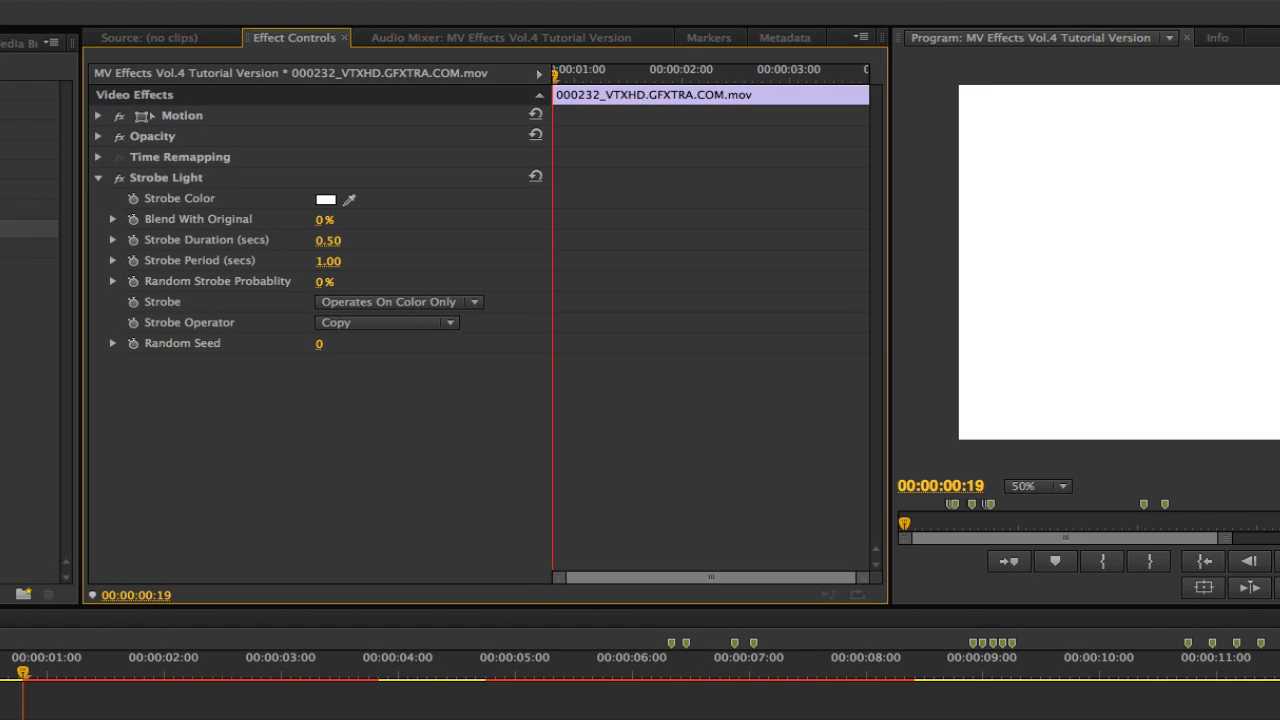
{"action": "left_click", "coordinate": [415, 175]}
{"action": "type", "text": "0.15"}
{"action": "key", "text": "Return"}
{"action": "left_click", "coordinate": [330, 262]}
{"action": "type", "text": "0.25"}
{"action": "key", "text": "Return"}
{"action": "left_click", "coordinate": [377, 300]}
{"action": "left_click", "coordinate": [389, 339]}
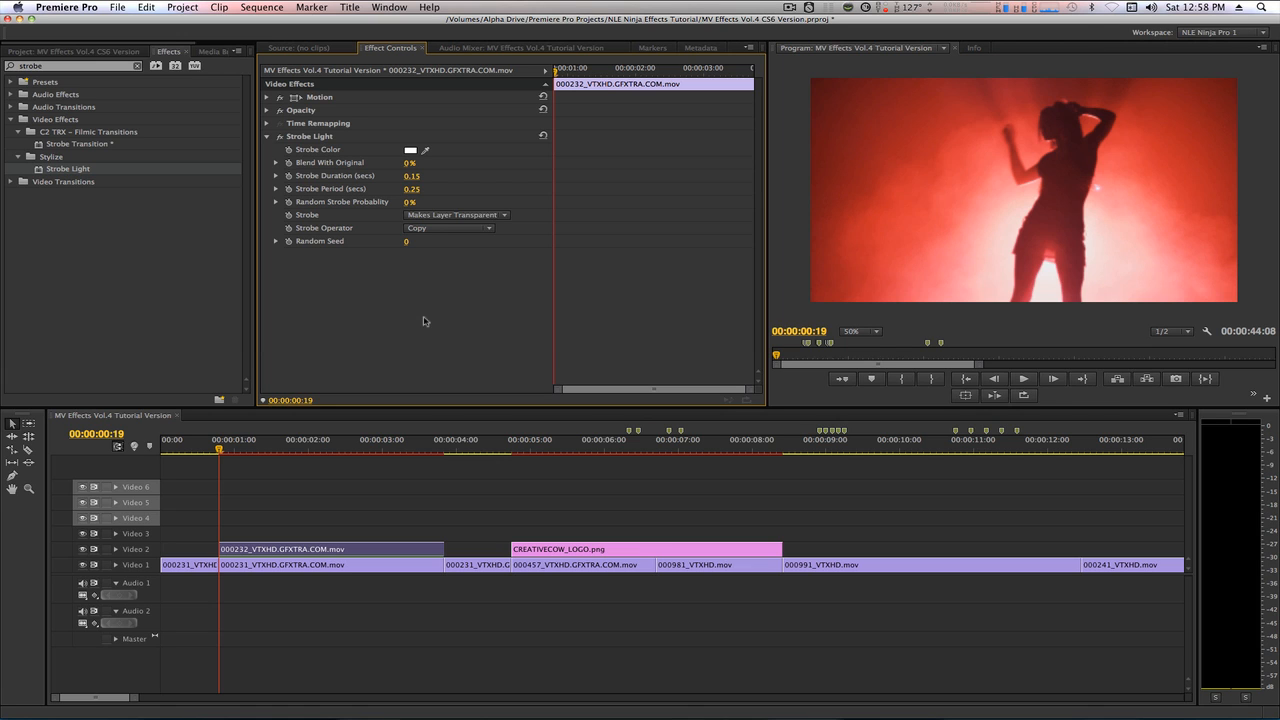
{"action": "left_click_drag", "start_coordinate": [221, 452], "coordinate": [306, 441]}
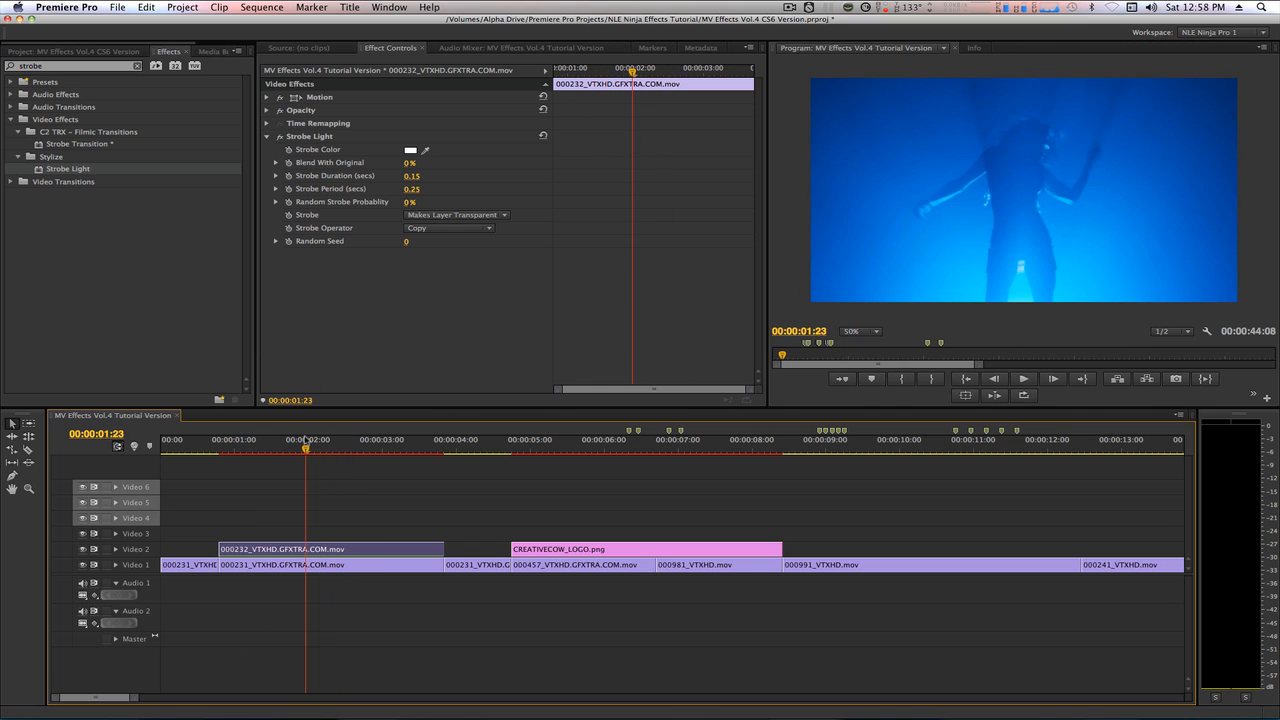
{"action": "key", "text": "Up"}
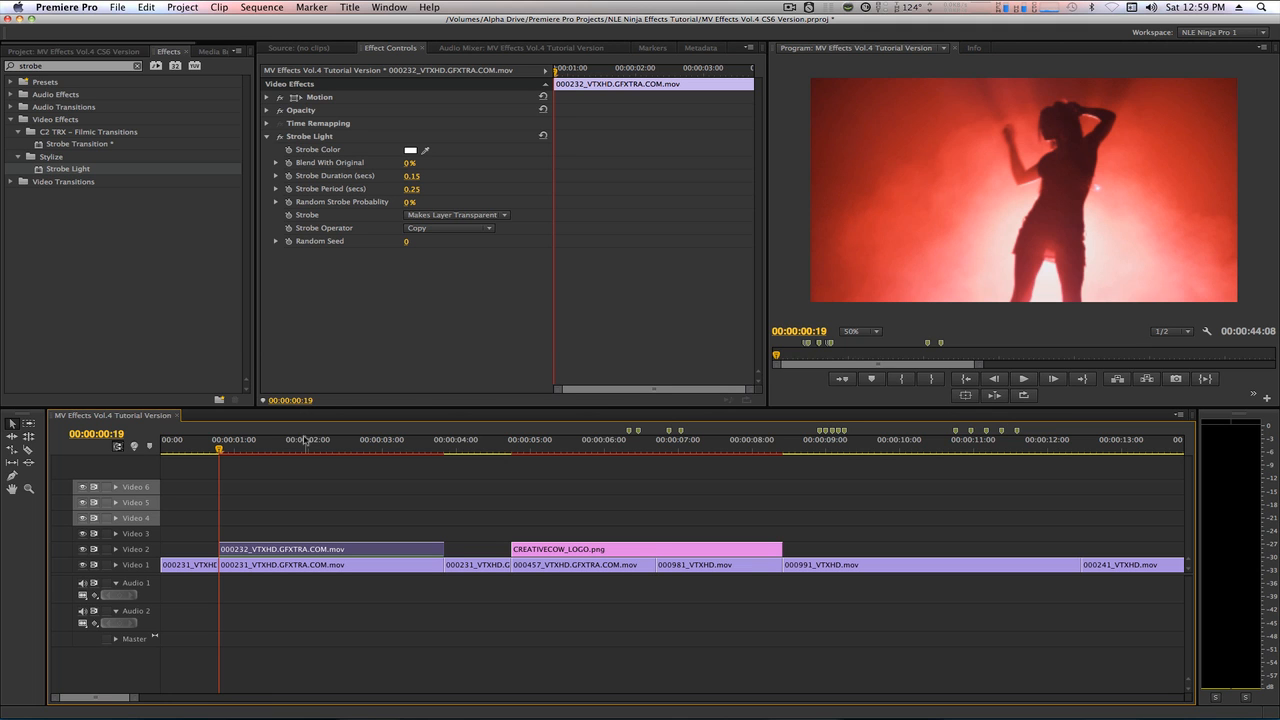
Apply Posterize Time to the middle 000231_VTXHD segment on Video 1 with a frame rate of 15.
{"action": "left_click", "coordinate": [286, 568]}
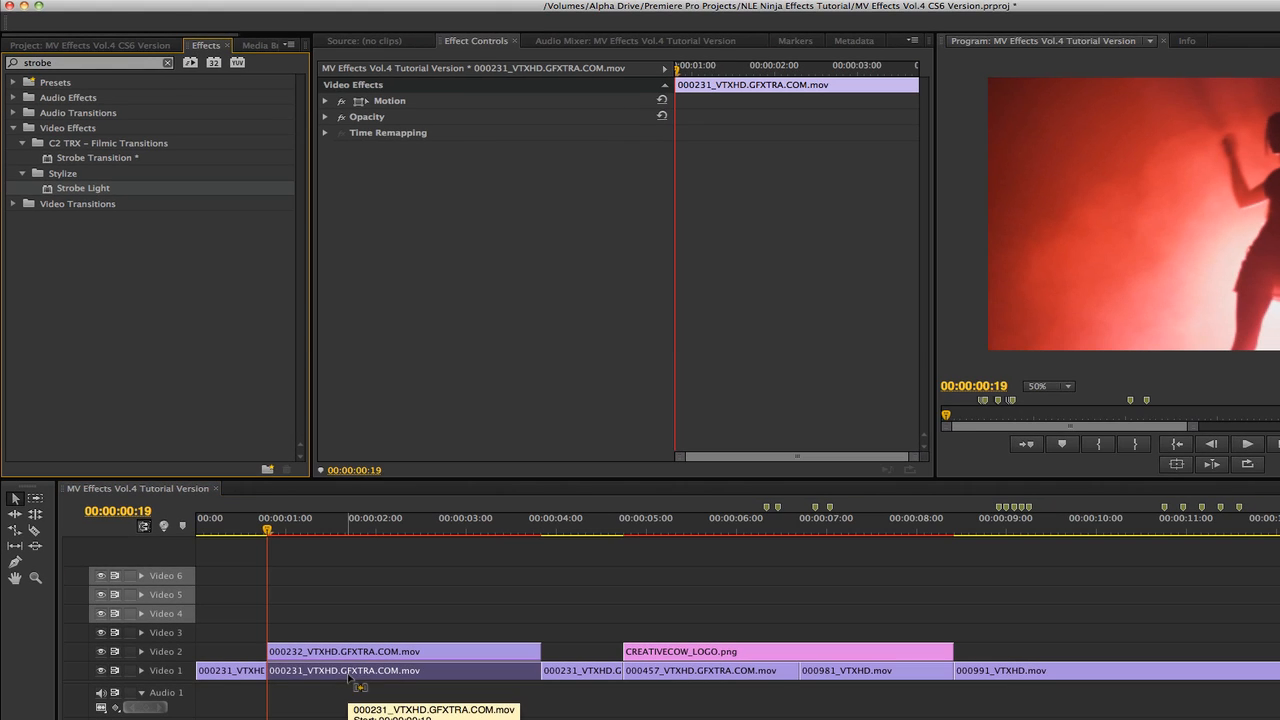
{"action": "left_click", "coordinate": [115, 63]}
{"action": "type", "text": "posterize"}
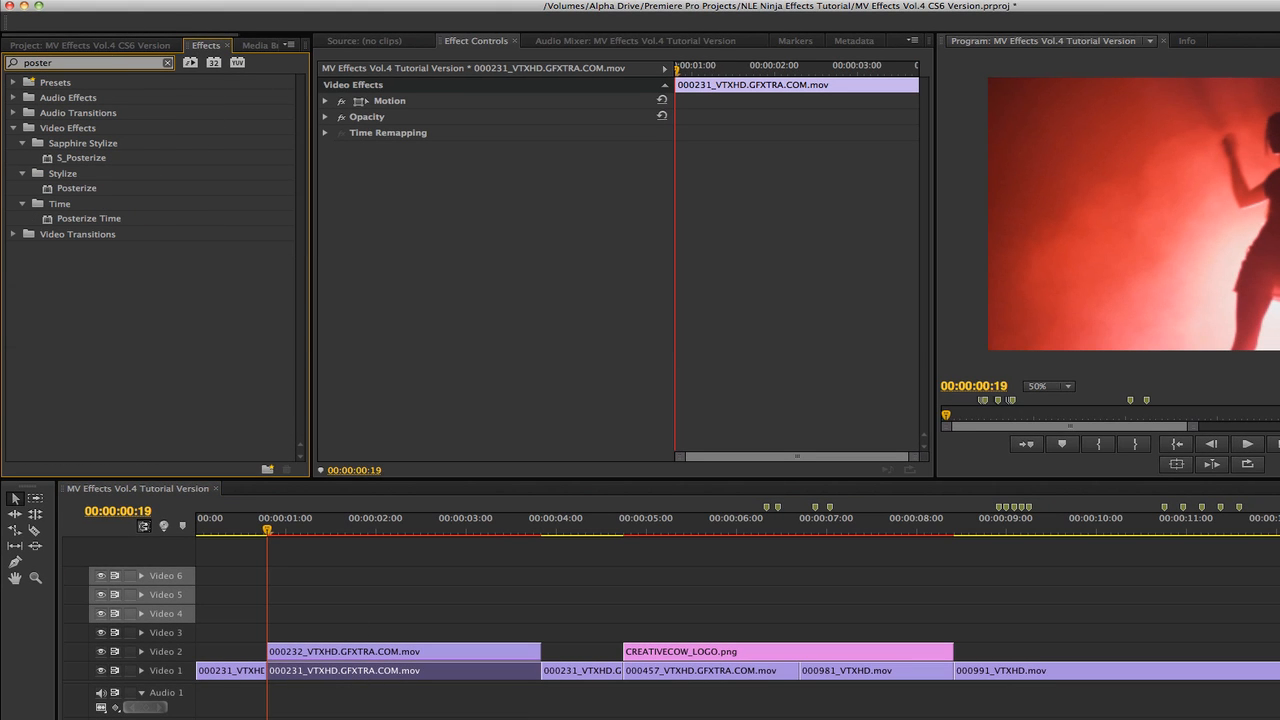
{"action": "double_click", "coordinate": [48, 222]}
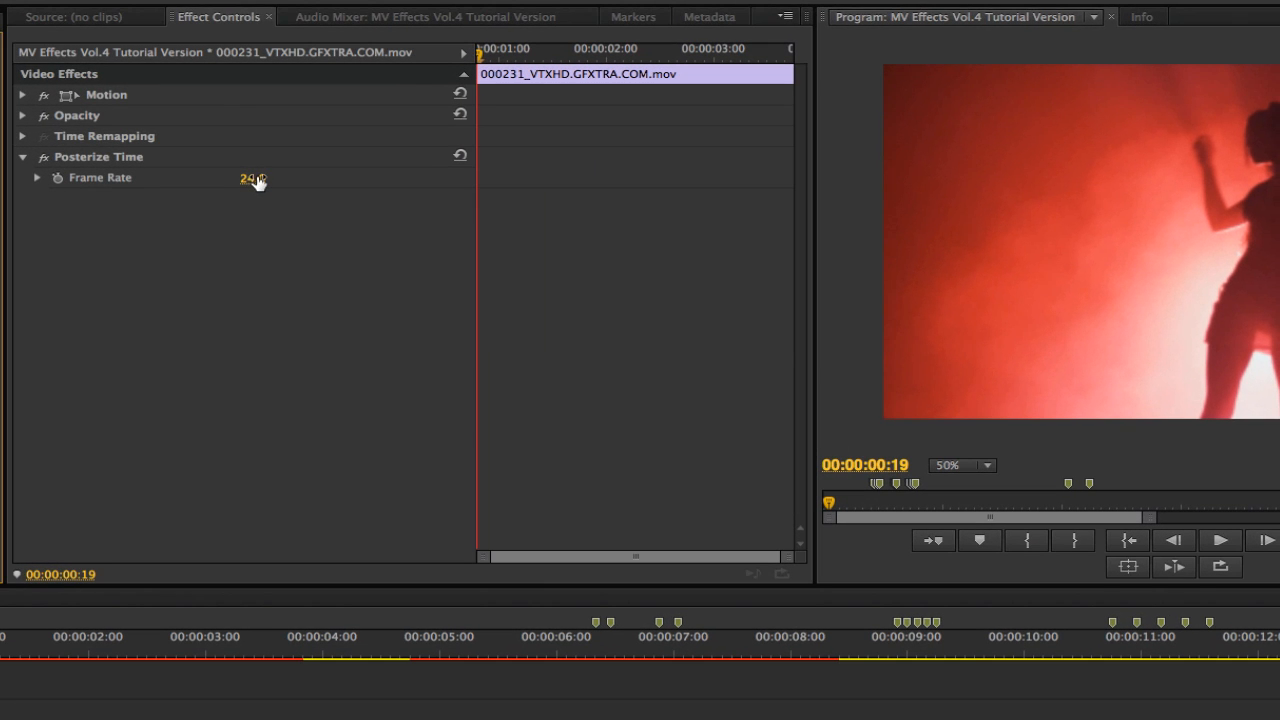
{"action": "left_click", "coordinate": [254, 179]}
{"action": "type", "text": "15"}
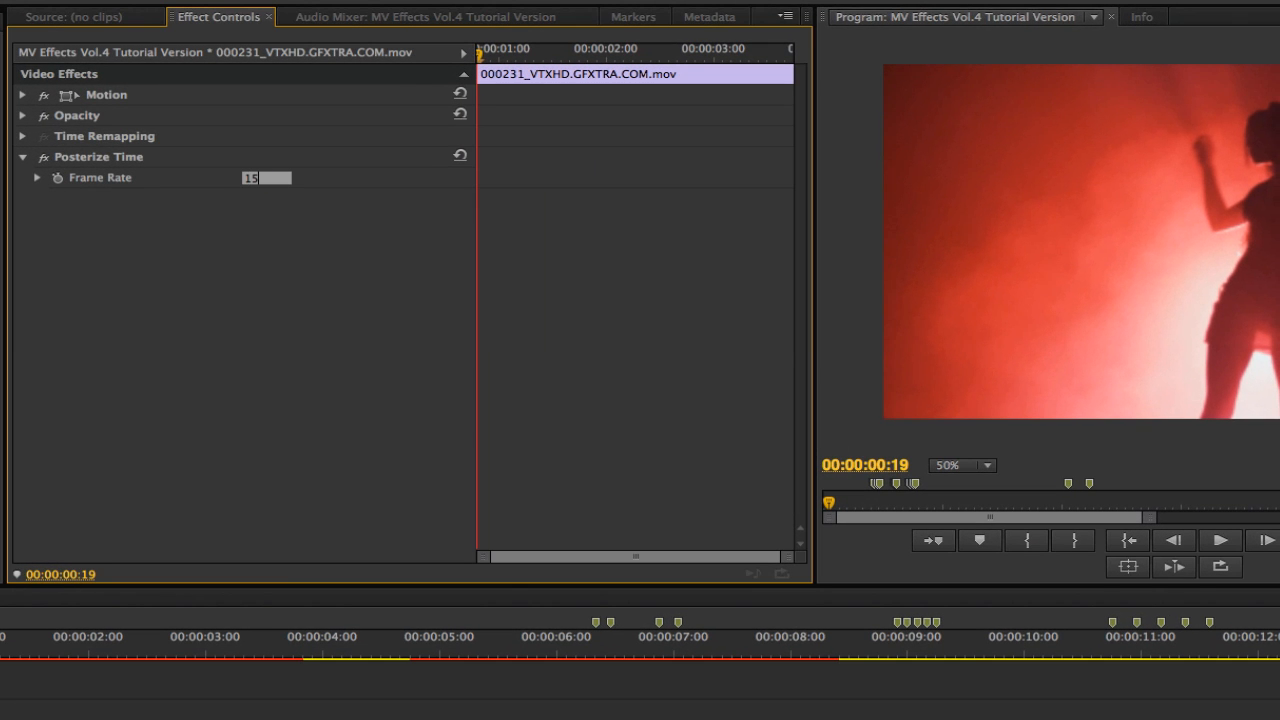
{"action": "key", "text": "Return"}
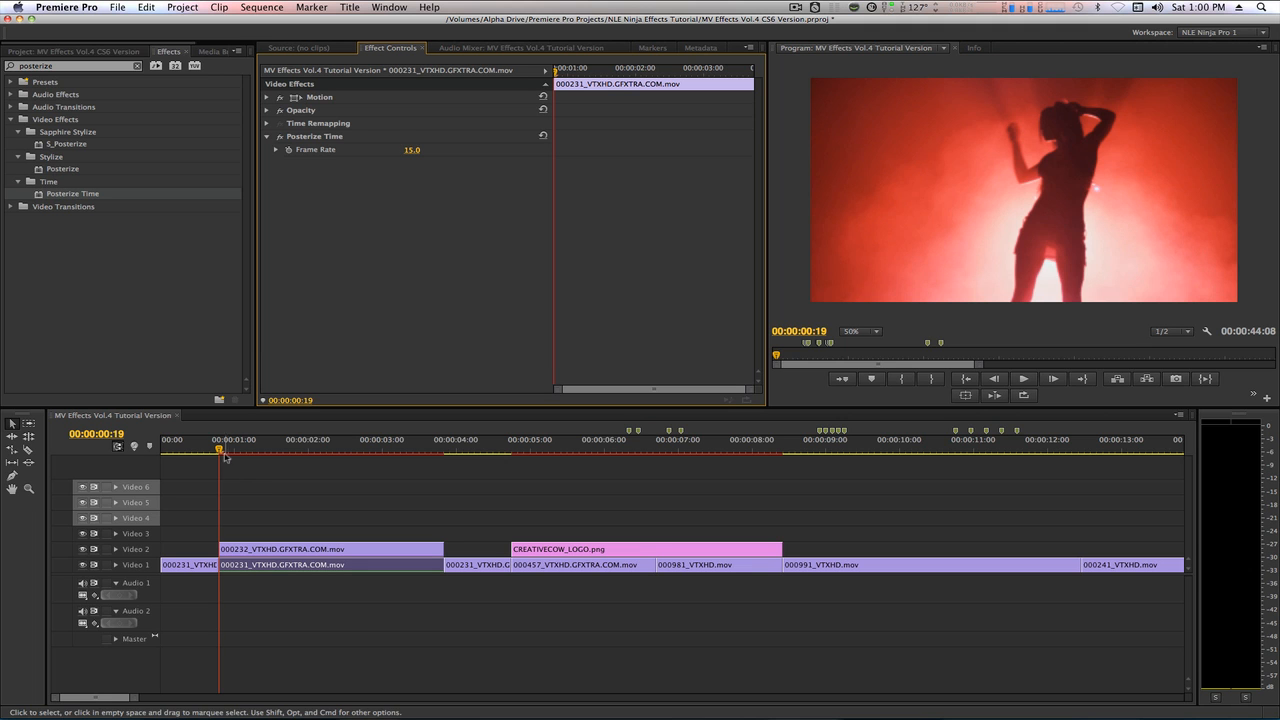
Mark a range from just before the strobe section to 00:00:04:05 and render its preview.
{"action": "left_click_drag", "start_coordinate": [221, 452], "coordinate": [223, 492]}
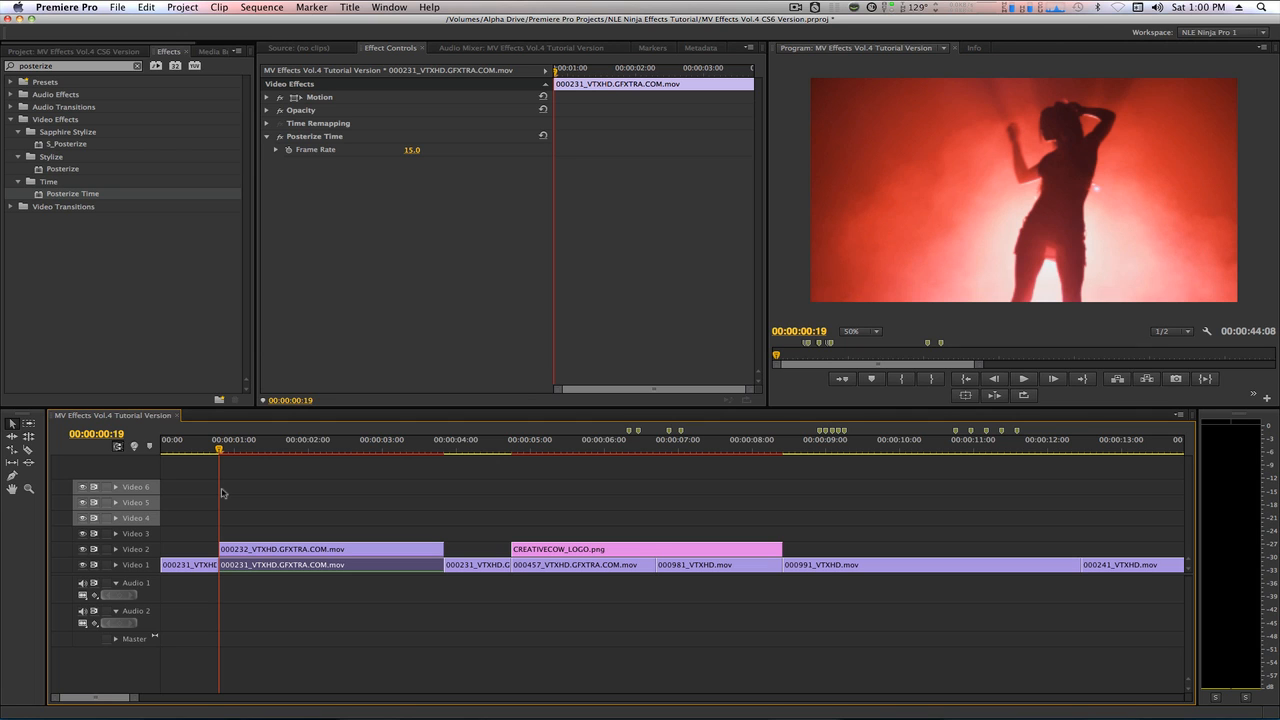
{"action": "left_click", "coordinate": [192, 451]}
{"action": "key", "text": "i"}
{"action": "left_click", "coordinate": [470, 449]}
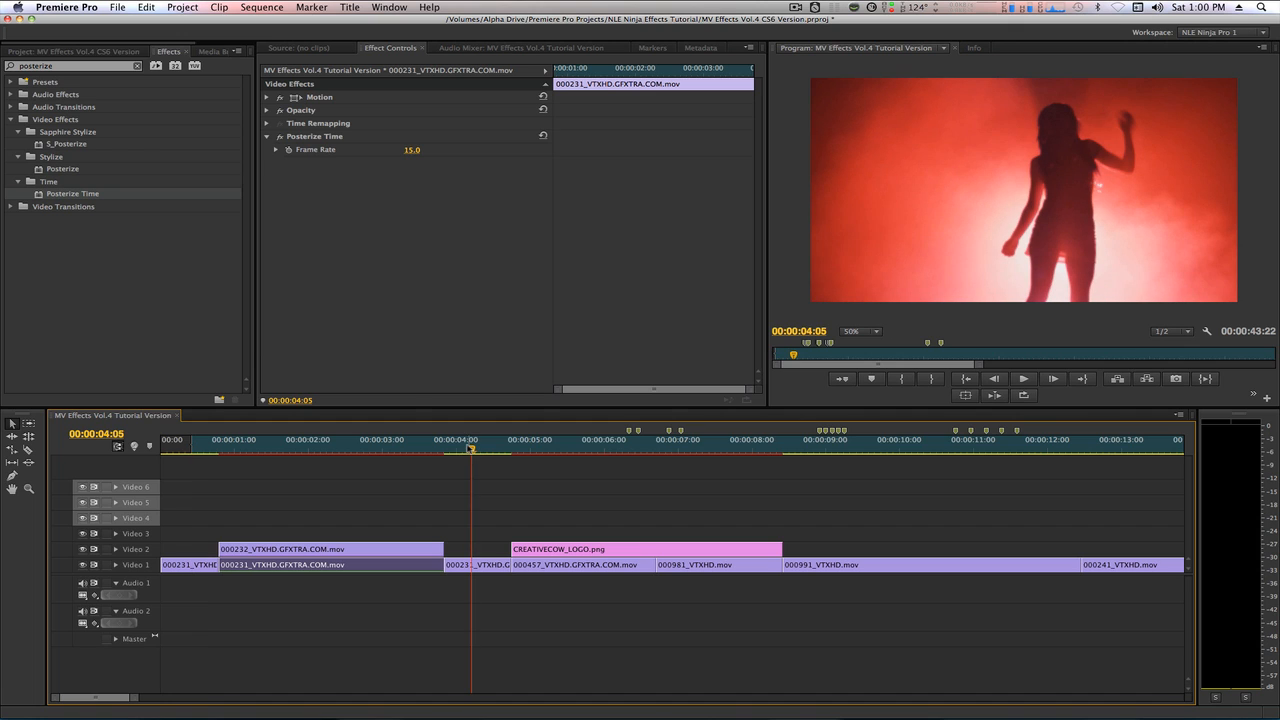
{"action": "key", "text": "o"}
{"action": "key", "text": "super+0"}
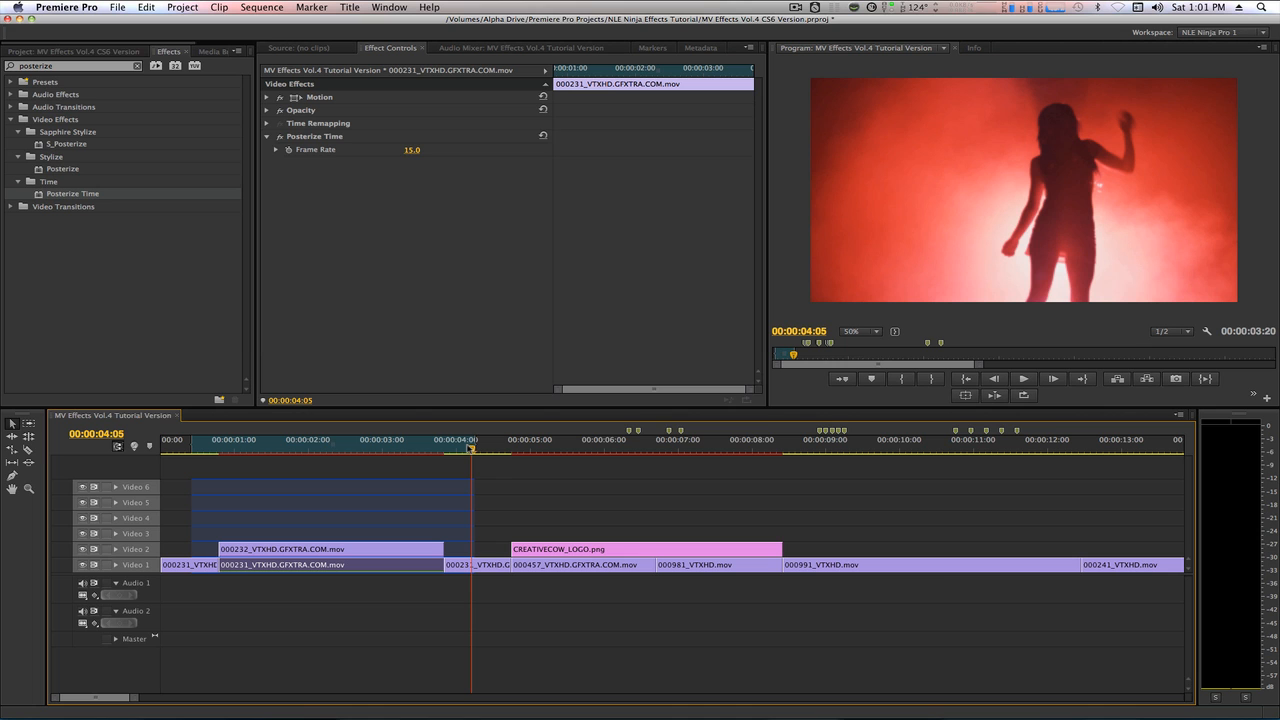
{"action": "key", "text": "Return"}
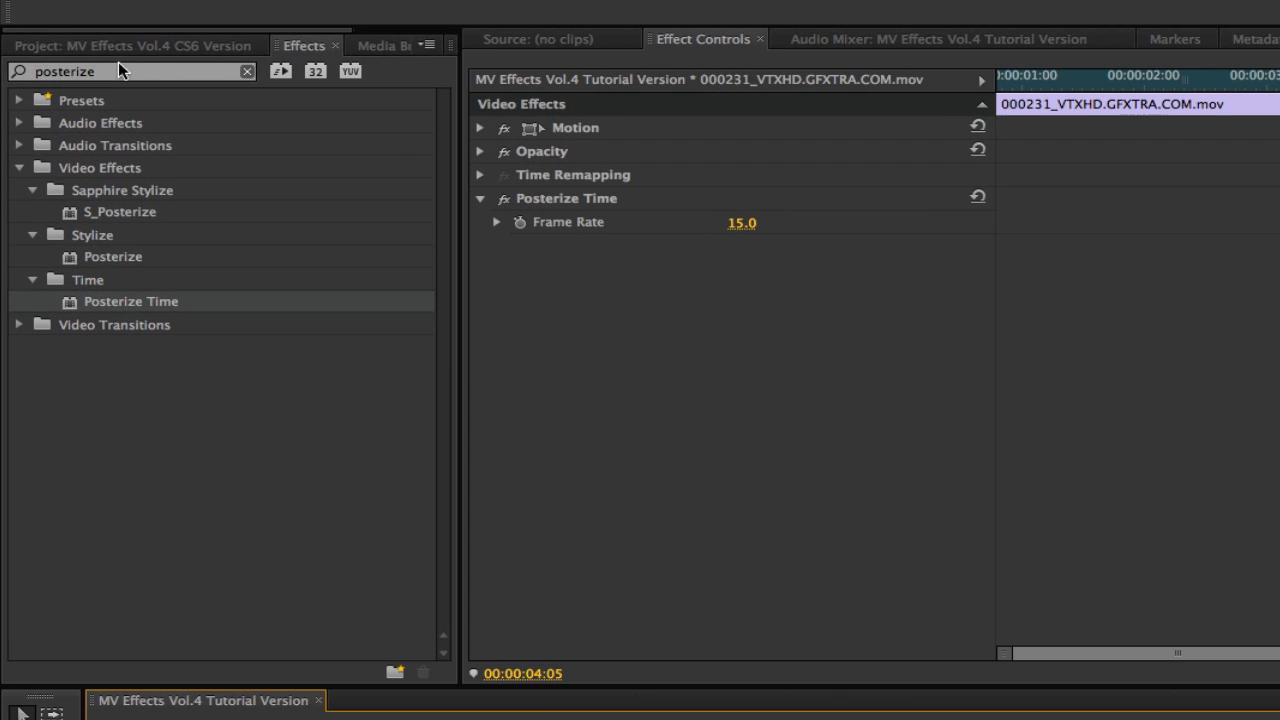
Search the effects for "flutter" and locate the S_FlutterCut transition effect.
{"action": "left_click_drag", "start_coordinate": [65, 64], "coordinate": [28, 57]}
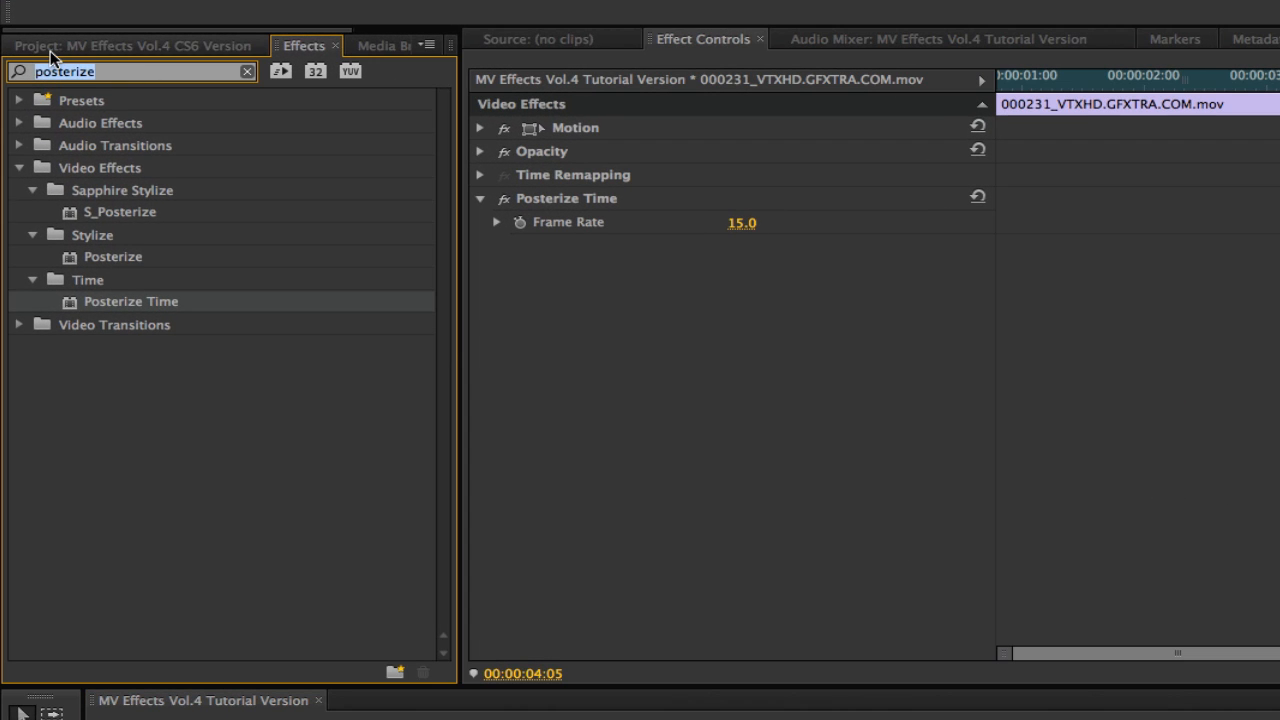
{"action": "type", "text": "flutter"}
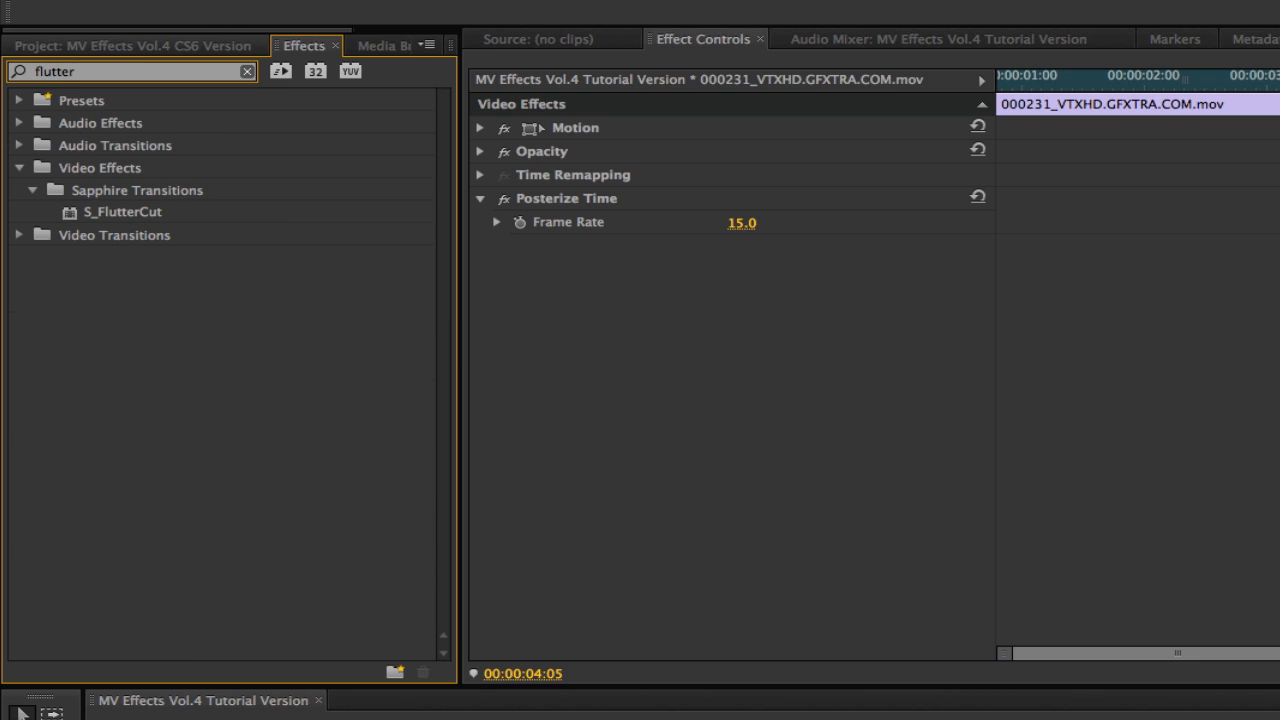
{"action": "left_click", "coordinate": [99, 209]}
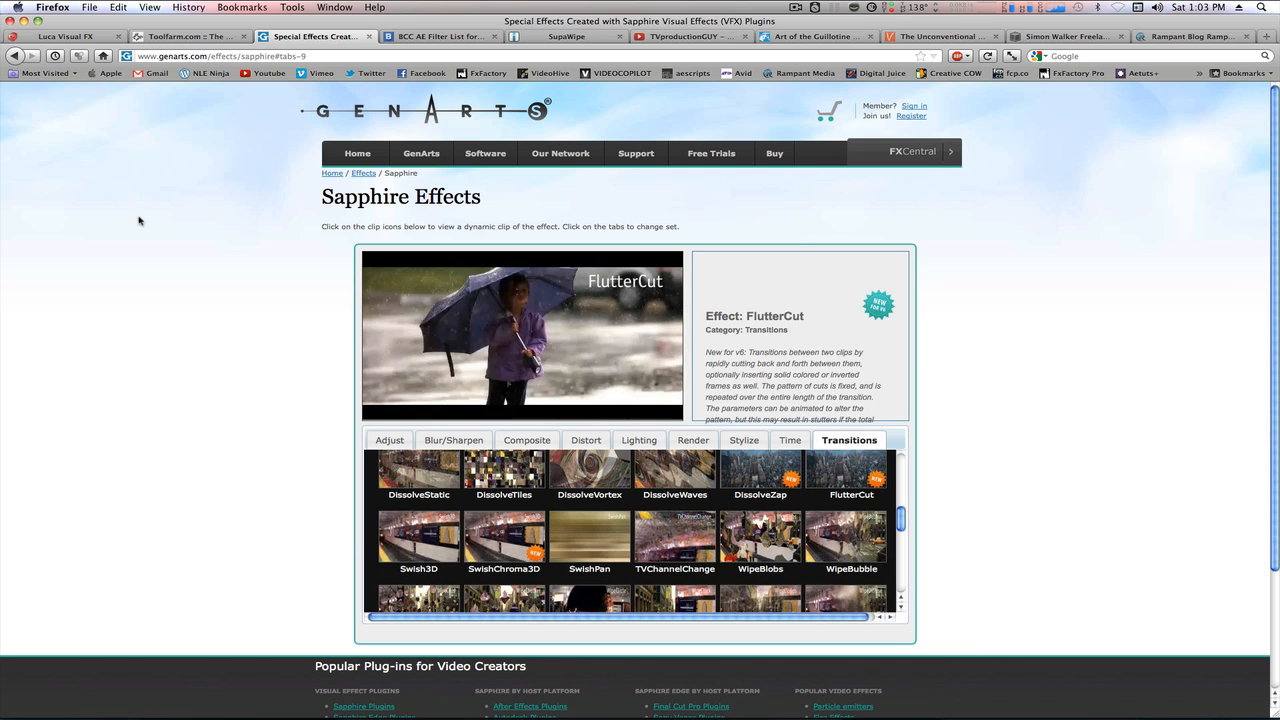
Switch back to Premiere Pro, preview the opening of the CREATIVECOW_LOGO.png section and return to its first frame.
{"action": "key", "text": "super+Tab"}
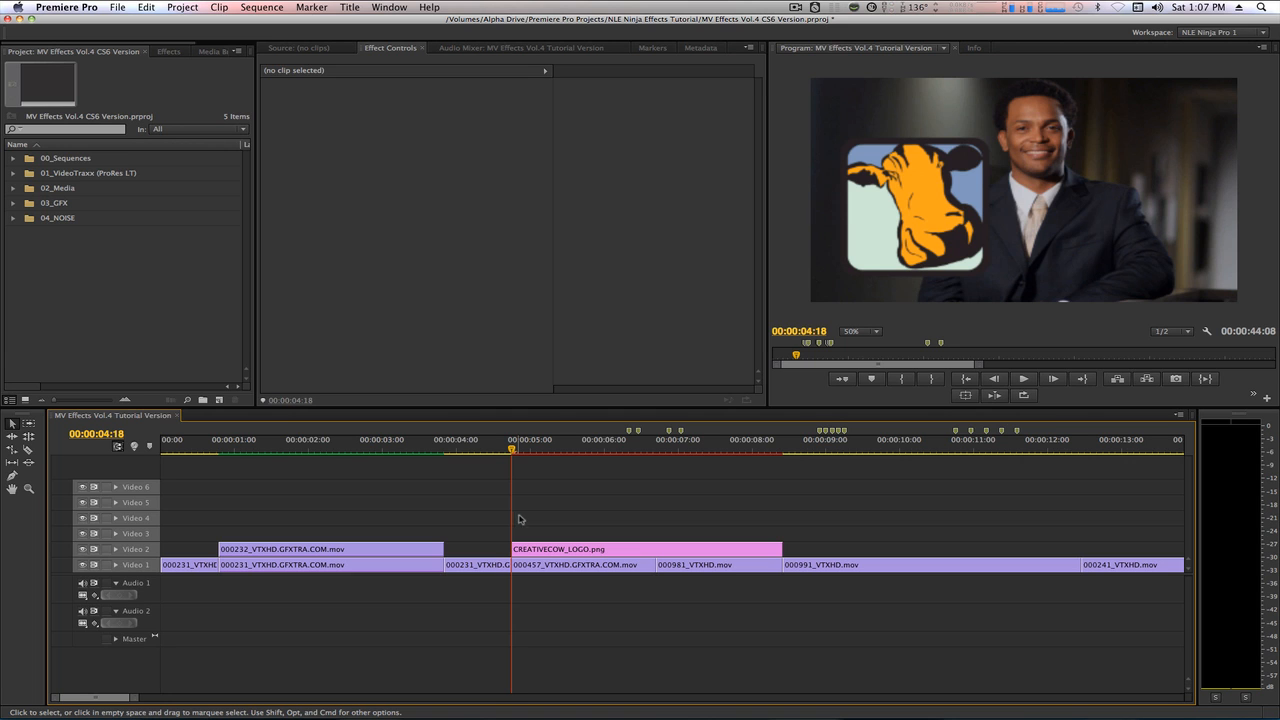
{"action": "left_click_drag", "start_coordinate": [513, 450], "coordinate": [550, 468]}
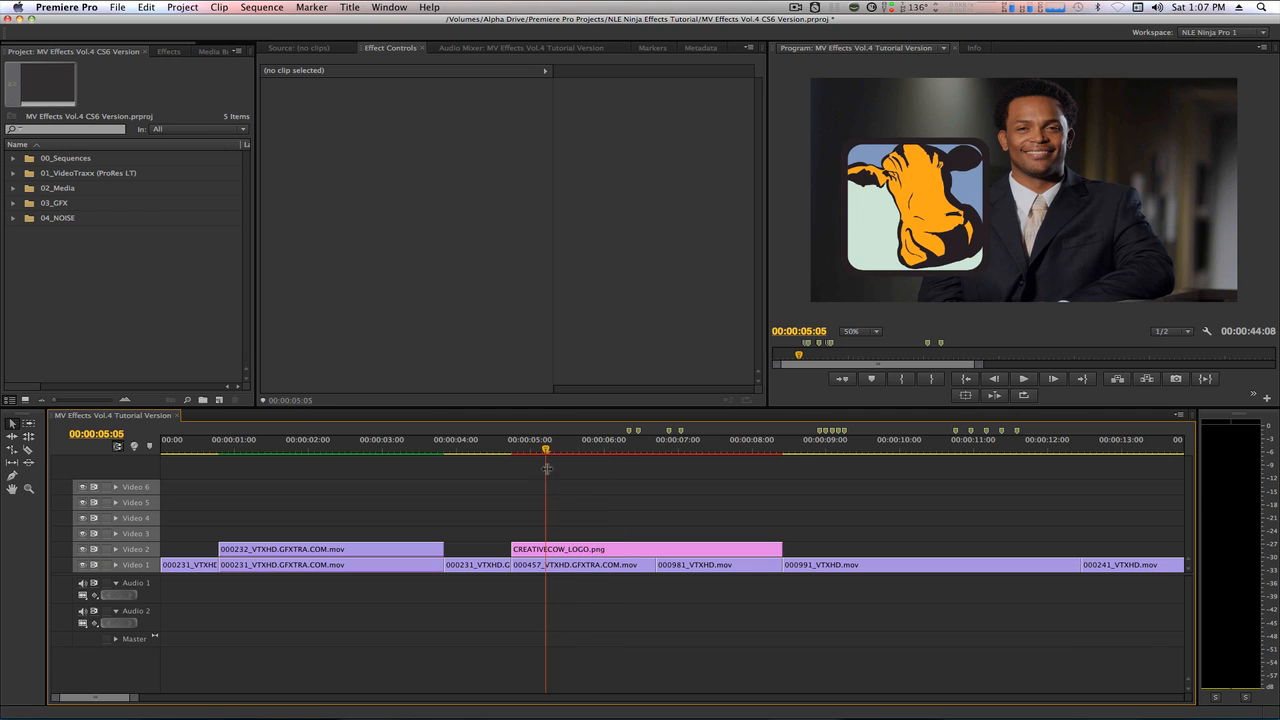
{"action": "key", "text": "Up"}
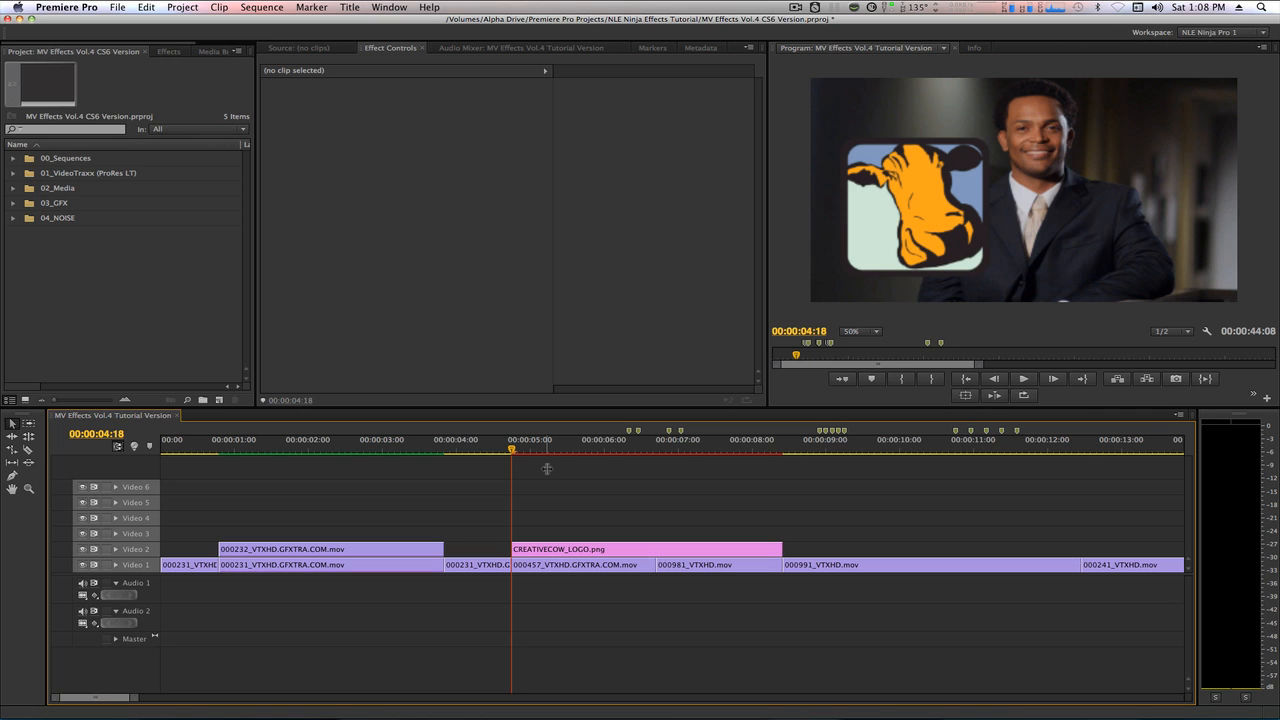
Set the CREATIVECOW_LOGO.png clip's scale to 30 and its position to 242, 546.
{"action": "left_click", "coordinate": [568, 550]}
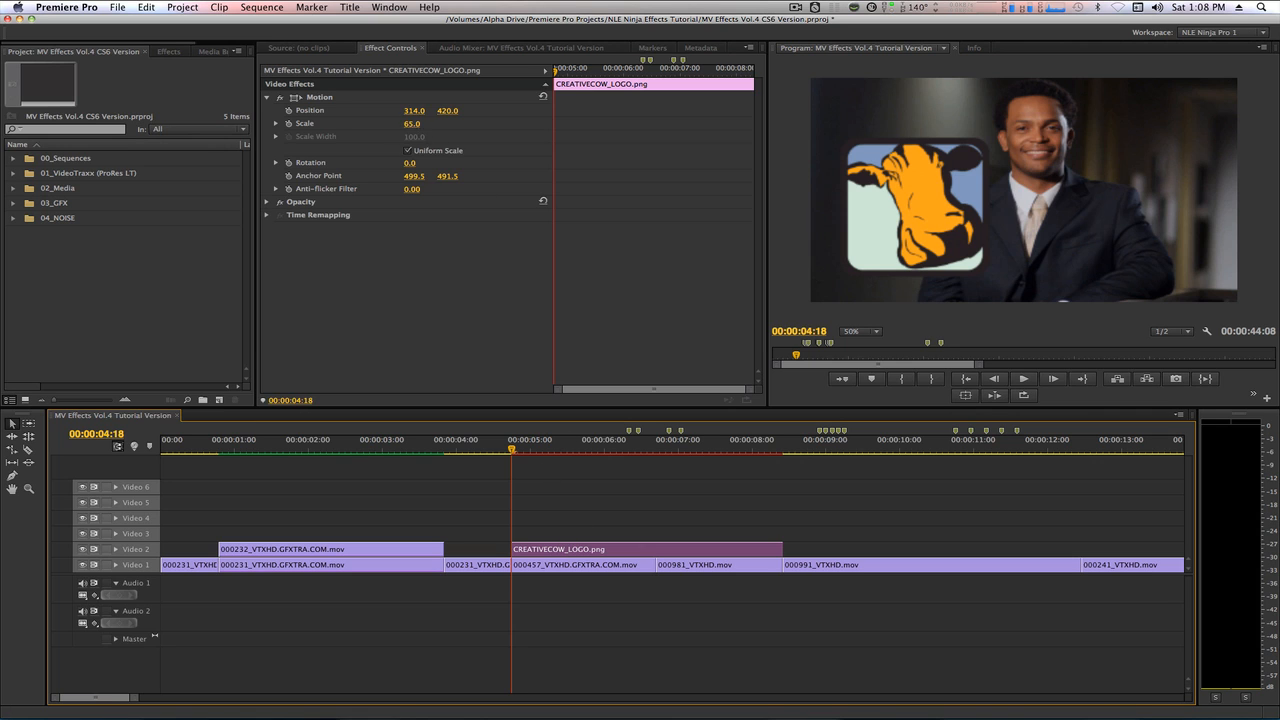
{"action": "left_click", "coordinate": [412, 124]}
{"action": "type", "text": "30"}
{"action": "key", "text": "Return"}
{"action": "left_click", "coordinate": [414, 111]}
{"action": "type", "text": "242"}
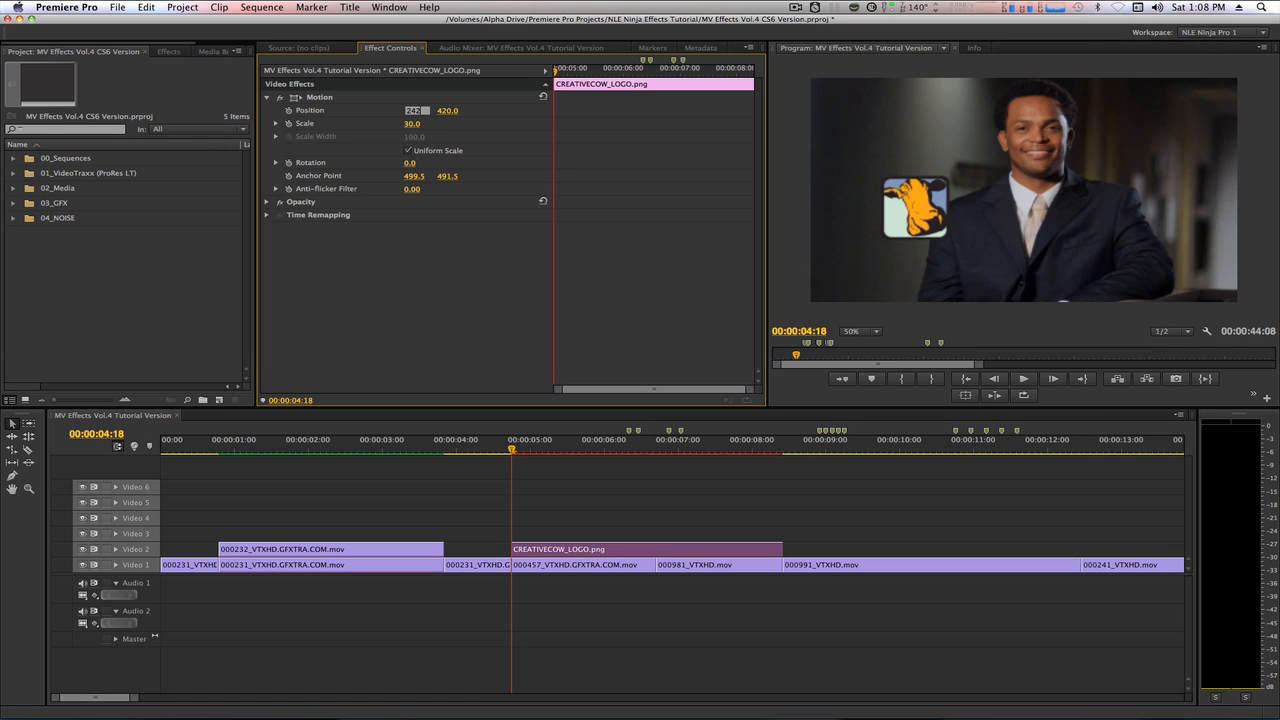
{"action": "key", "text": "Tab"}
{"action": "type", "text": "546"}
{"action": "key", "text": "Return"}
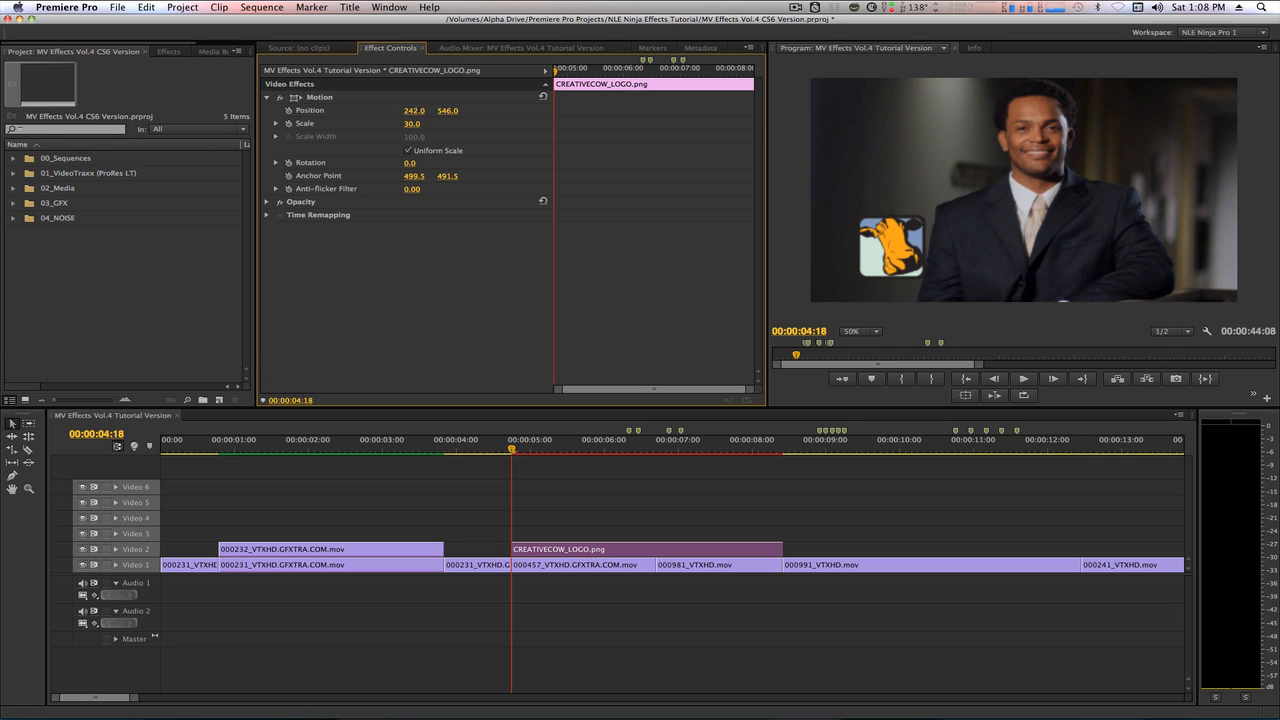
Find the Basic 3D effect and apply it to the CREATIVECOW_LOGO.png clip, bringing its effect settings into focus.
{"action": "left_click", "coordinate": [168, 51]}
{"action": "left_click", "coordinate": [95, 66]}
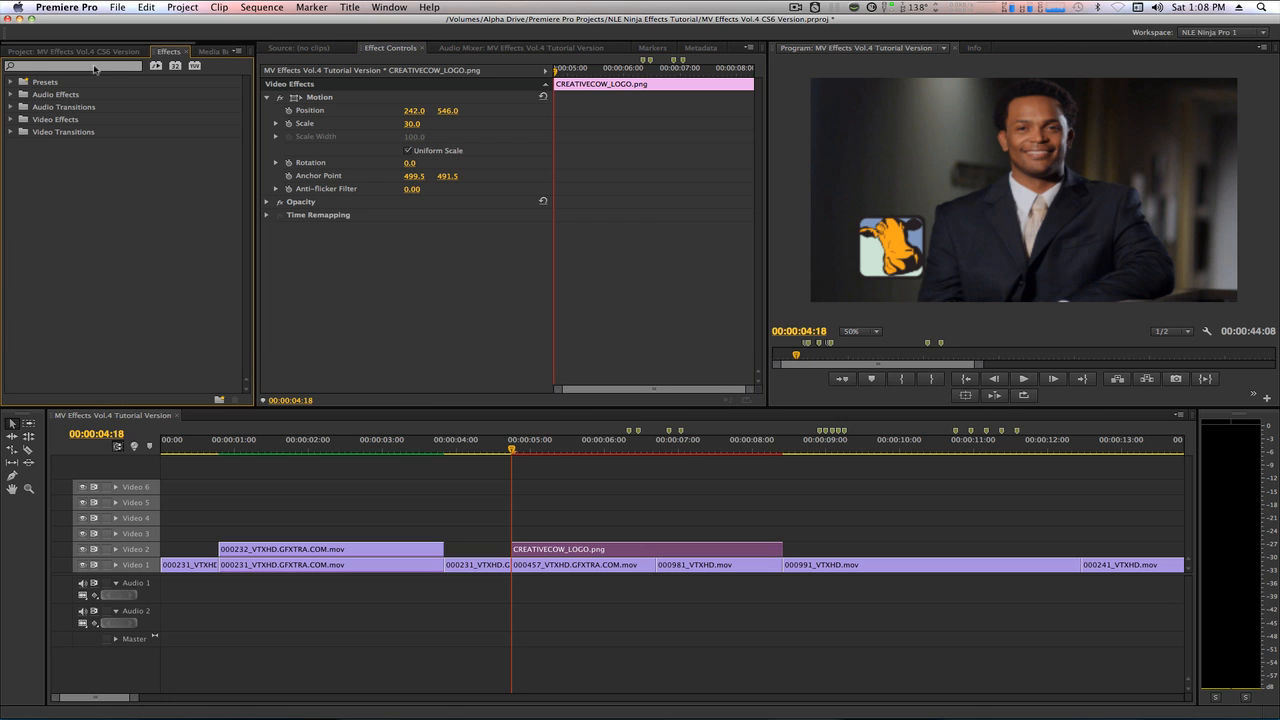
{"action": "type", "text": "basic"}
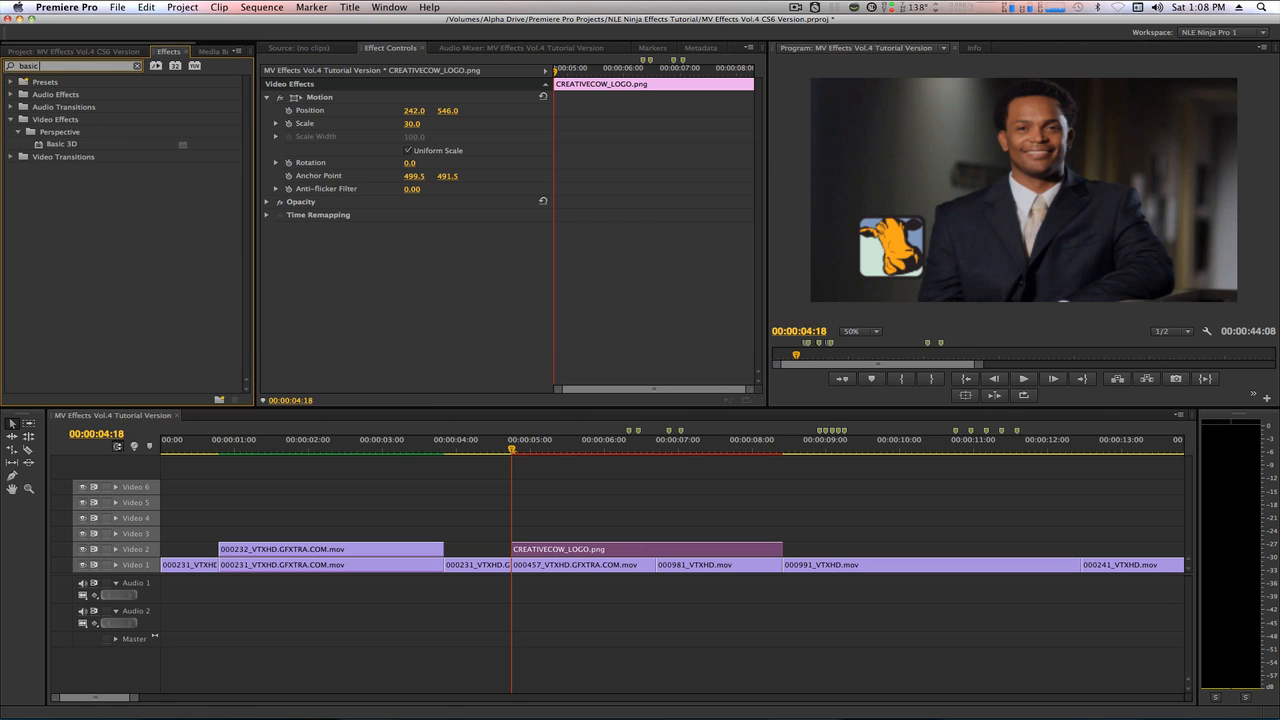
{"action": "type", "text": " 3d"}
{"action": "double_click", "coordinate": [38, 146]}
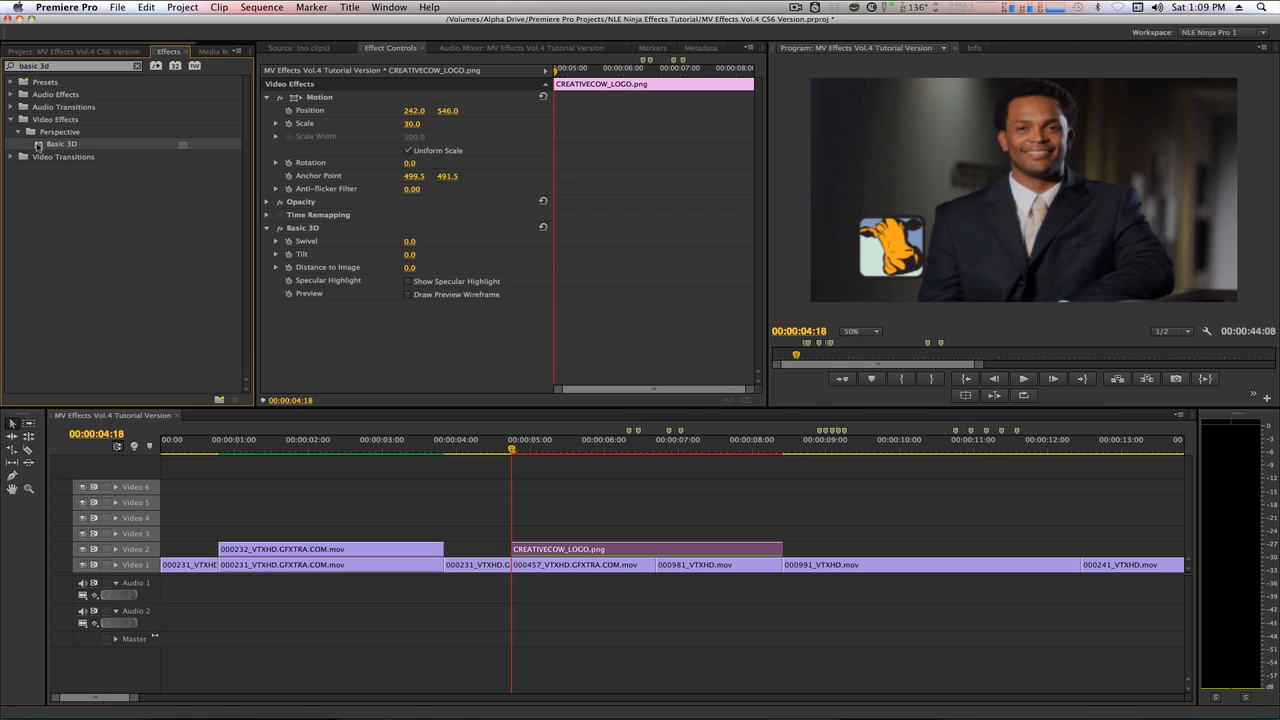
{"action": "left_click", "coordinate": [389, 56]}
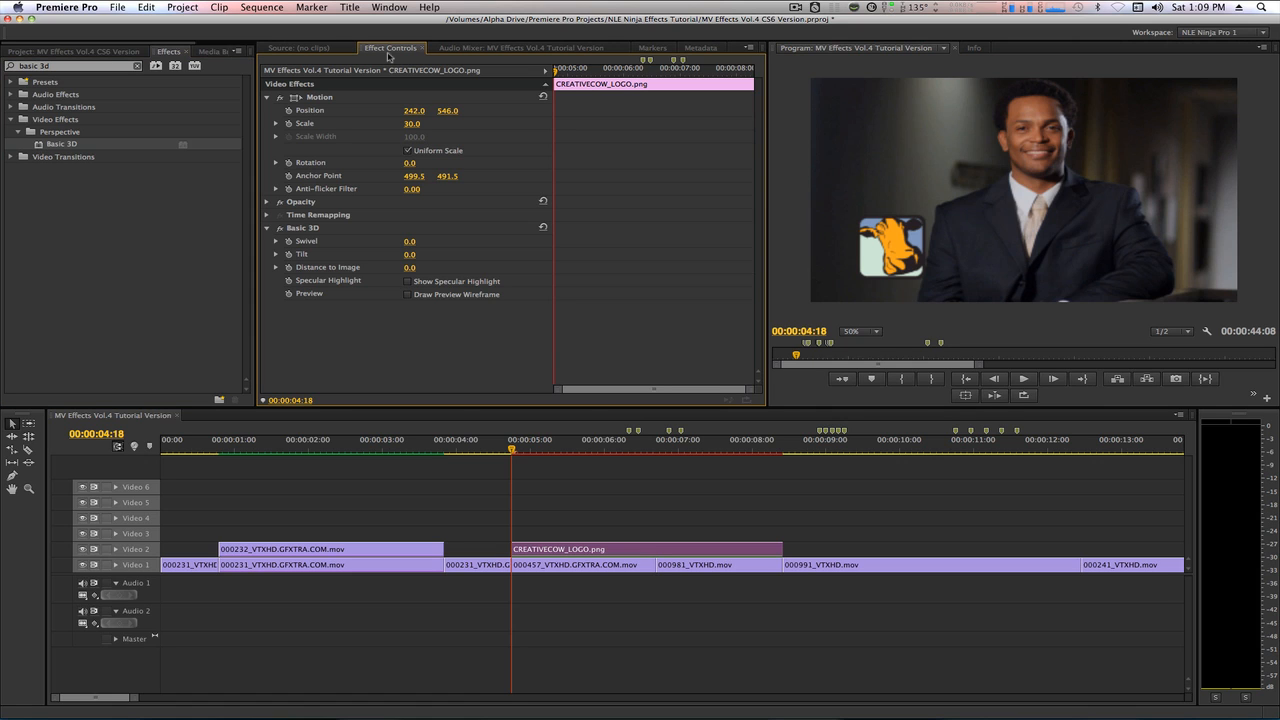
Start Position and Scale keyframes for the CREATIVECOW_LOGO.png clip at 00:00:05:21.
{"action": "left_click", "coordinate": [306, 401]}
{"action": "type", "text": "+1.0"}
{"action": "key", "text": "Return"}
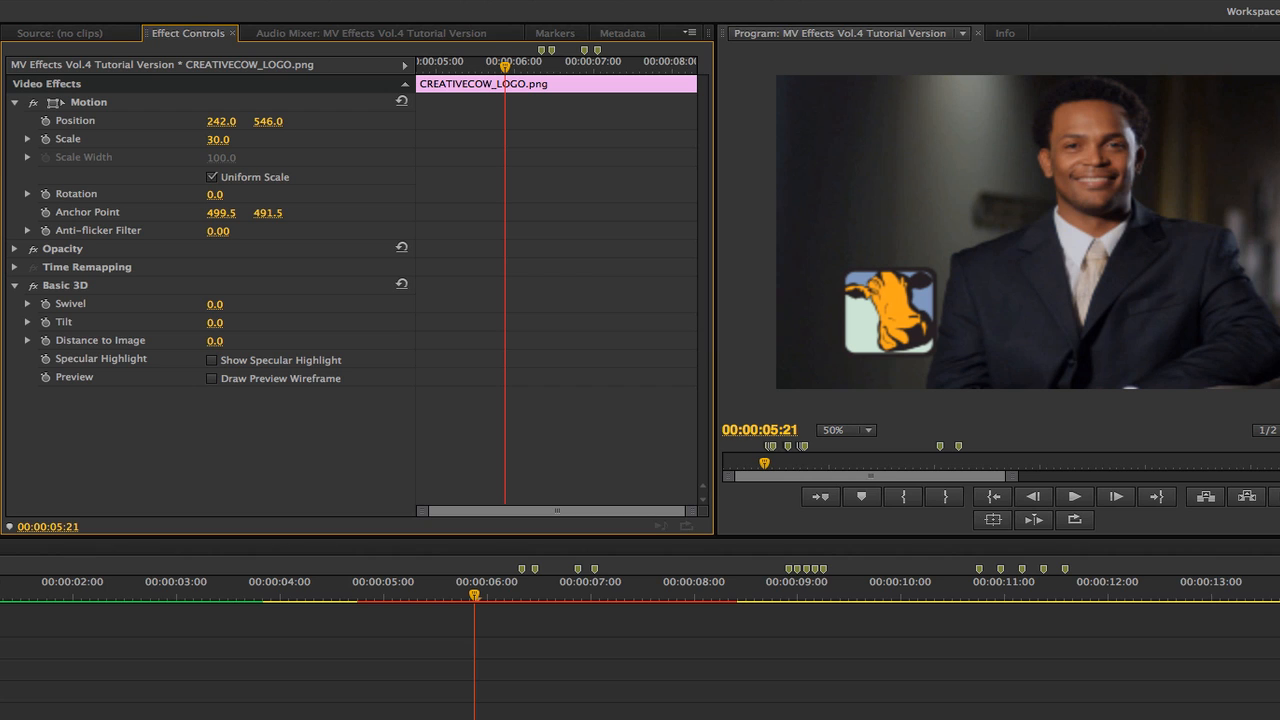
{"action": "left_click", "coordinate": [45, 120]}
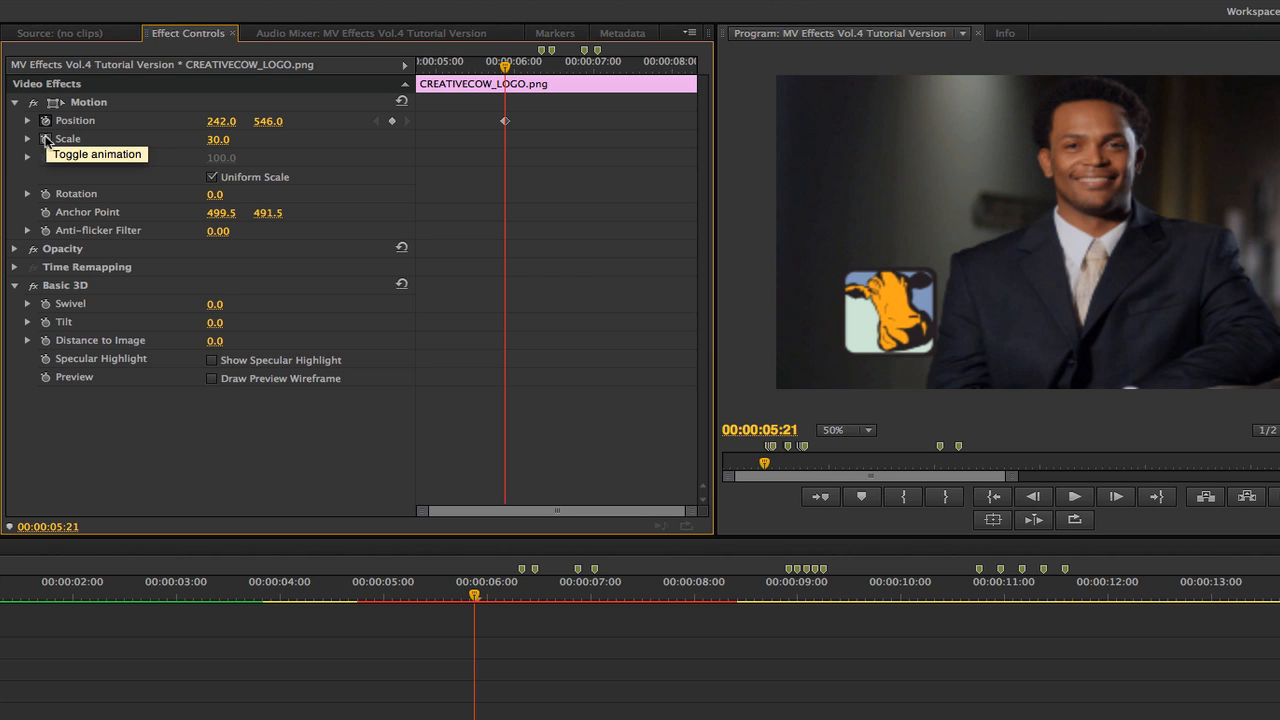
{"action": "left_click", "coordinate": [45, 139]}
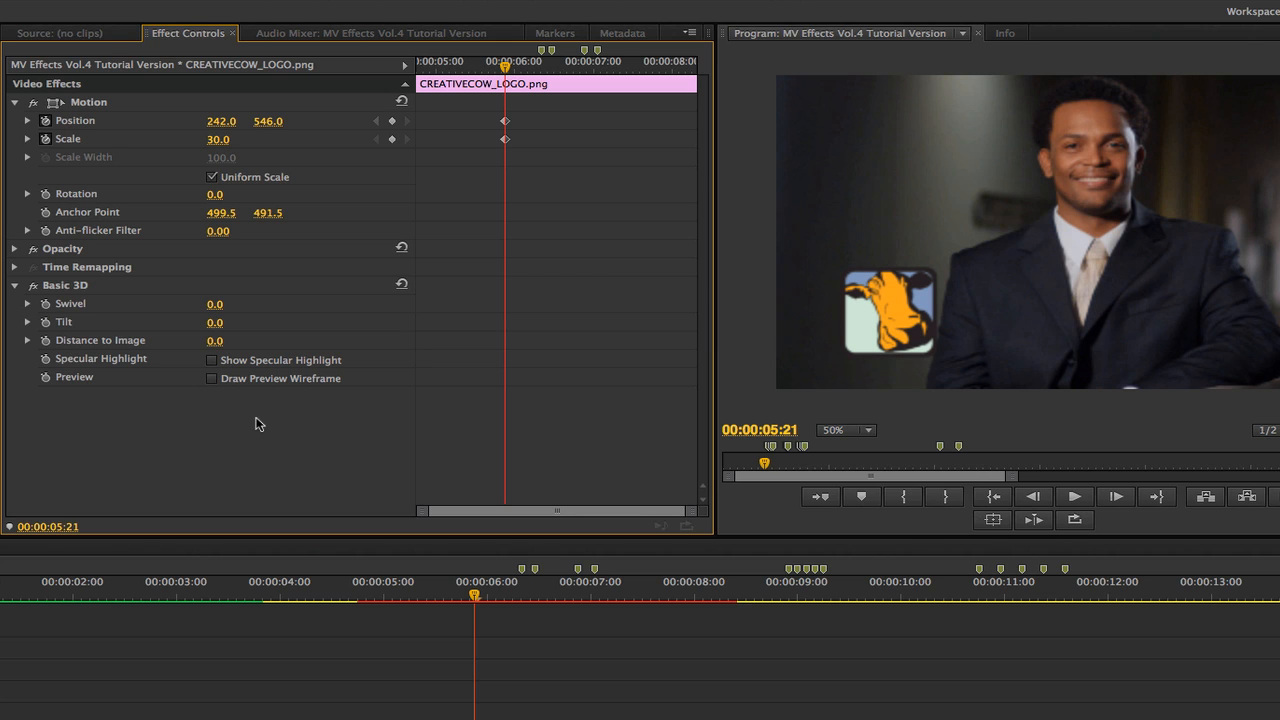
Add Position and Scale keyframes at the 00:00:06:08 marker and set the logo's scale there to 134.
{"action": "key", "text": "shift+m"}
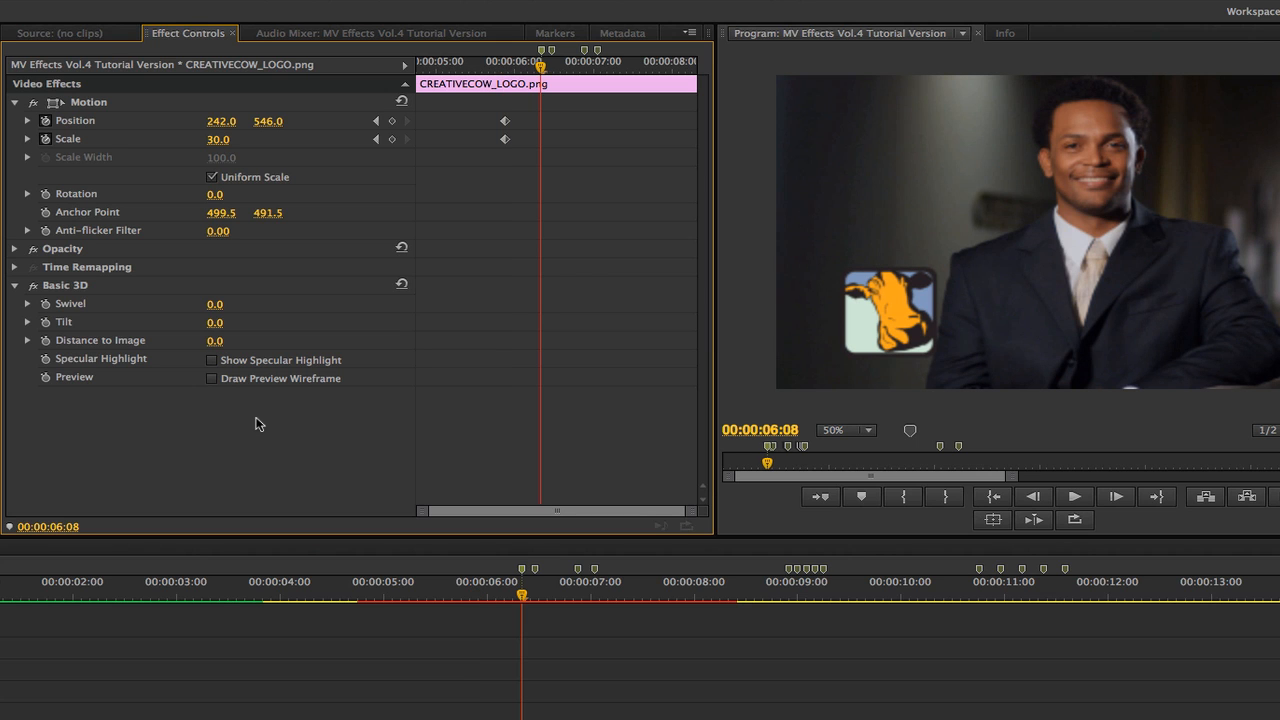
{"action": "left_click", "coordinate": [392, 121]}
{"action": "left_click", "coordinate": [392, 140]}
{"action": "left_click", "coordinate": [217, 141]}
{"action": "type", "text": "134"}
{"action": "key", "text": "Return"}
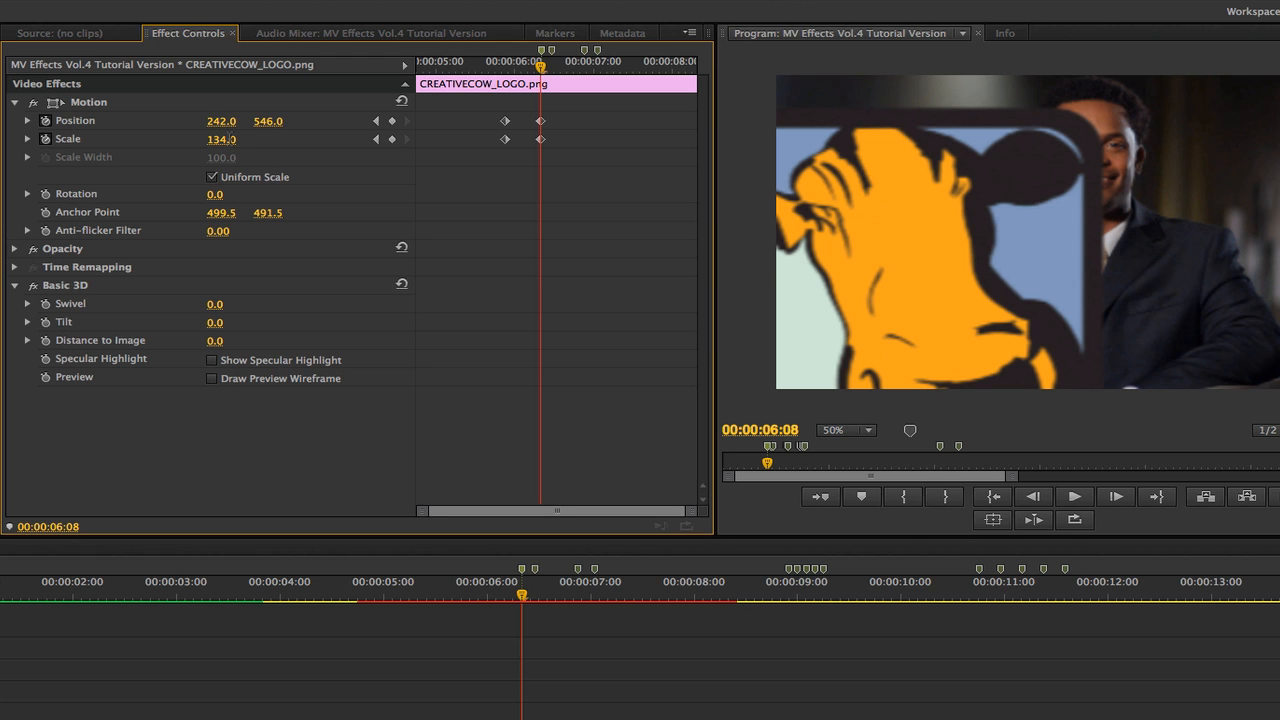
Set the logo's position at the 00:00:06:08 keyframe to 480.8, 366.
{"action": "left_click_drag", "start_coordinate": [220, 123], "coordinate": [215, 123]}
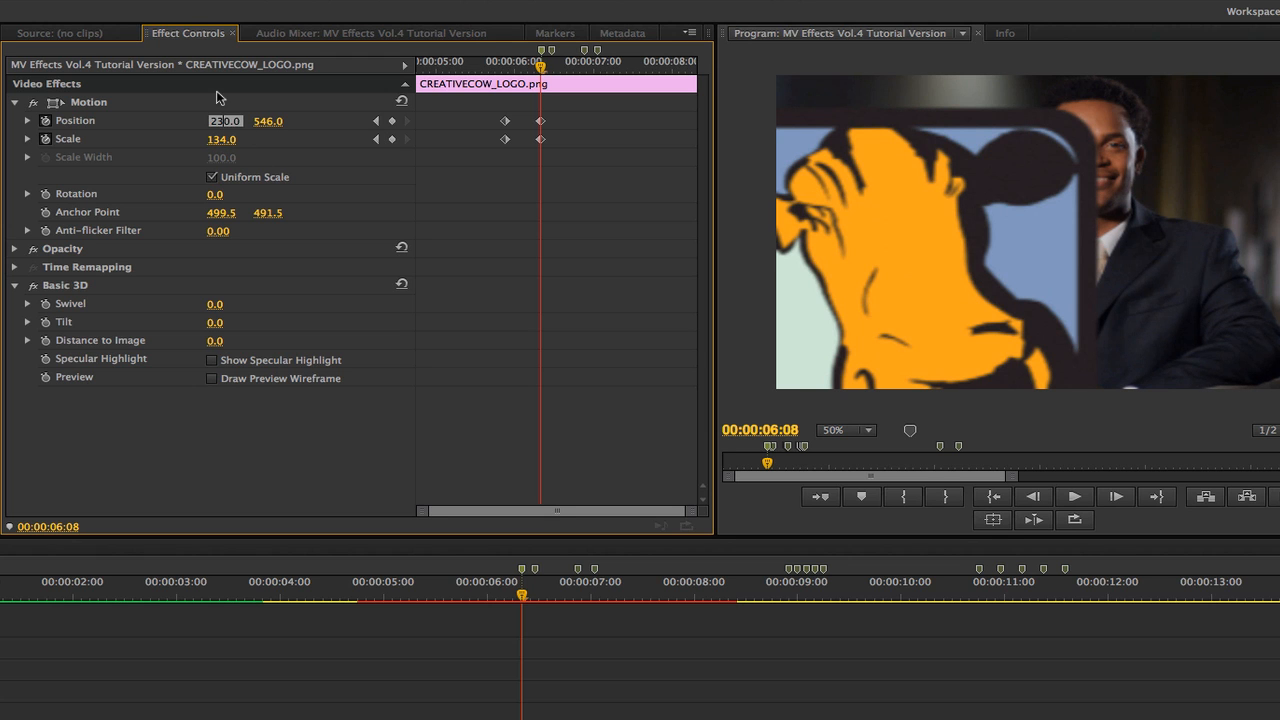
{"action": "left_click", "coordinate": [220, 121]}
{"action": "type", "text": "480.8"}
{"action": "key", "text": "Return"}
{"action": "left_click", "coordinate": [254, 121]}
{"action": "type", "text": "366"}
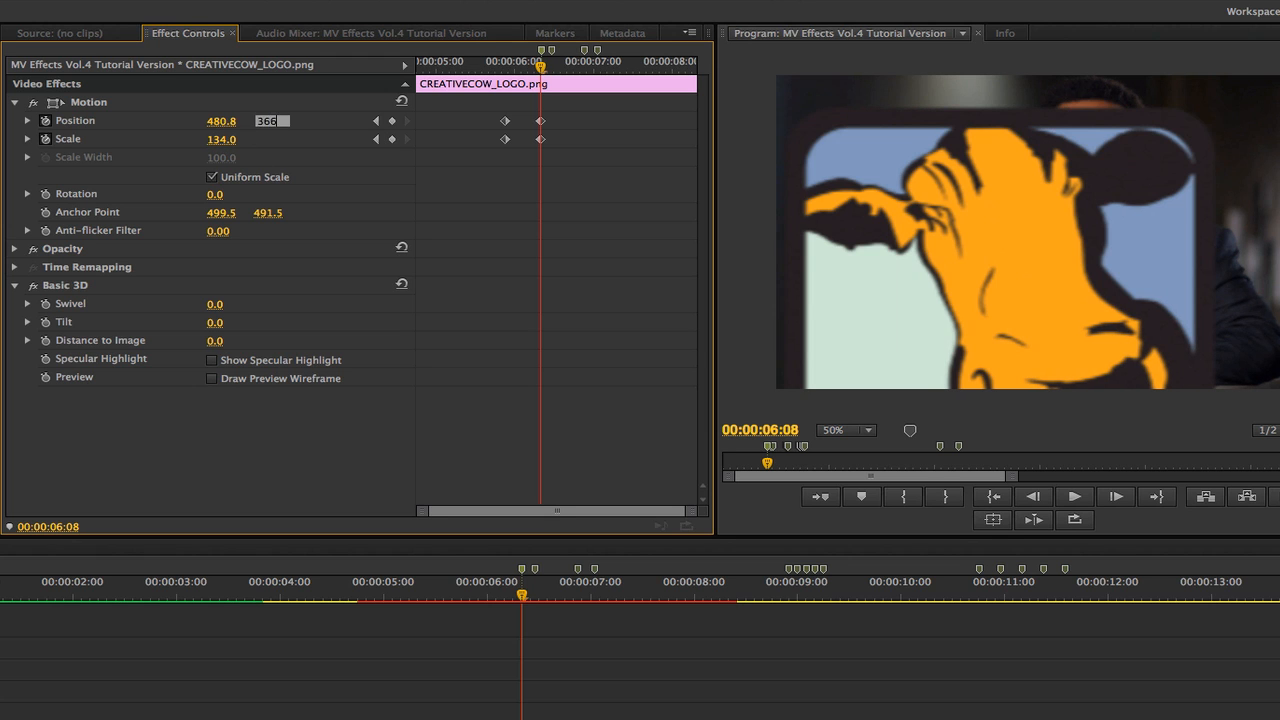
{"action": "key", "text": "Return"}
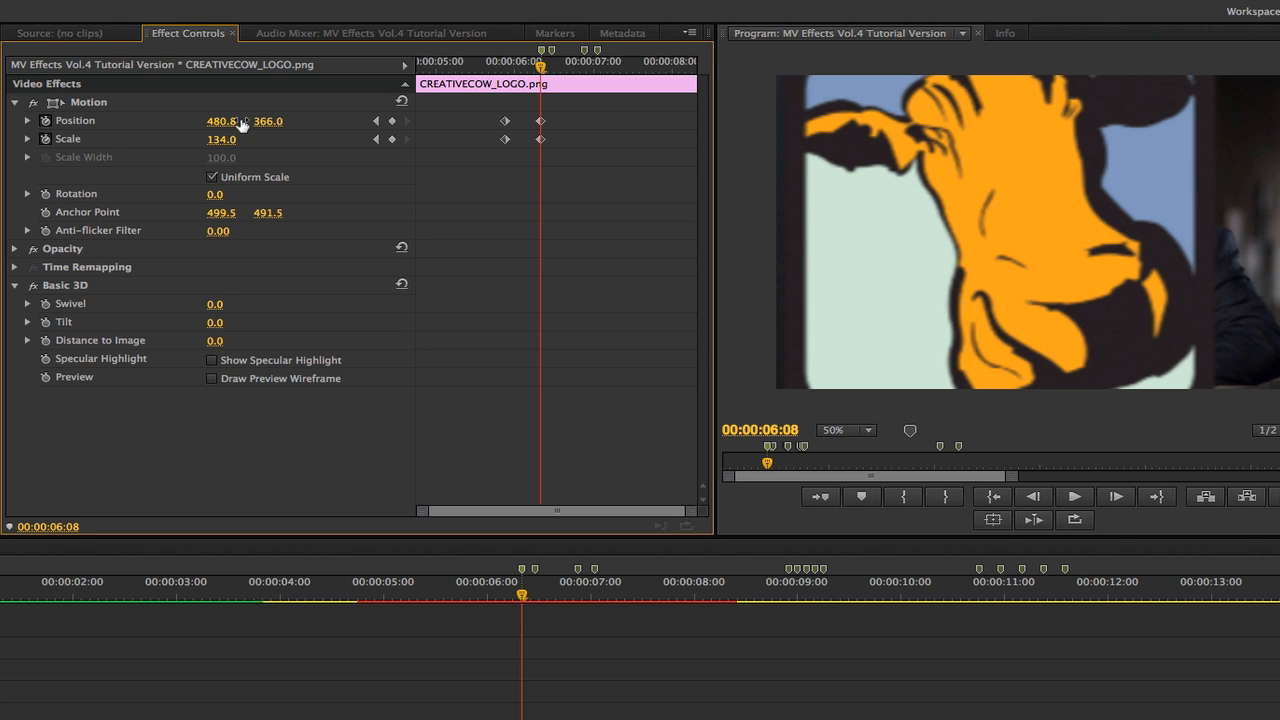
At 00:00:06:18, set the logo's horizontal position to 855.8 and add a Scale keyframe.
{"action": "key", "text": "shift+Right"}
{"action": "key", "text": "shift+Right"}
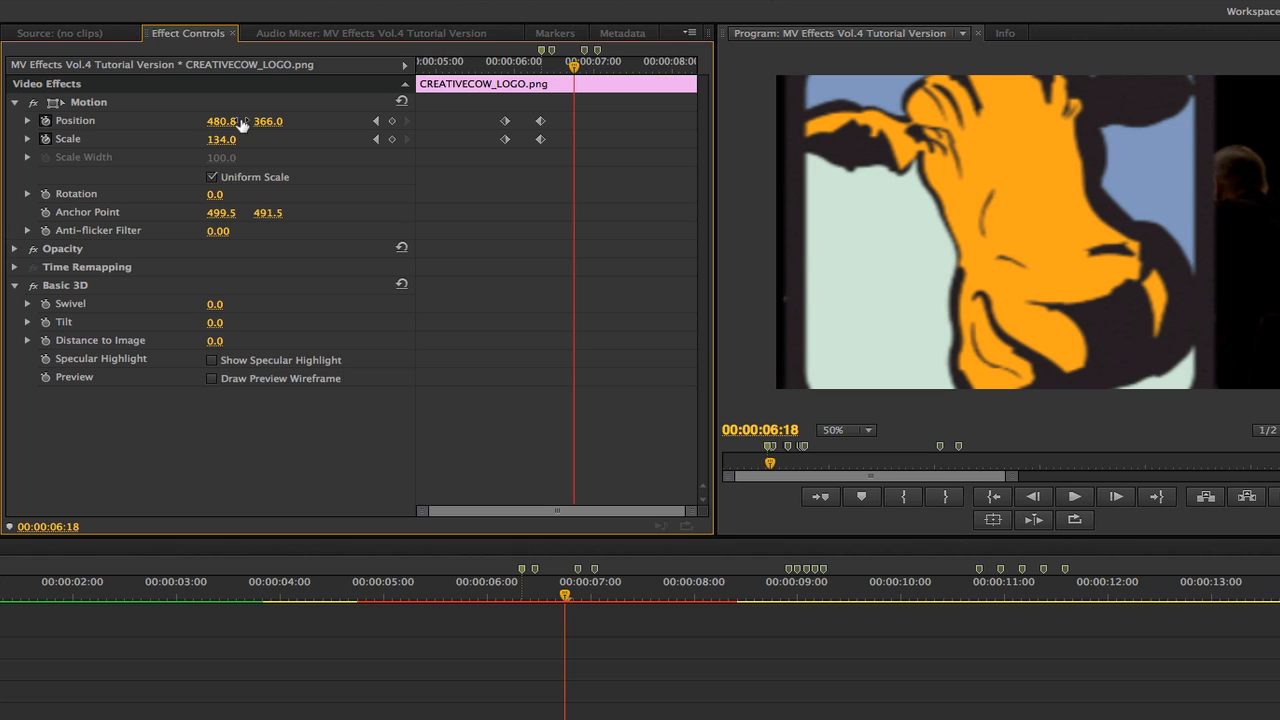
{"action": "left_click", "coordinate": [226, 121]}
{"action": "type", "text": "855.8"}
{"action": "key", "text": "Return"}
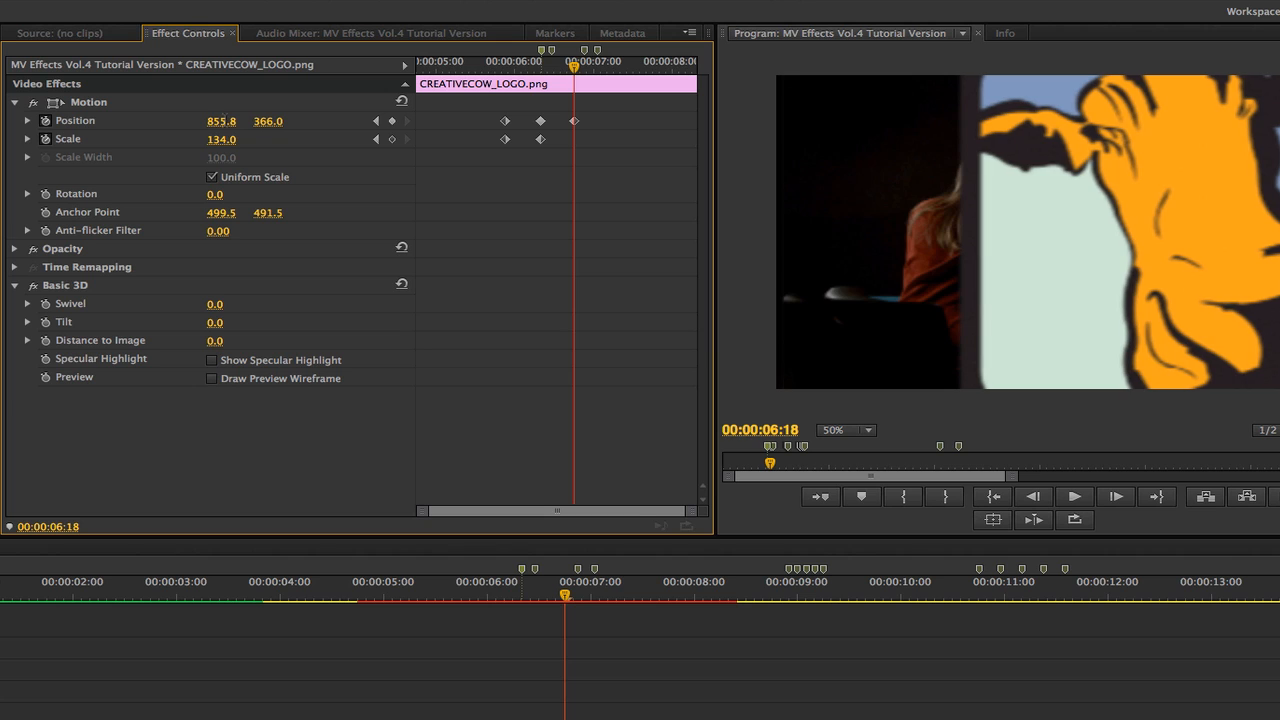
{"action": "left_click", "coordinate": [393, 140]}
At 00:00:07:06, set the logo's scale to 30 and its position to 1038, 546.
{"action": "key", "text": "Right"}
{"action": "key", "text": "Right"}
{"action": "key", "text": "Right"}
{"action": "key", "text": "Right"}
{"action": "key", "text": "Right"}
{"action": "key", "text": "Right"}
{"action": "key", "text": "Right"}
{"action": "key", "text": "Right"}
{"action": "key", "text": "Right"}
{"action": "key", "text": "Right"}
{"action": "key", "text": "Right"}
{"action": "key", "text": "Right"}
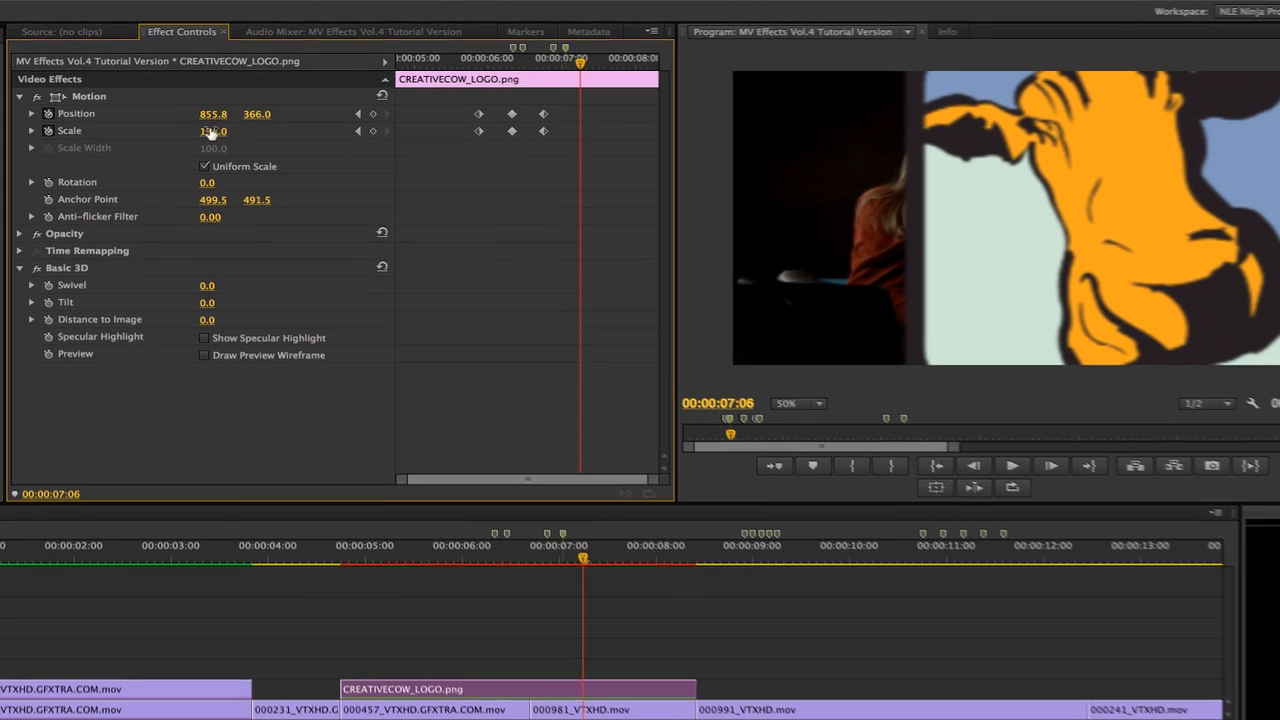
{"action": "left_click", "coordinate": [221, 139]}
{"action": "type", "text": "30"}
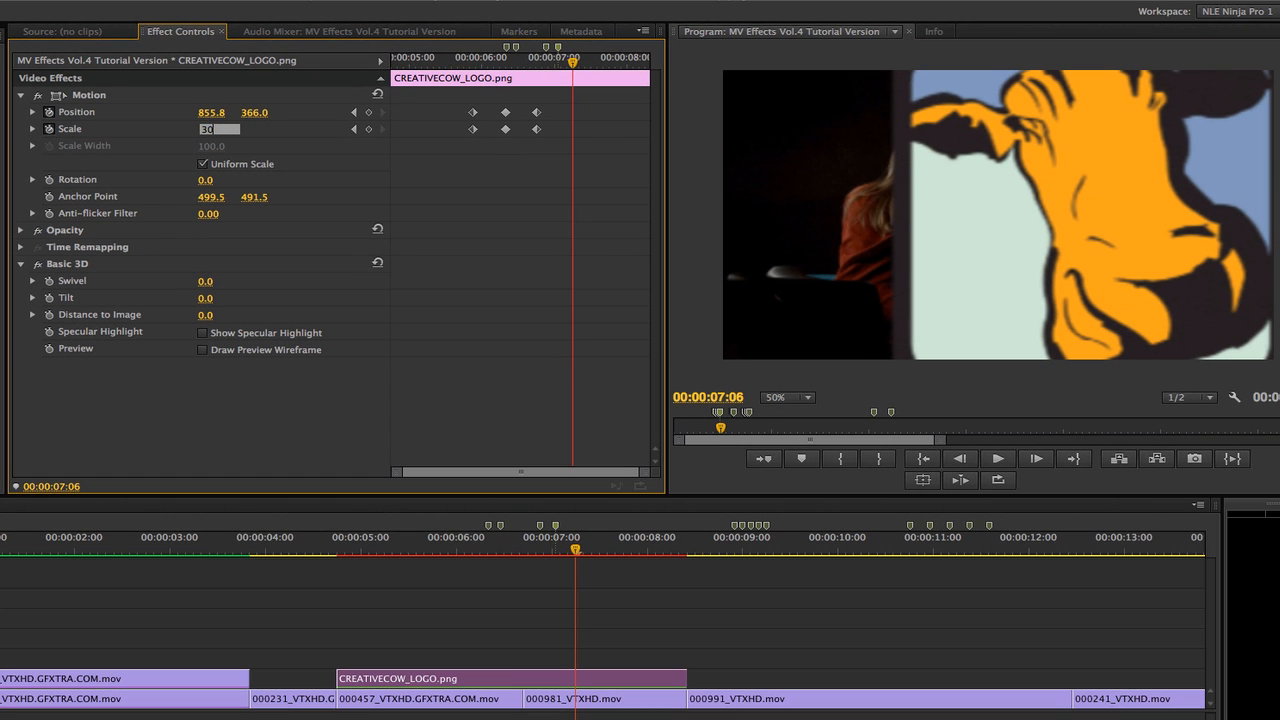
{"action": "key", "text": "Return"}
{"action": "left_click", "coordinate": [247, 114]}
{"action": "type", "text": "546"}
{"action": "key", "text": "Return"}
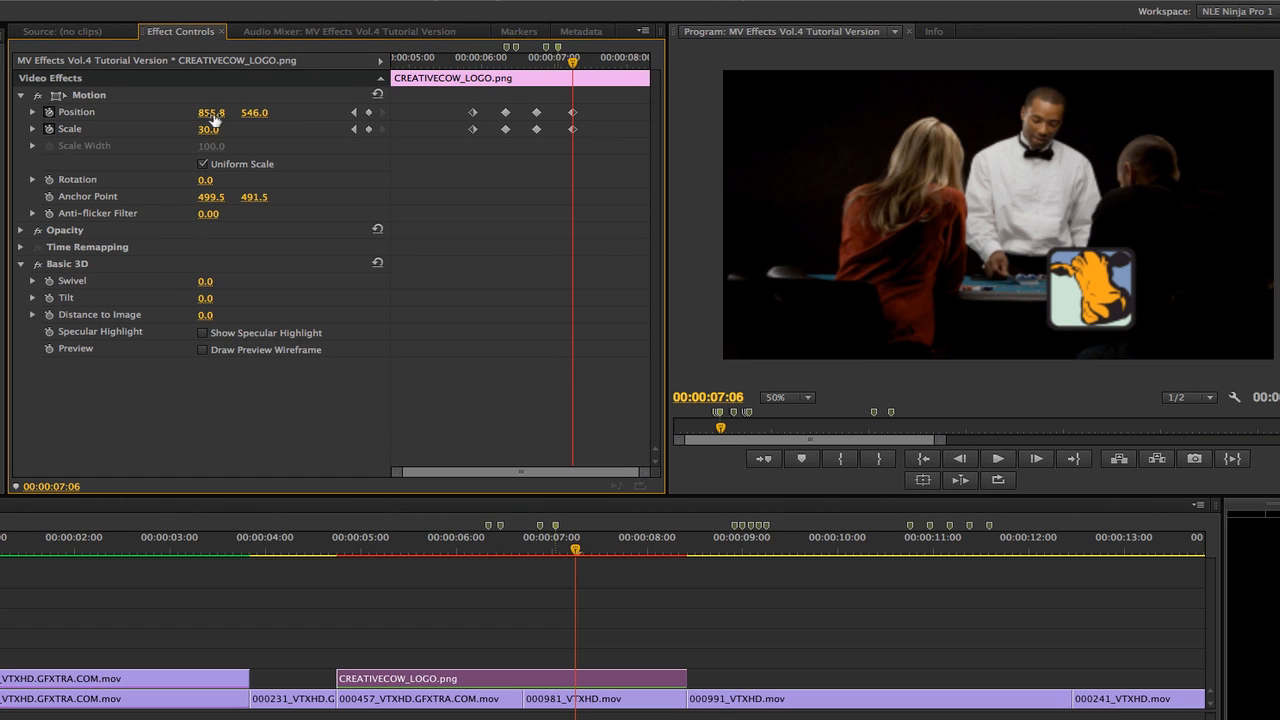
{"action": "left_click", "coordinate": [213, 113]}
{"action": "type", "text": "1038"}
{"action": "key", "text": "Return"}
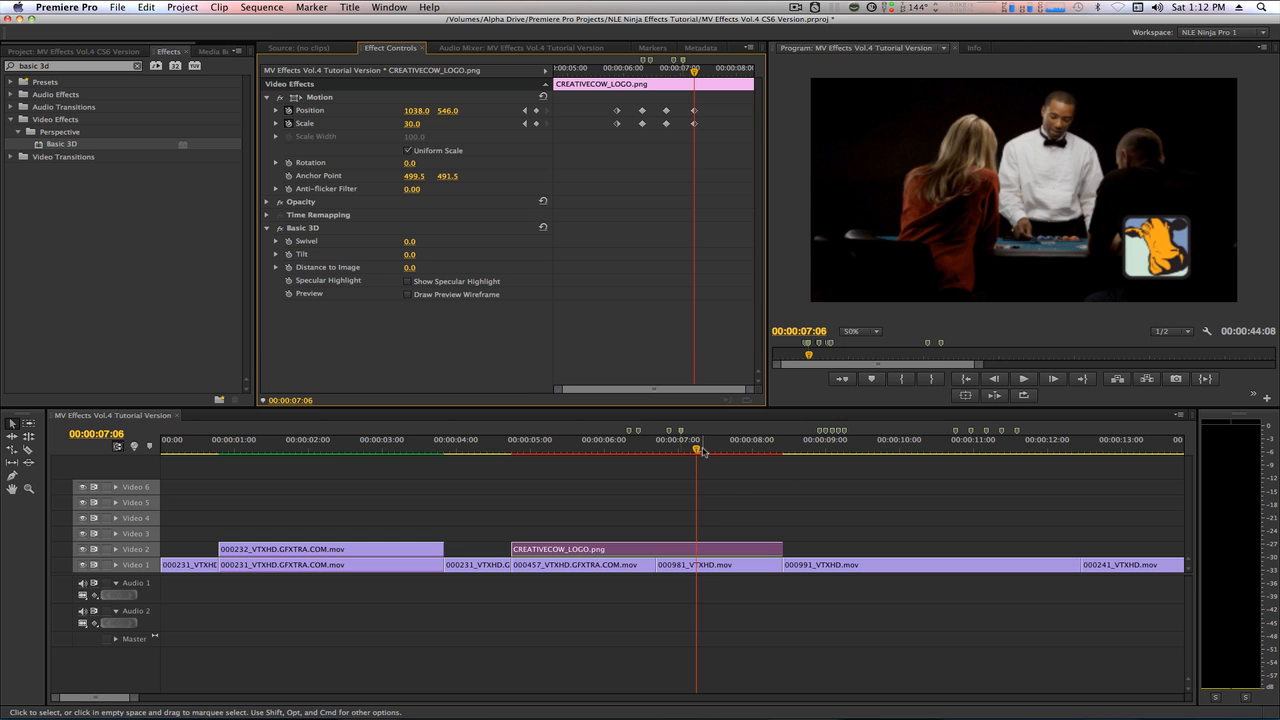
Shift the logo's last Position and Scale keyframes one frame earlier to 00:00:07:05.
{"action": "mouse_move", "coordinate": [703, 446]}
{"action": "left_mouse_down"}
{"action": "mouse_move", "coordinate": [586, 448]}
{"action": "mouse_move", "coordinate": [690, 447]}
{"action": "left_mouse_up"}
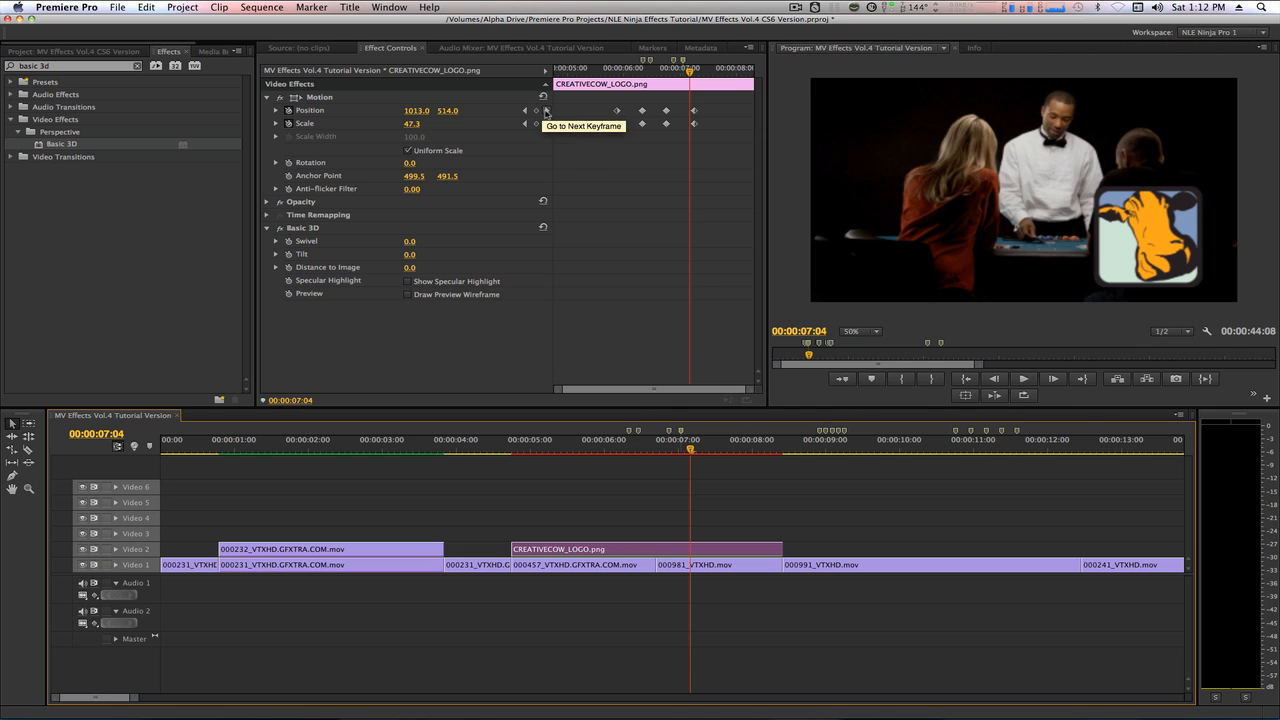
{"action": "left_click", "coordinate": [547, 110]}
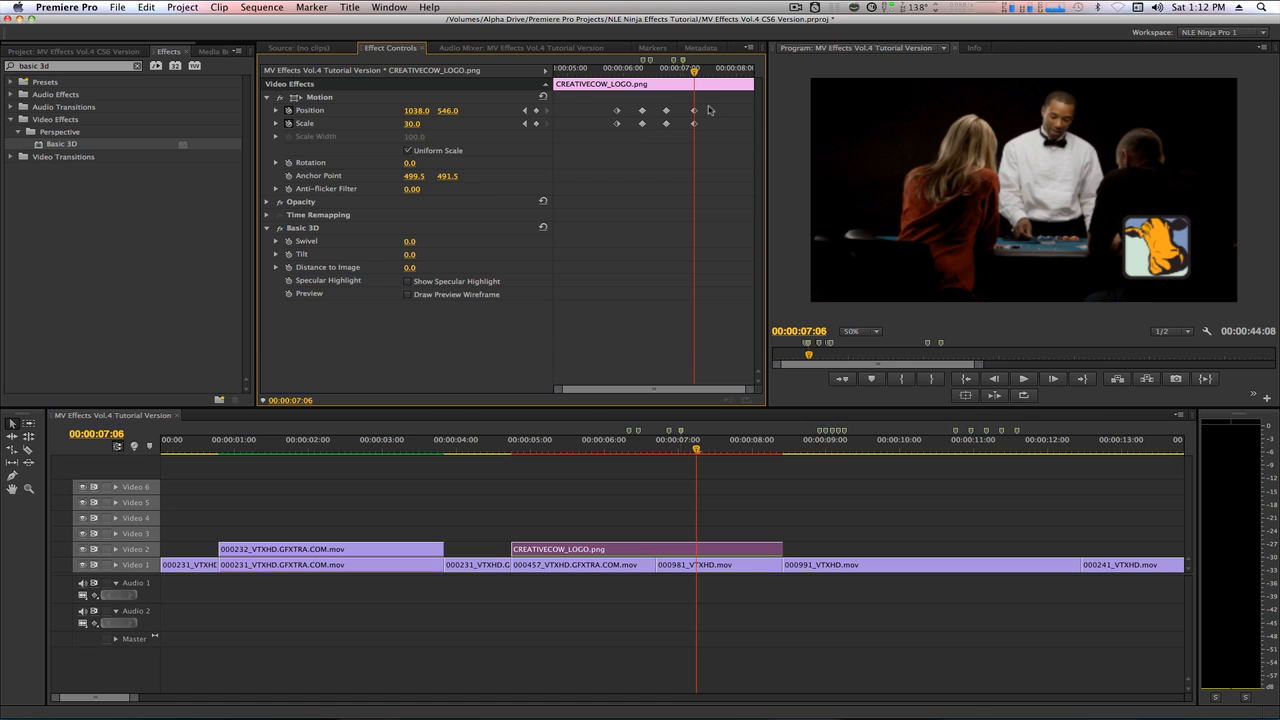
{"action": "key", "text": "Left"}
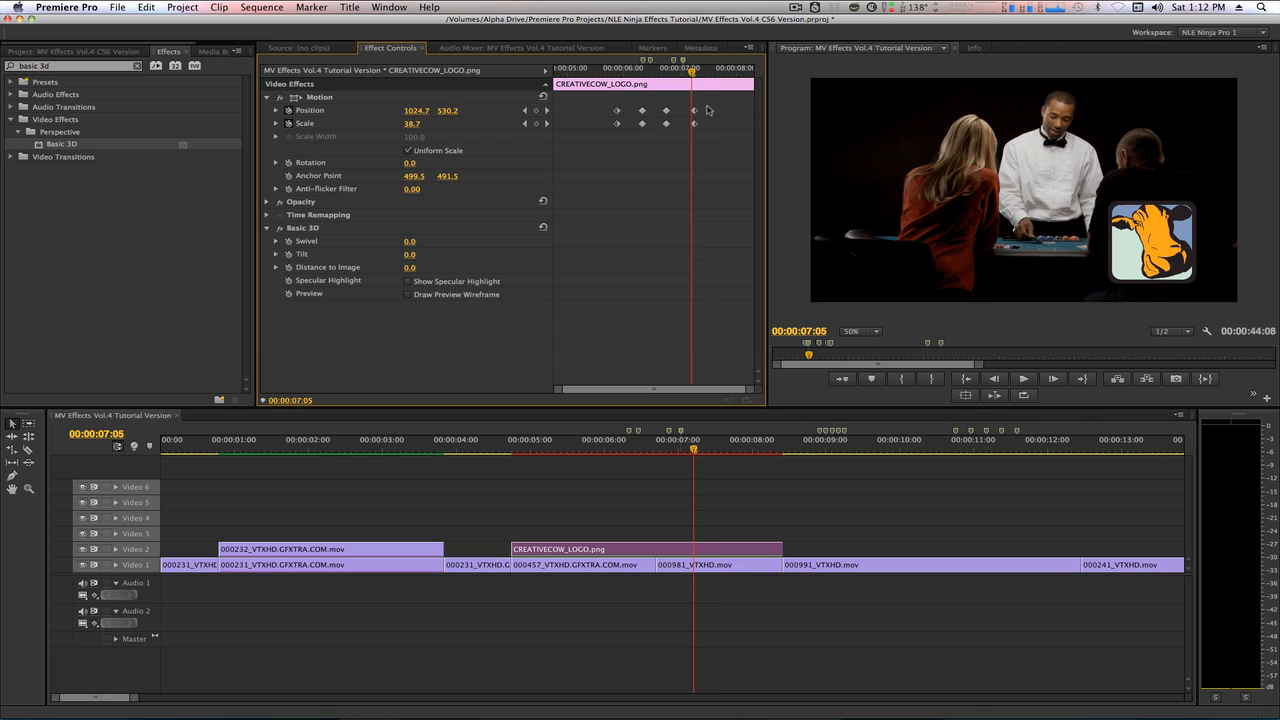
{"action": "left_click_drag", "start_coordinate": [701, 106], "coordinate": [692, 123]}
{"action": "left_click", "coordinate": [694, 450]}
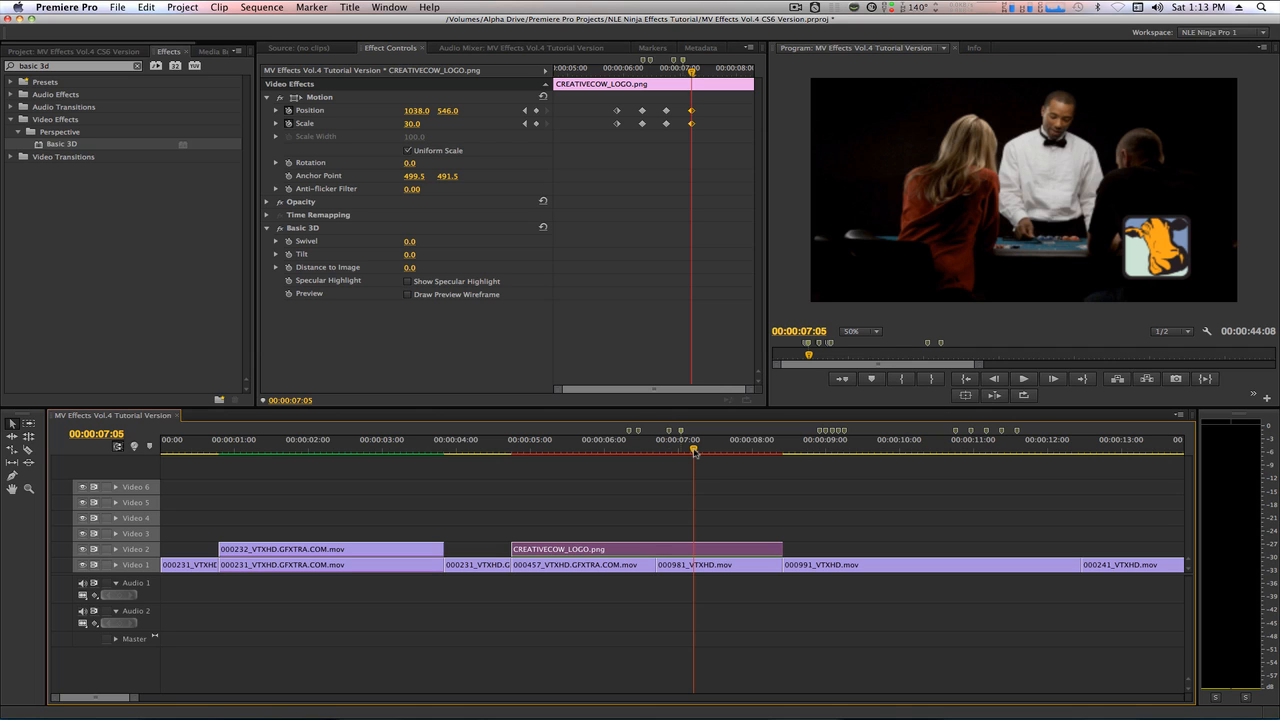
Clear the effects search and apply the Wipe video transition between the 000457_VTXHD.GFXTRA.COM.mov and 000981_VTXHD.mov clips on Video 1.
{"action": "left_click", "coordinate": [166, 52]}
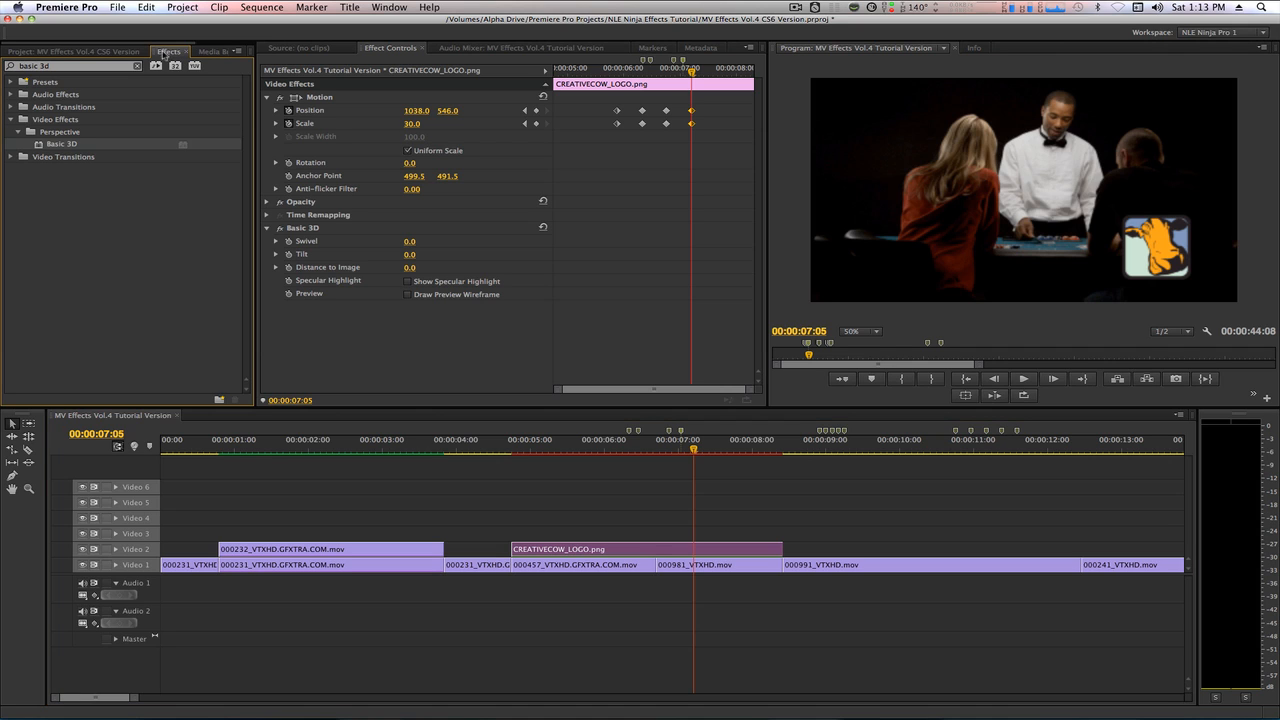
{"action": "left_click", "coordinate": [137, 66]}
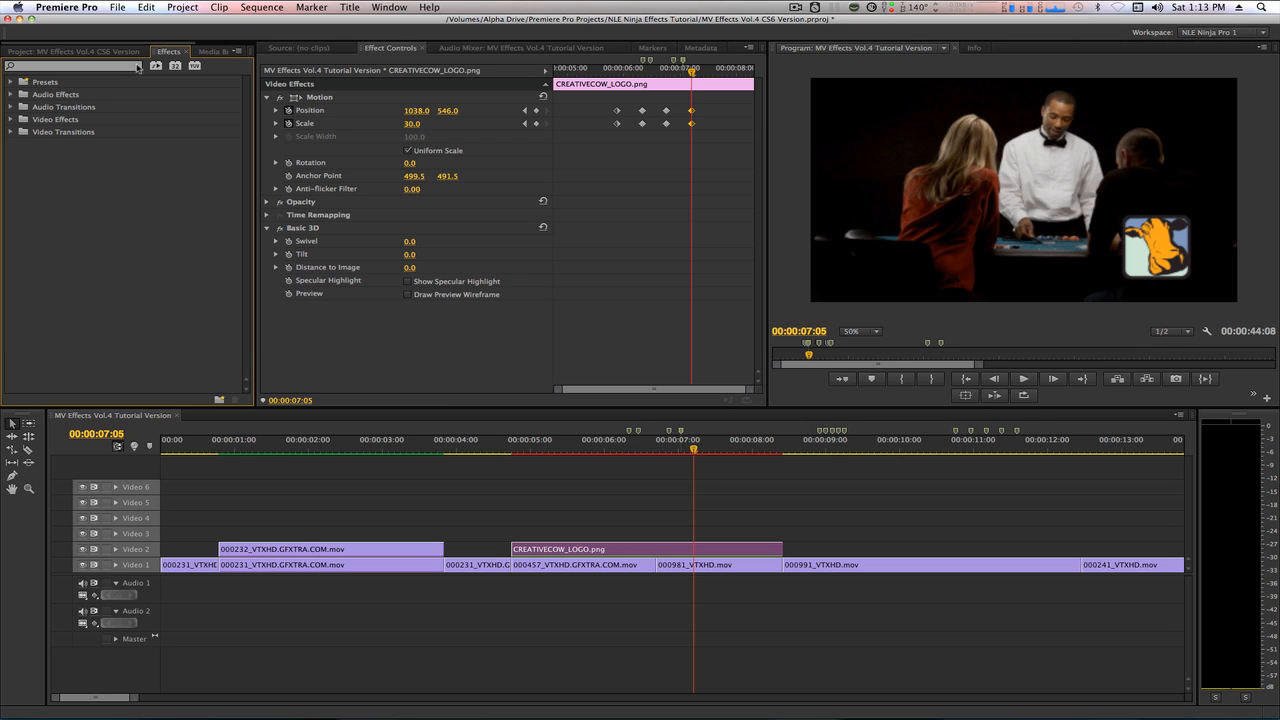
{"action": "left_click", "coordinate": [11, 132]}
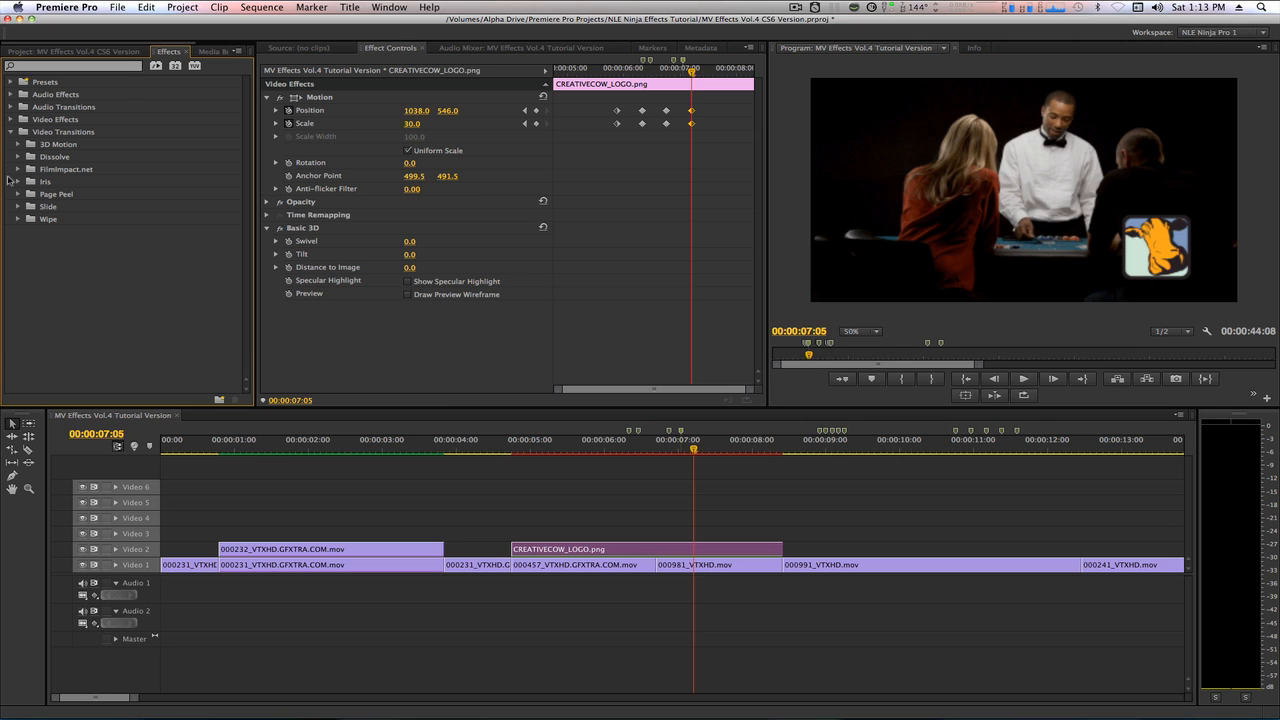
{"action": "left_click", "coordinate": [17, 219]}
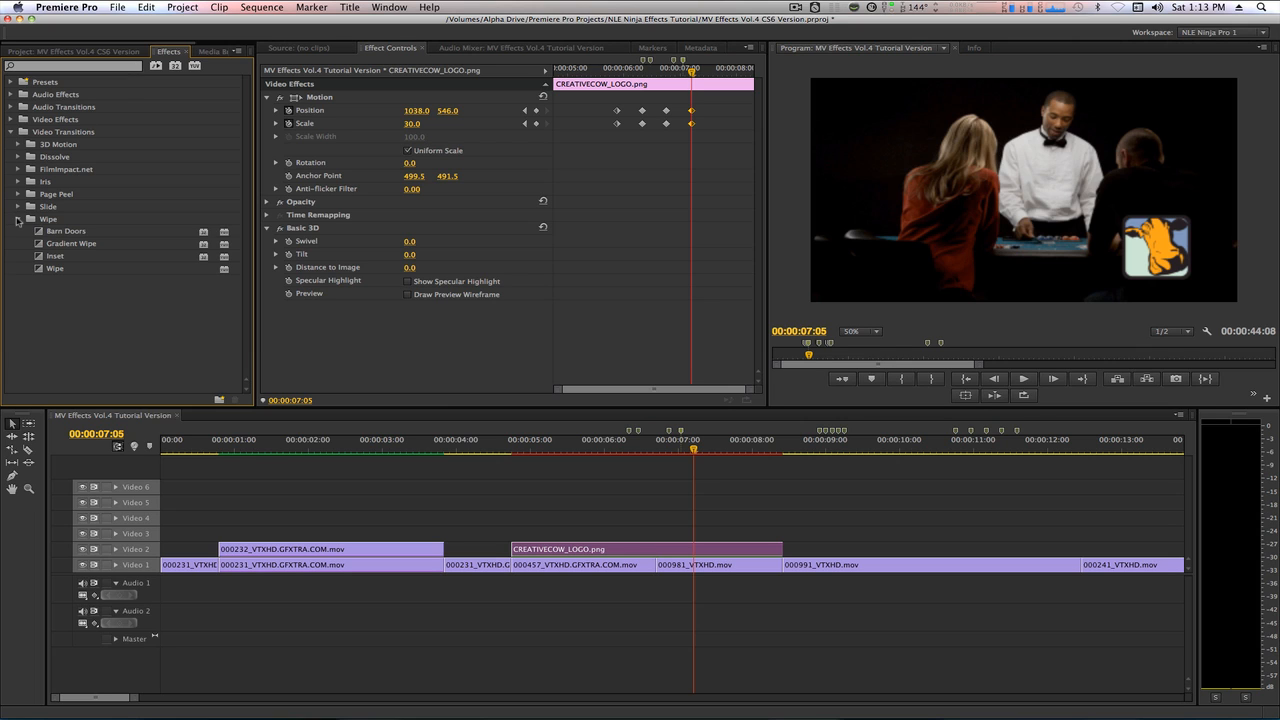
{"action": "left_click", "coordinate": [39, 270]}
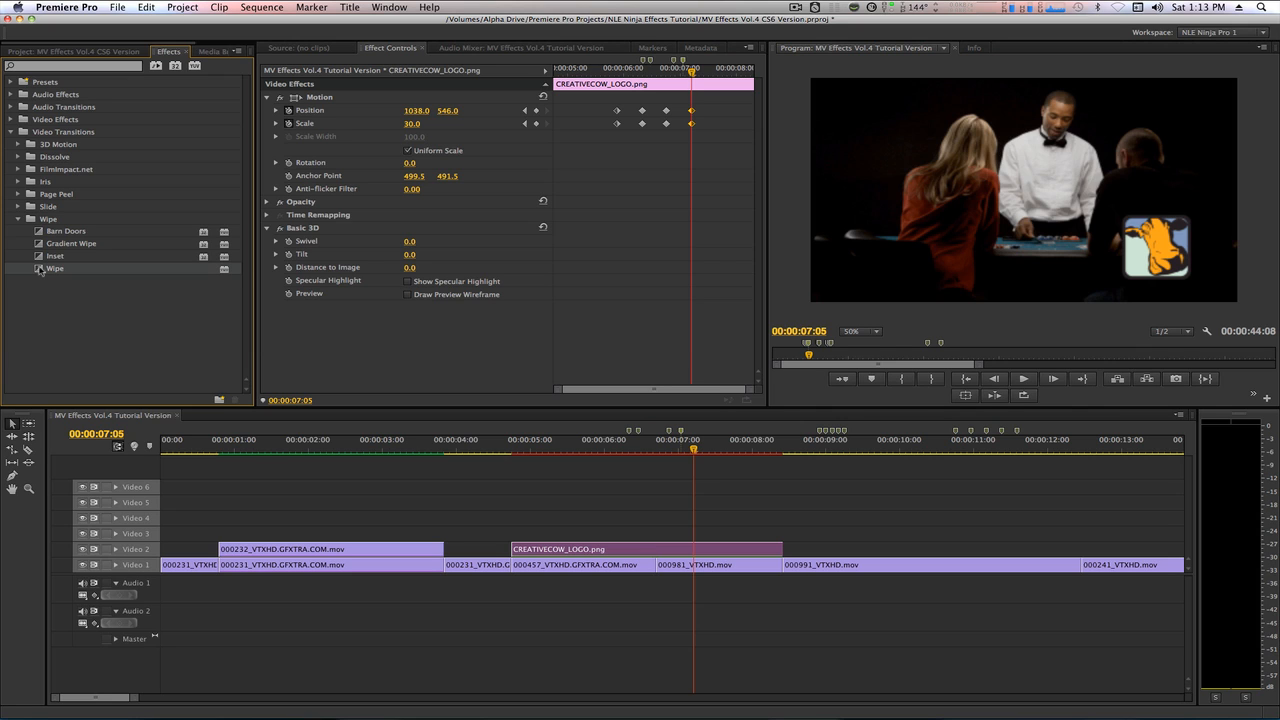
{"action": "left_click_drag", "start_coordinate": [39, 270], "coordinate": [655, 566]}
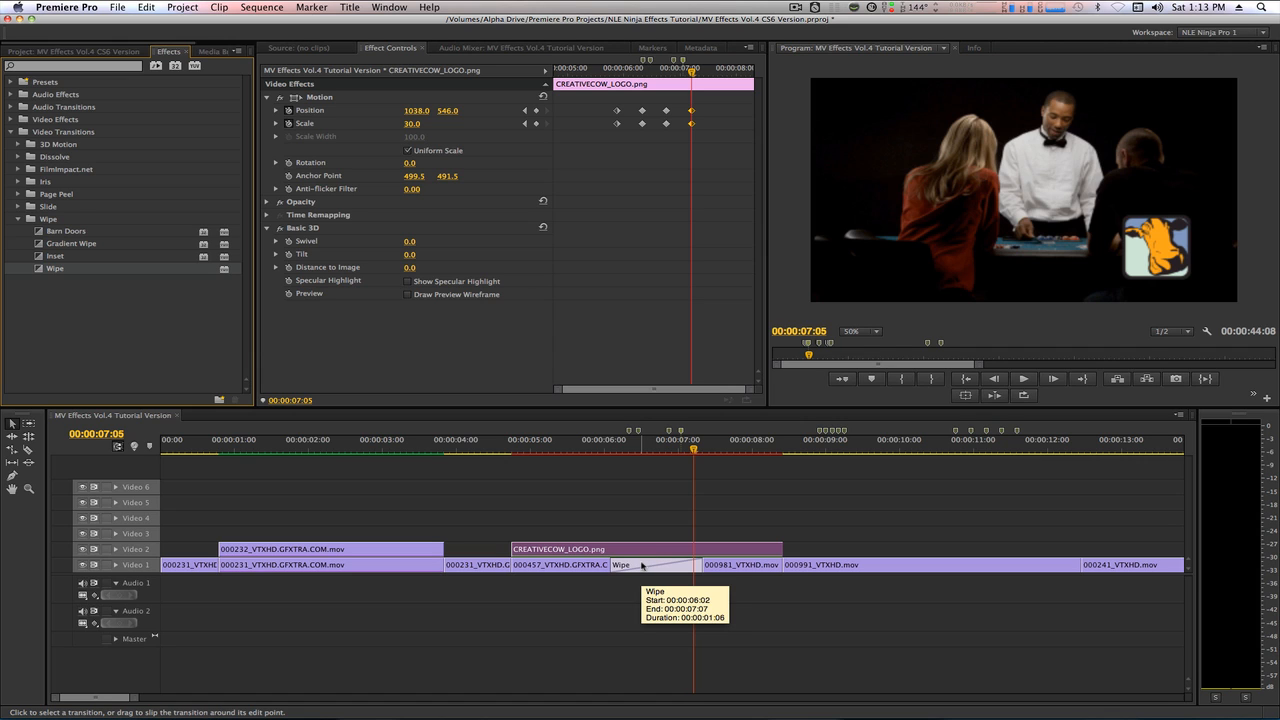
Set the Wipe transition's duration to 00:00:00:13.
{"action": "left_click", "coordinate": [641, 566]}
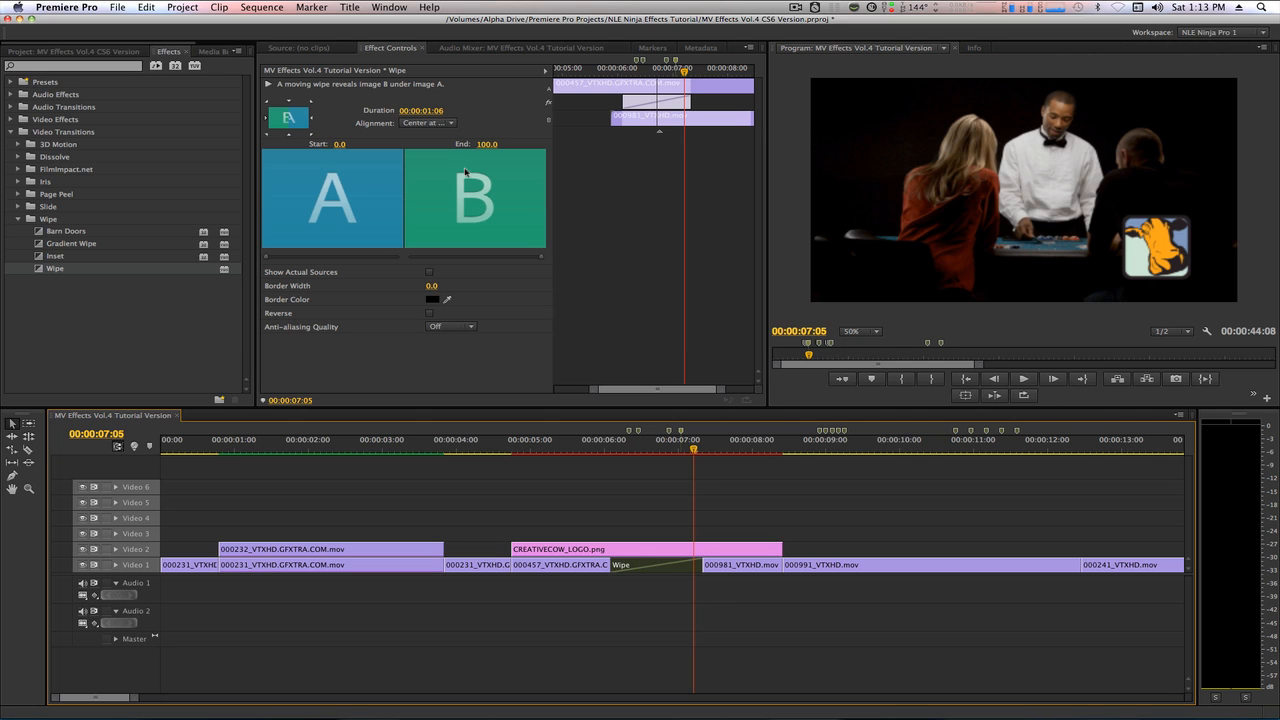
{"action": "left_click", "coordinate": [438, 112]}
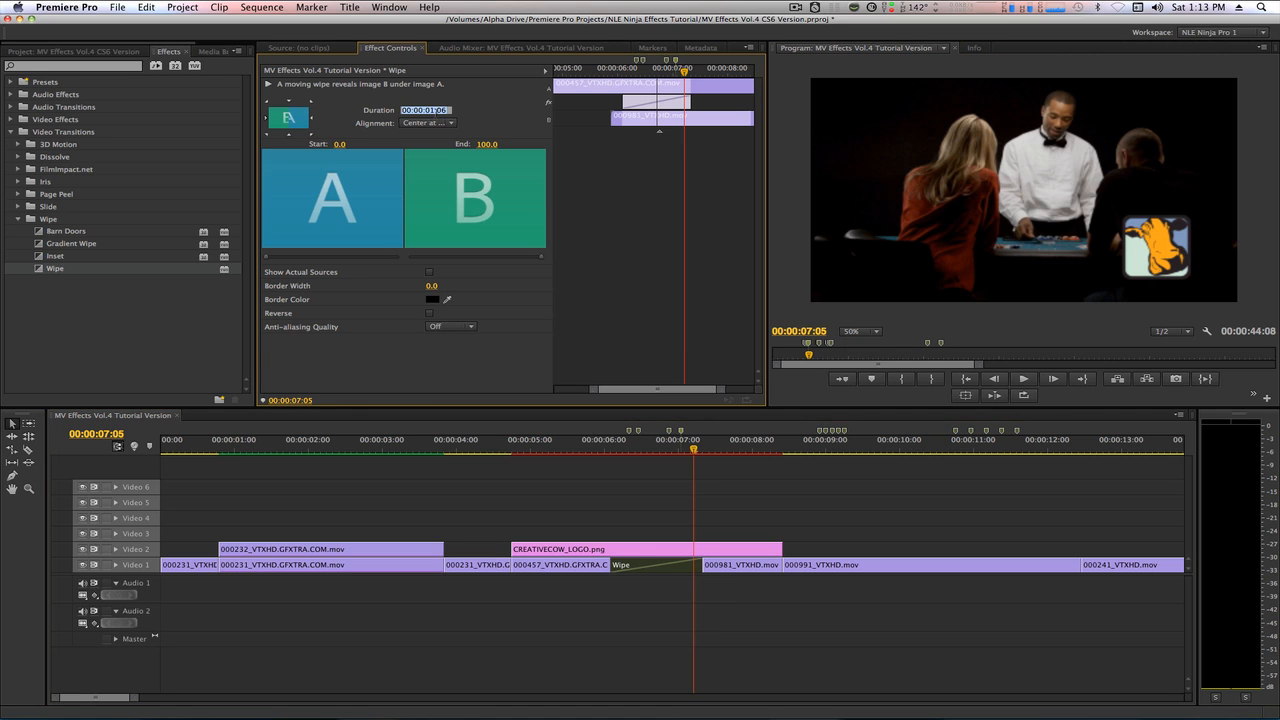
{"action": "key", "text": "BackSpace"}
{"action": "type", "text": "13"}
{"action": "key", "text": "Return"}
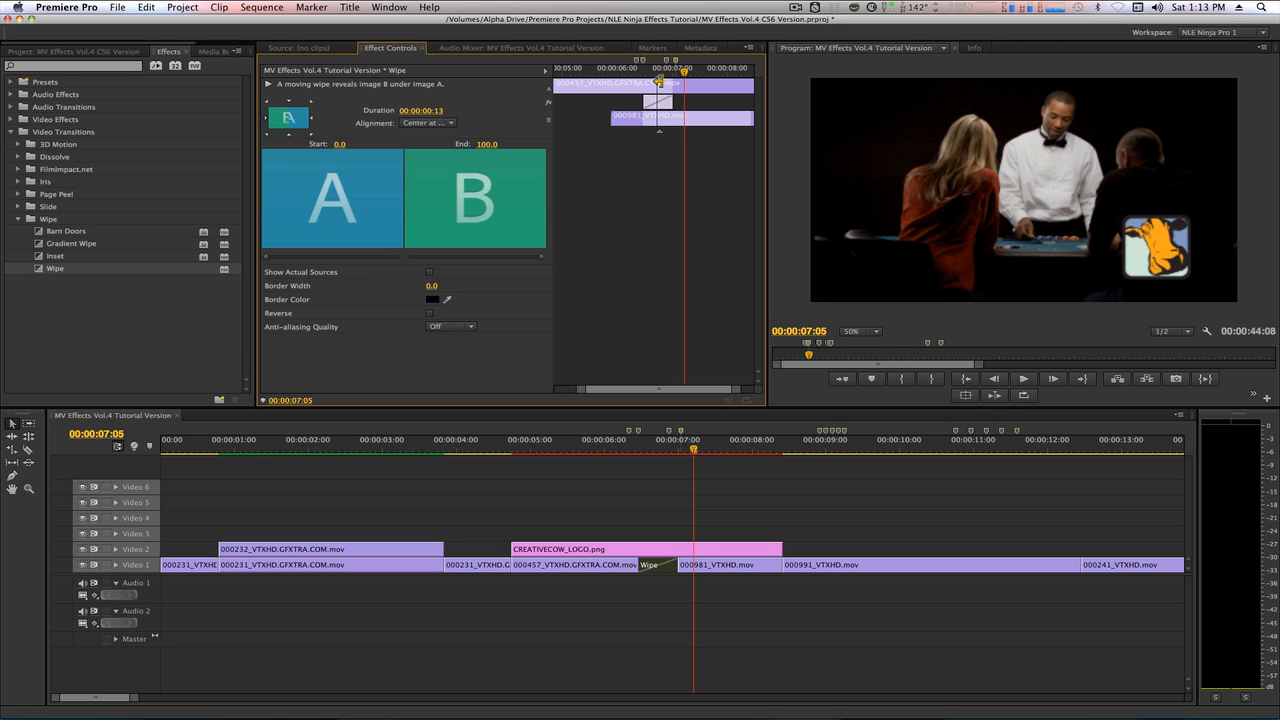
Go to the marker at 00:00:06:08 and shift the Wipe transition so that it starts there.
{"action": "key", "text": "alt+m"}
{"action": "key", "text": "super+shift+m"}
{"action": "key", "text": "super+shift+m"}
{"action": "key", "text": "super+shift+m"}
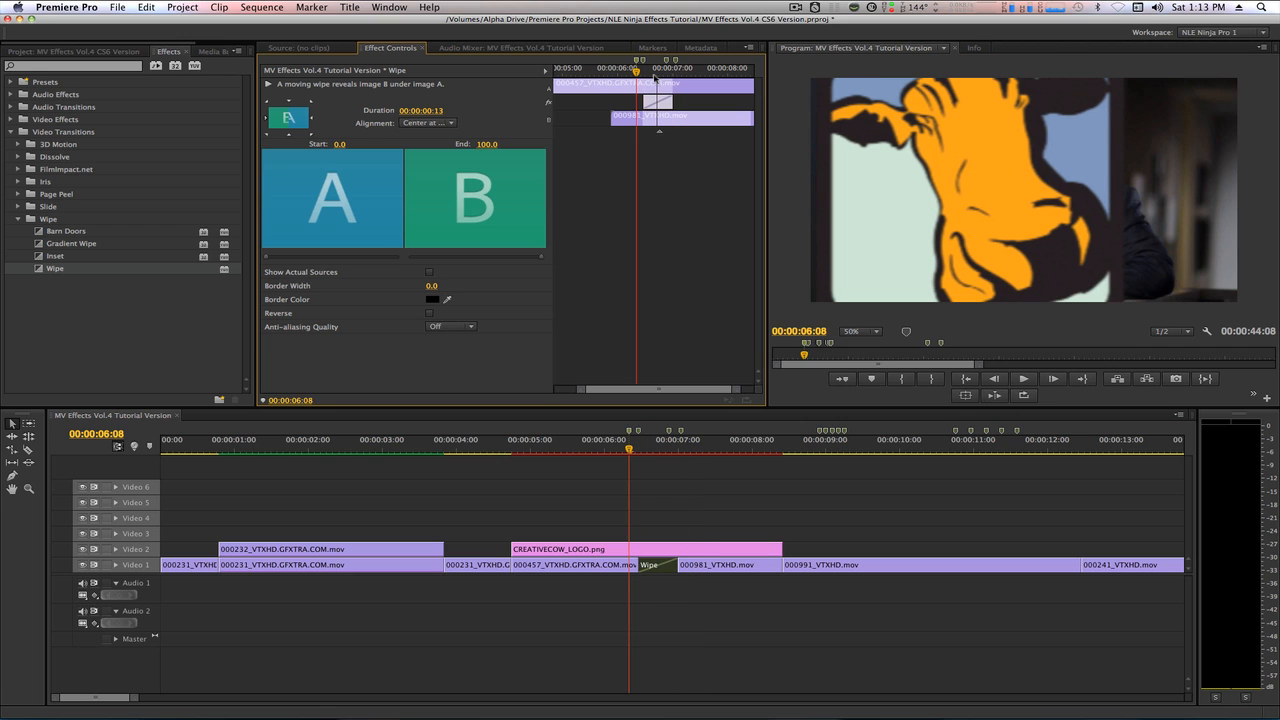
{"action": "left_click_drag", "start_coordinate": [649, 101], "coordinate": [641, 101]}
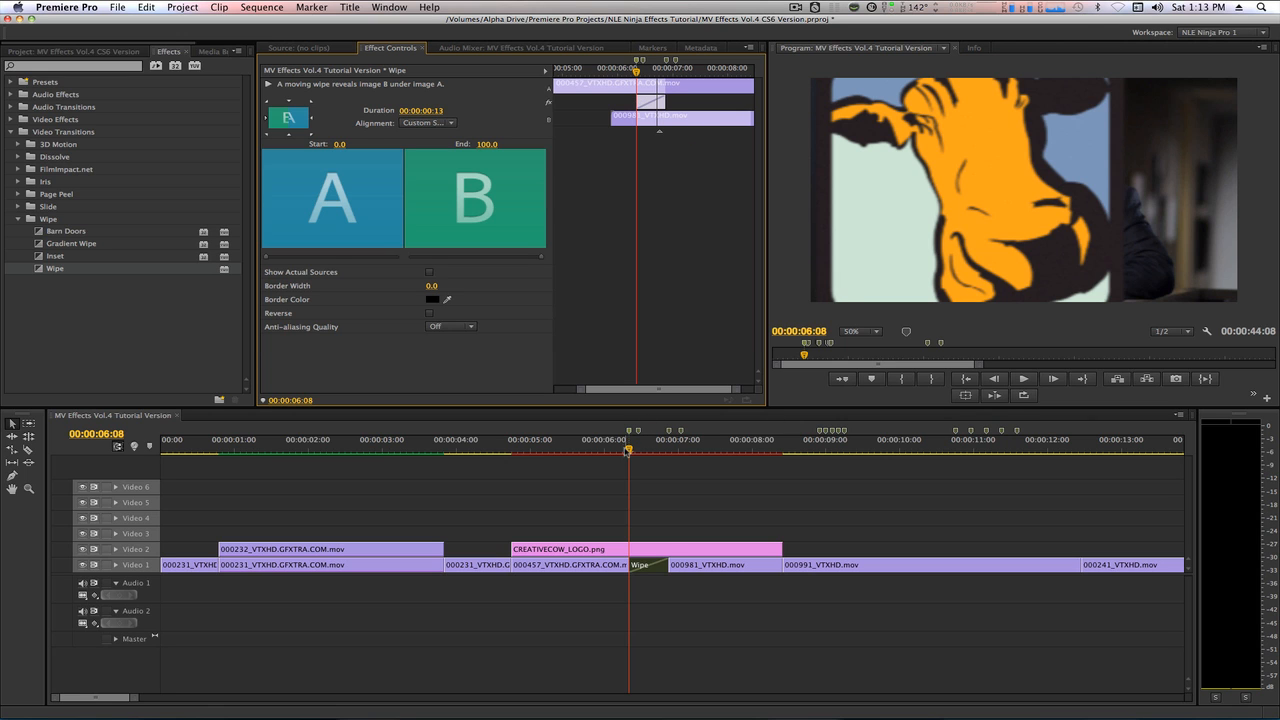
Select the CREATIVECOW_LOGO.png clip and start a Swivel keyframe at the 00:00:06:11 marker.
{"action": "left_click_drag", "start_coordinate": [626, 448], "coordinate": [581, 464]}
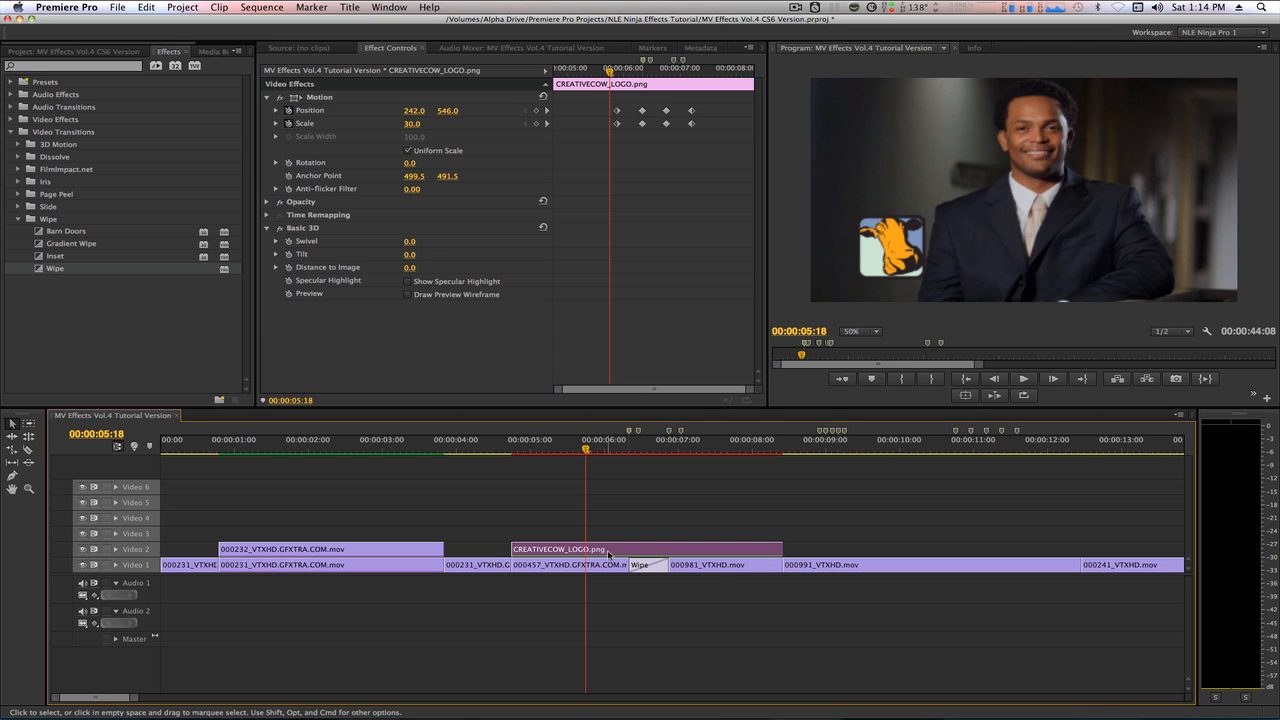
{"action": "key", "text": "shift+5"}
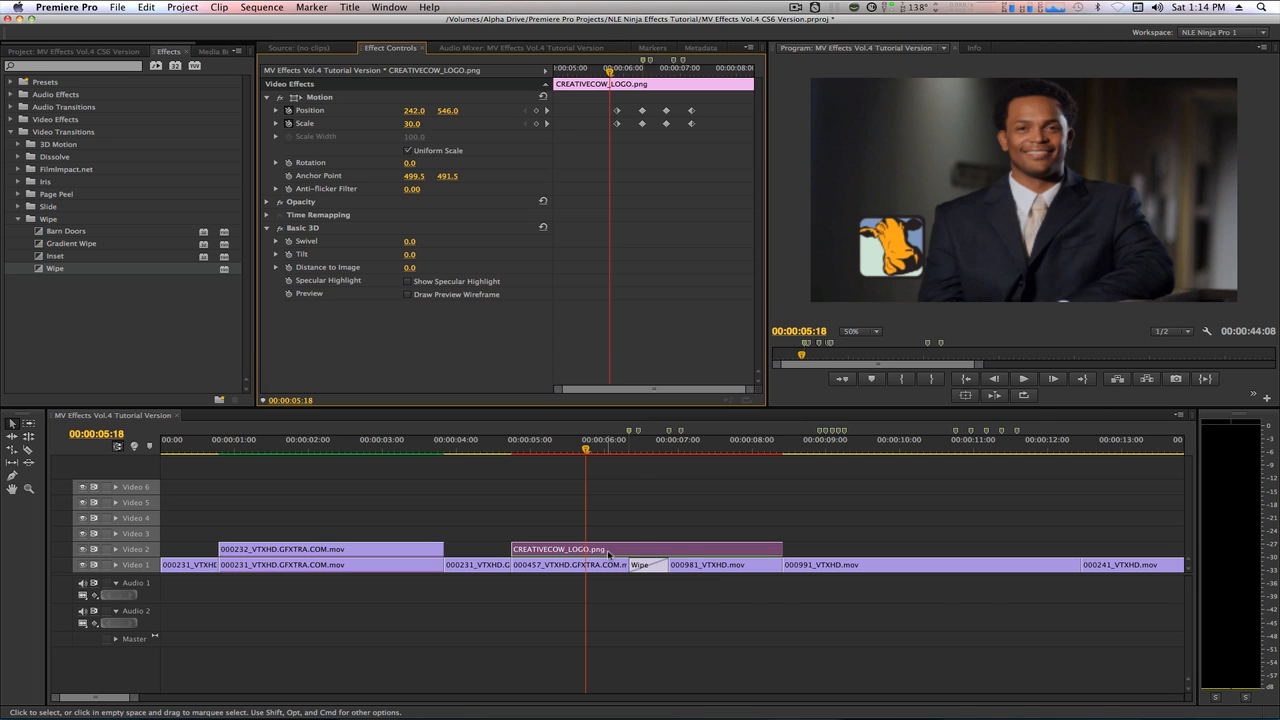
{"action": "key", "text": "shift+m"}
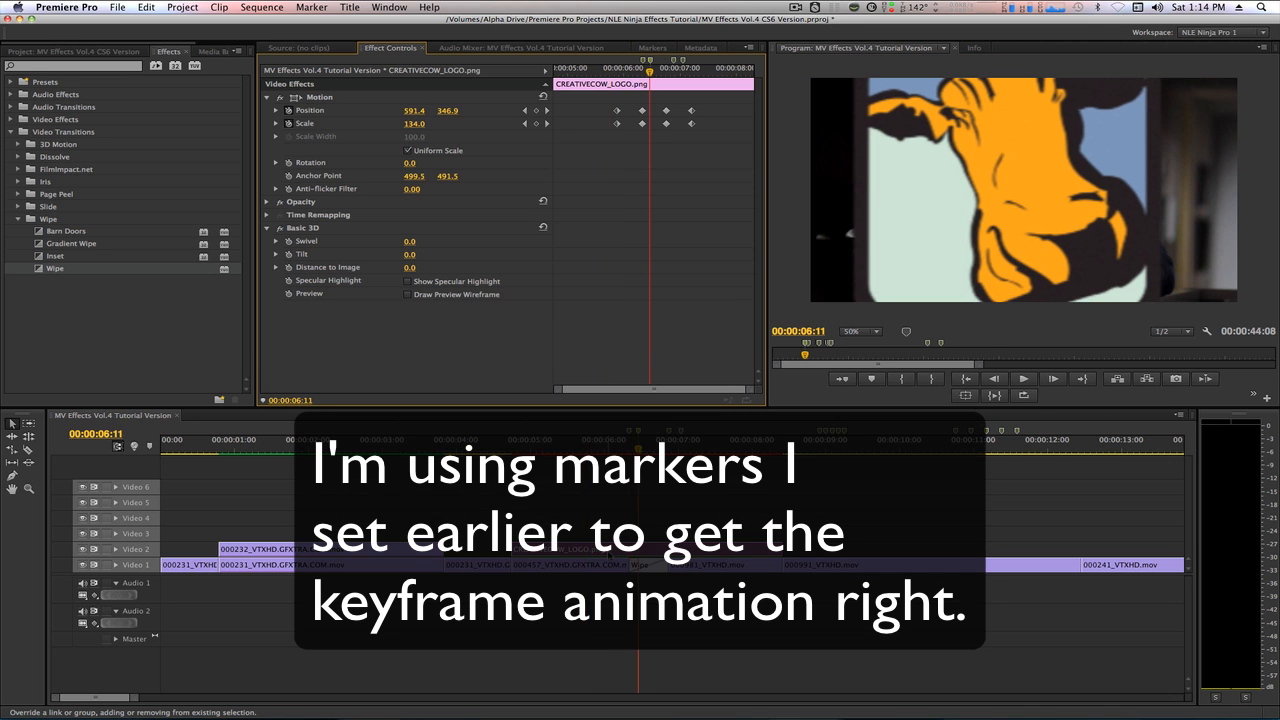
{"action": "left_click", "coordinate": [288, 241]}
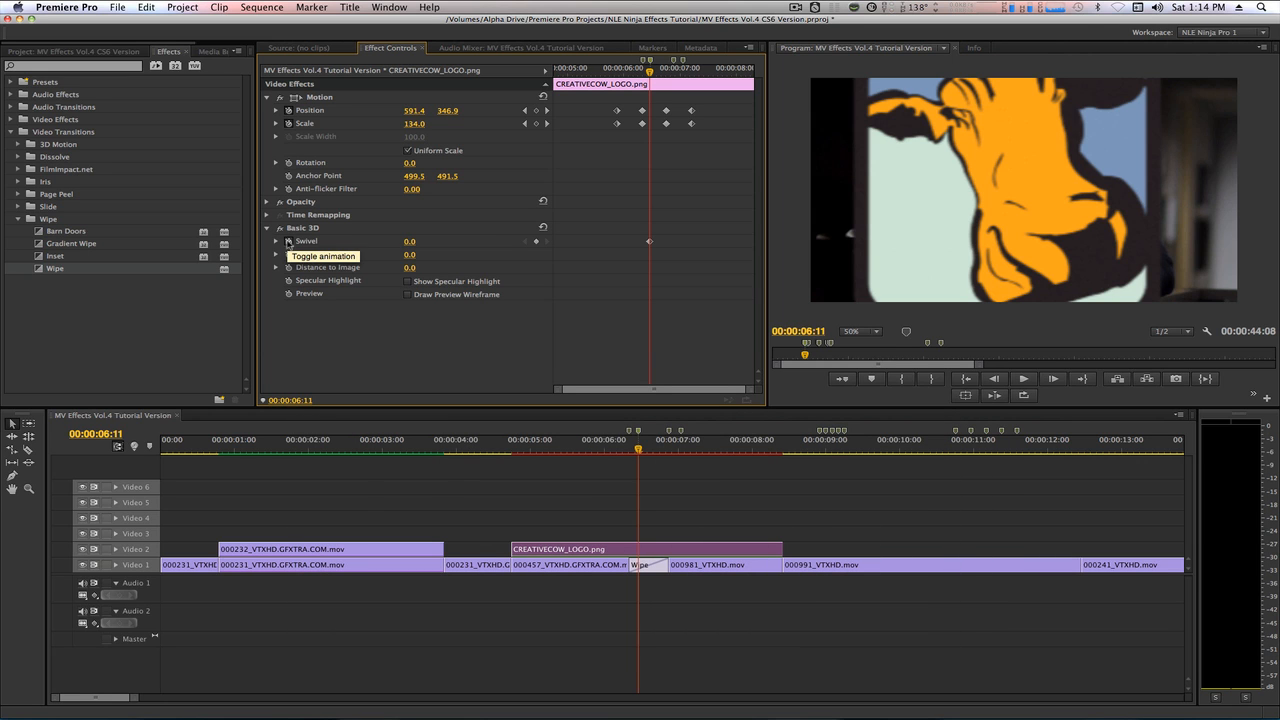
Set the logo's Basic 3D Swivel to 360 degrees at the 00:00:07:01 marker.
{"action": "key", "text": "space"}
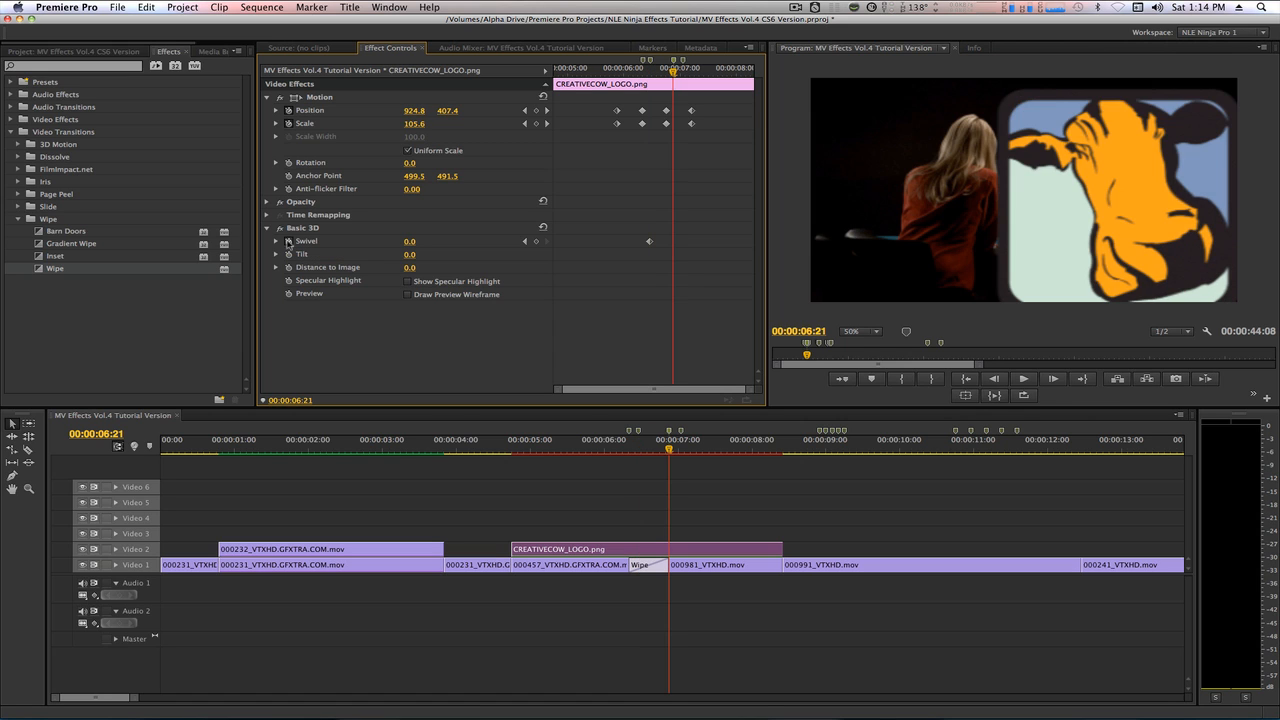
{"action": "key", "text": "space"}
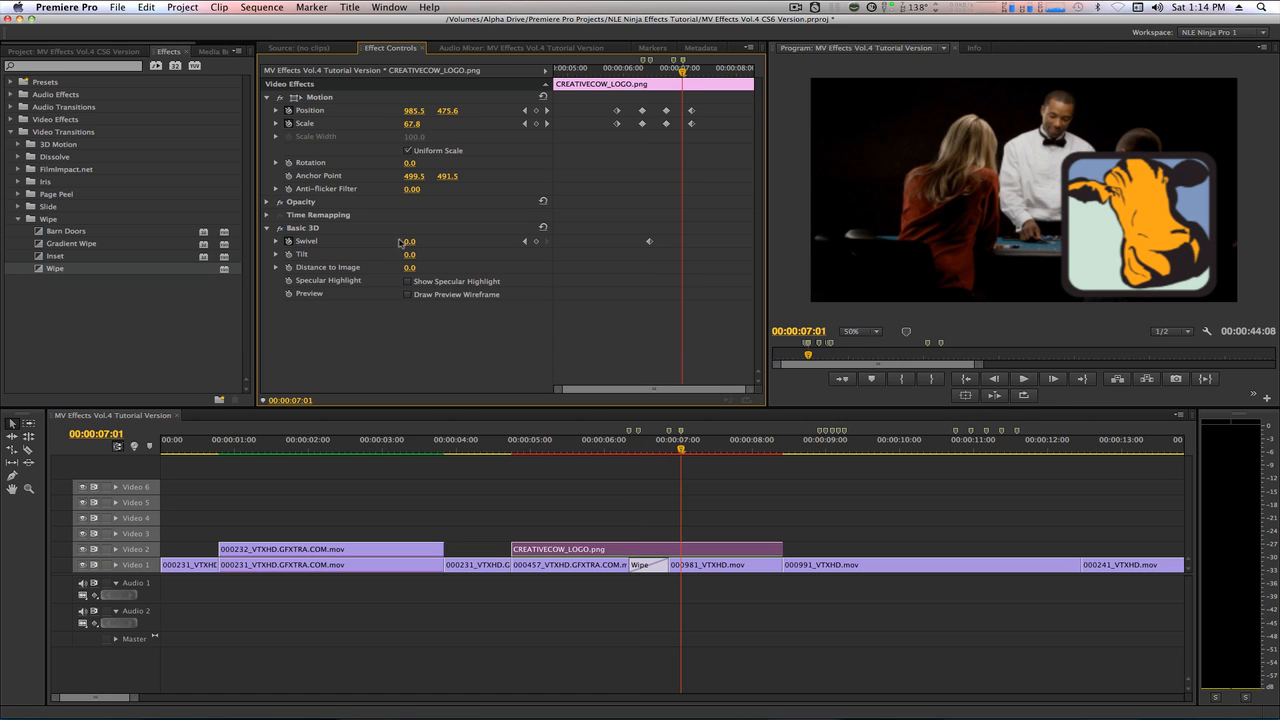
{"action": "left_click", "coordinate": [409, 243]}
{"action": "type", "text": "360"}
{"action": "key", "text": "Return"}
Change the interpolation of both logo Swivel keyframes to Bezier.
{"action": "left_click_drag", "start_coordinate": [637, 228], "coordinate": [703, 256]}
{"action": "right_click", "coordinate": [682, 242]}
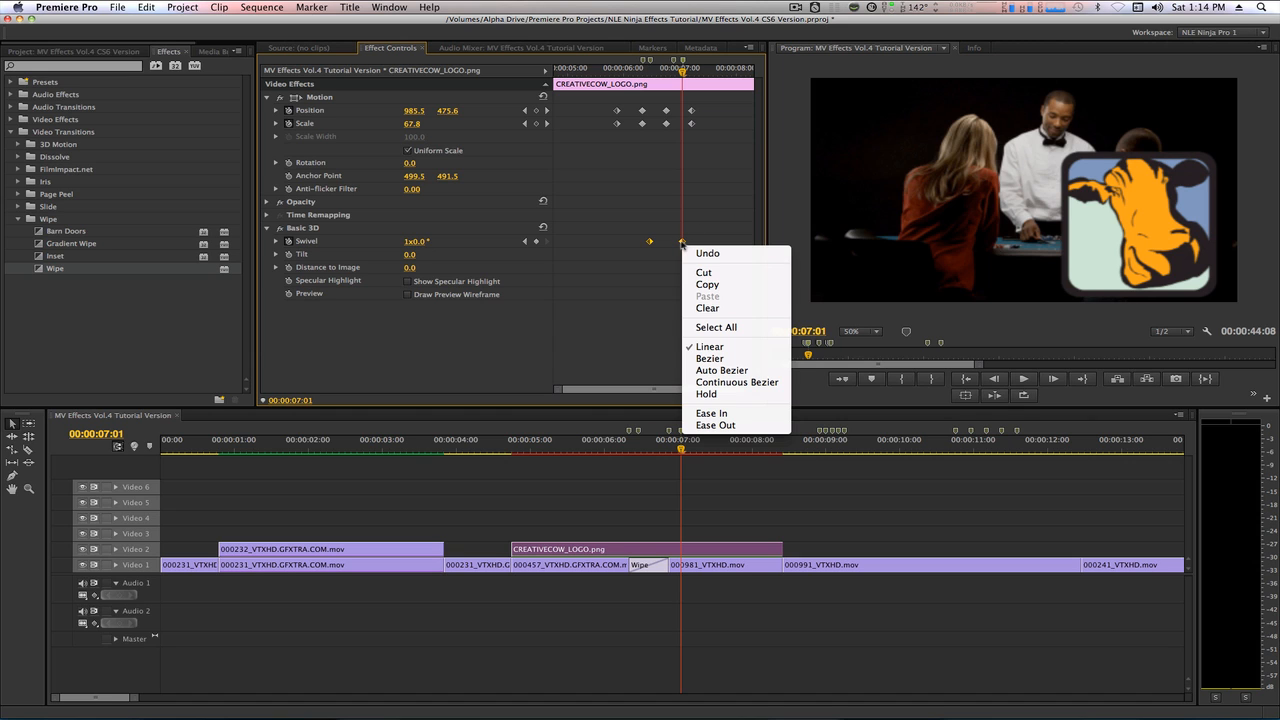
{"action": "left_click", "coordinate": [709, 359]}
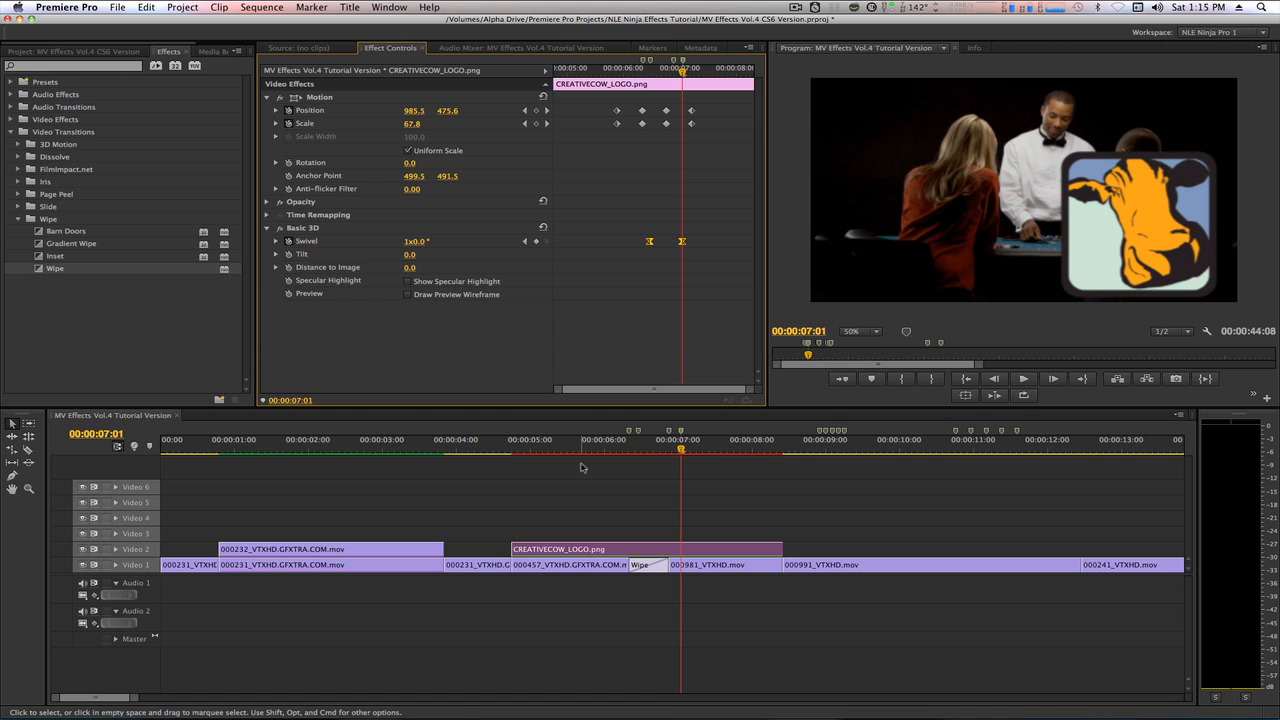
Mark the CREATIVECOW_LOGO.png clip's range, render it and play back the logo animation.
{"action": "key", "text": "shift"}
{"action": "key", "text": "x"}
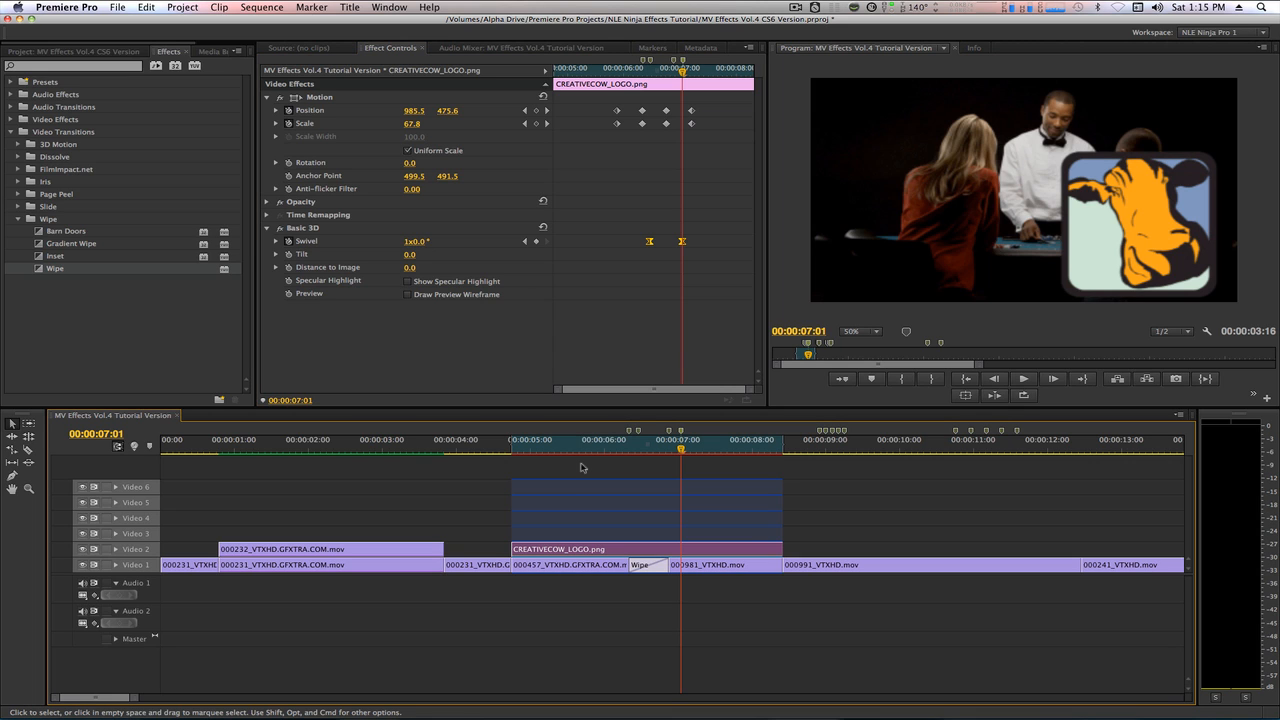
{"action": "key", "text": "Return"}
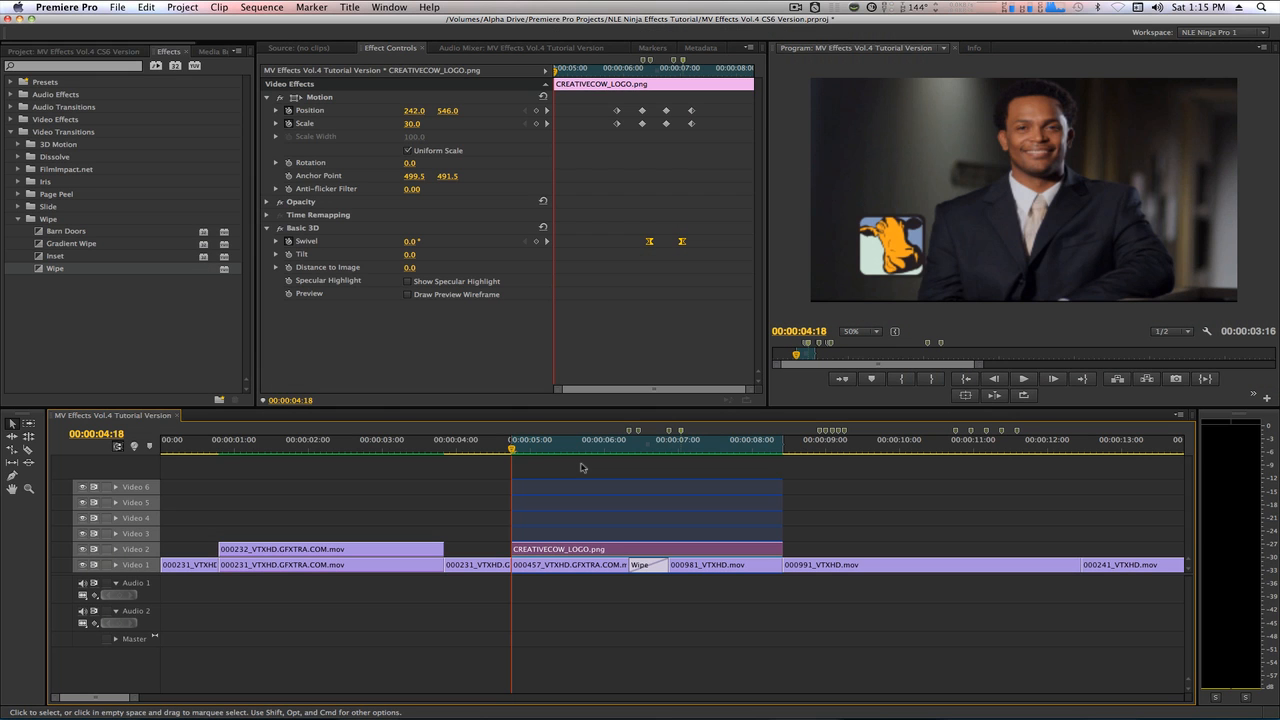
{"action": "key", "text": "space"}
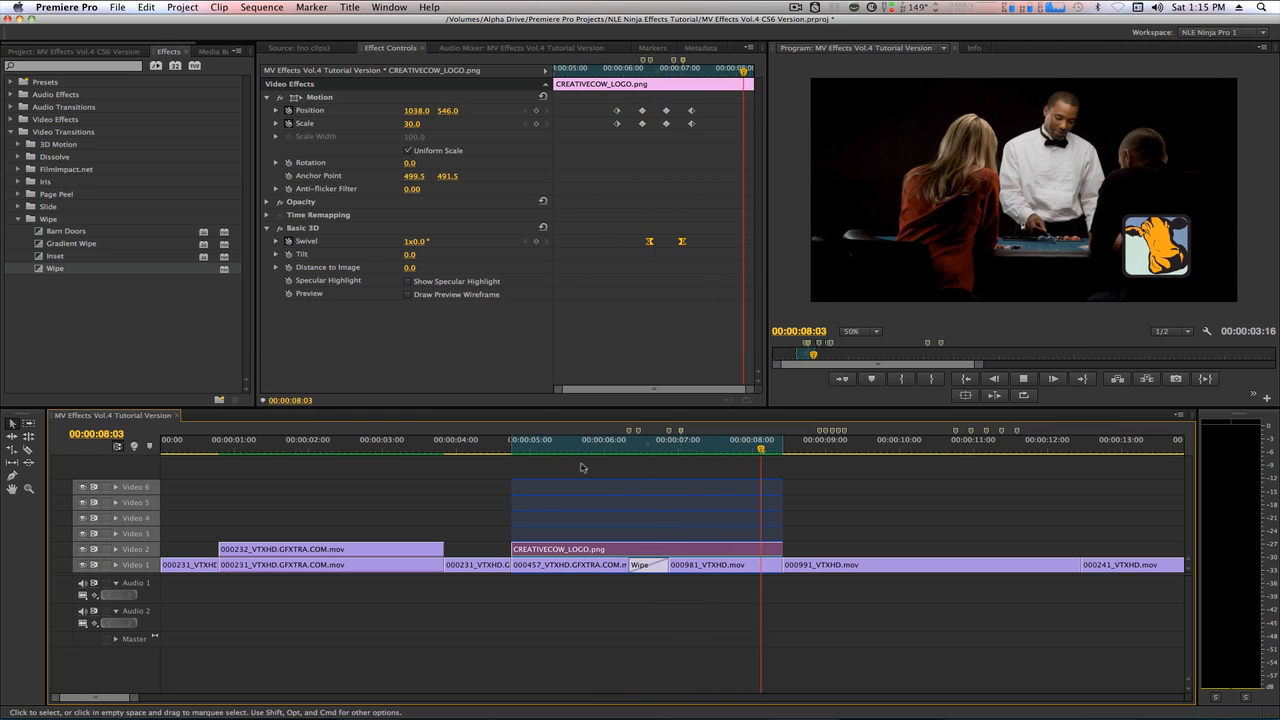
{"action": "key", "text": "space"}
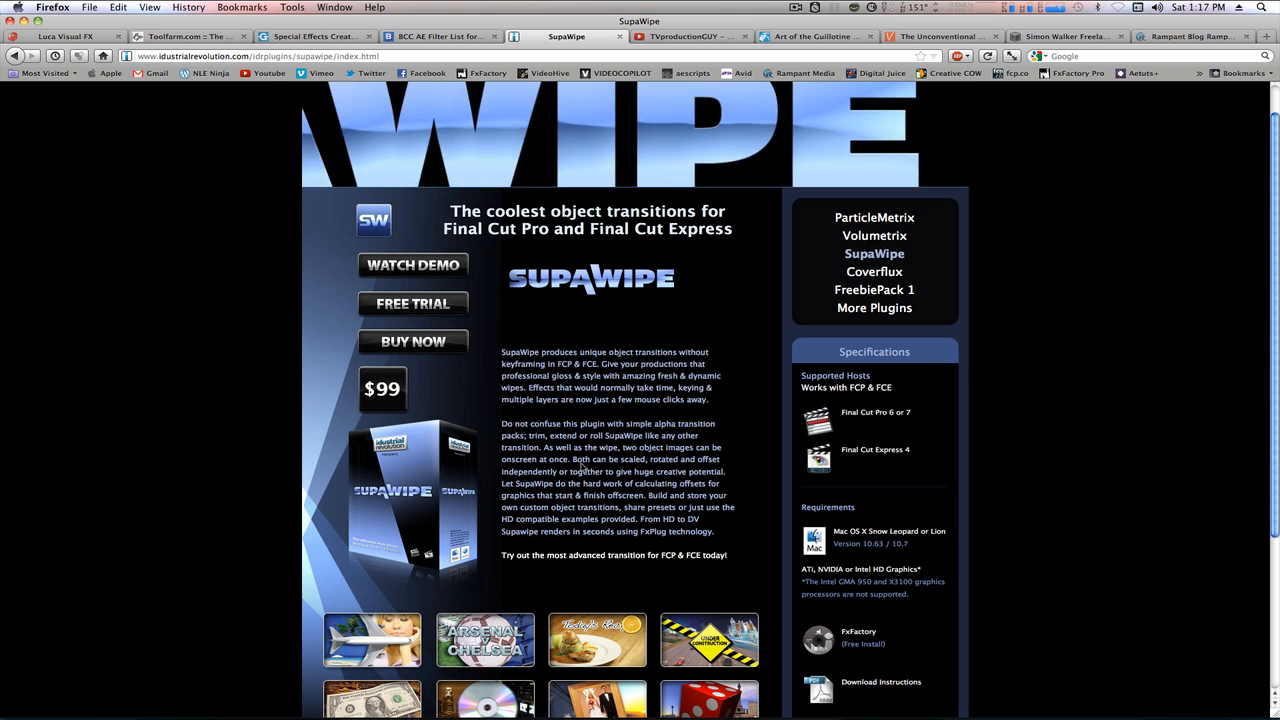
Switch back to Premiere Pro and duplicate the Video 1 clip 000991_VTXHD.mov onto Video 2 through Video 6.
{"action": "key", "text": "super+Tab"}
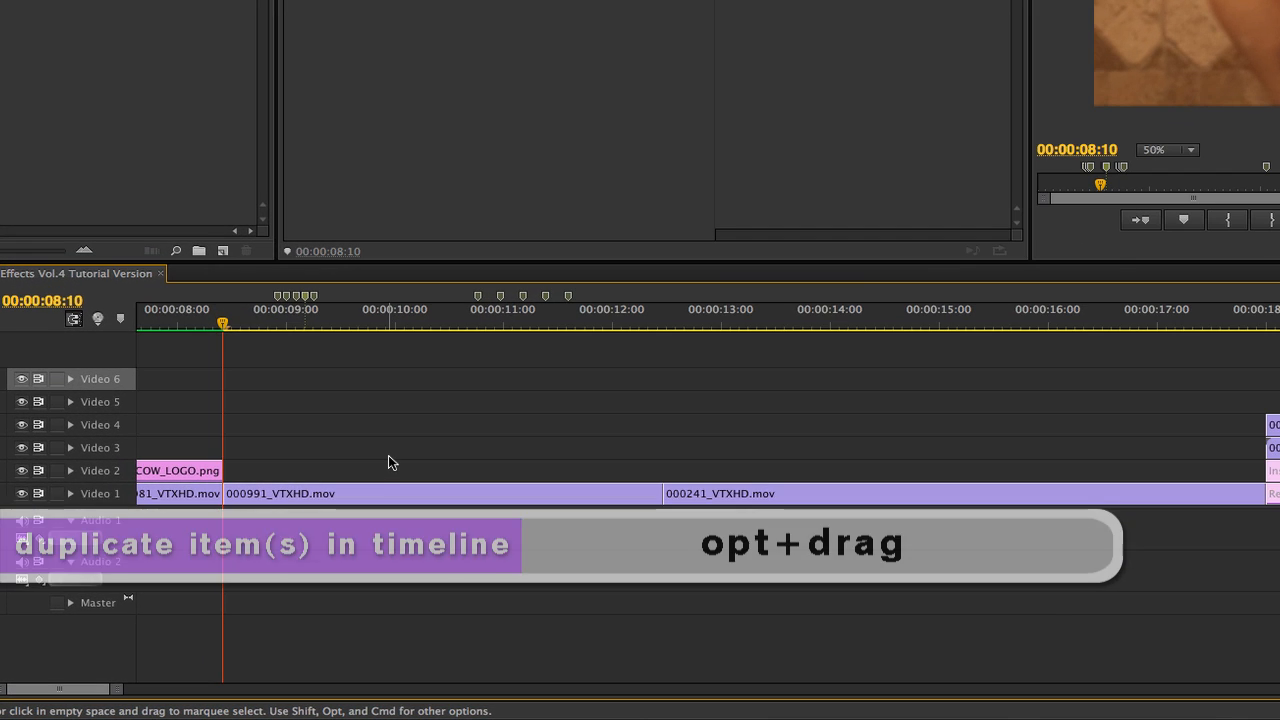
{"action": "left_click", "coordinate": [333, 560], "text": "alt"}
{"action": "left_click_drag", "start_coordinate": [392, 483], "coordinate": [386, 403]}
{"action": "left_click", "coordinate": [328, 541]}
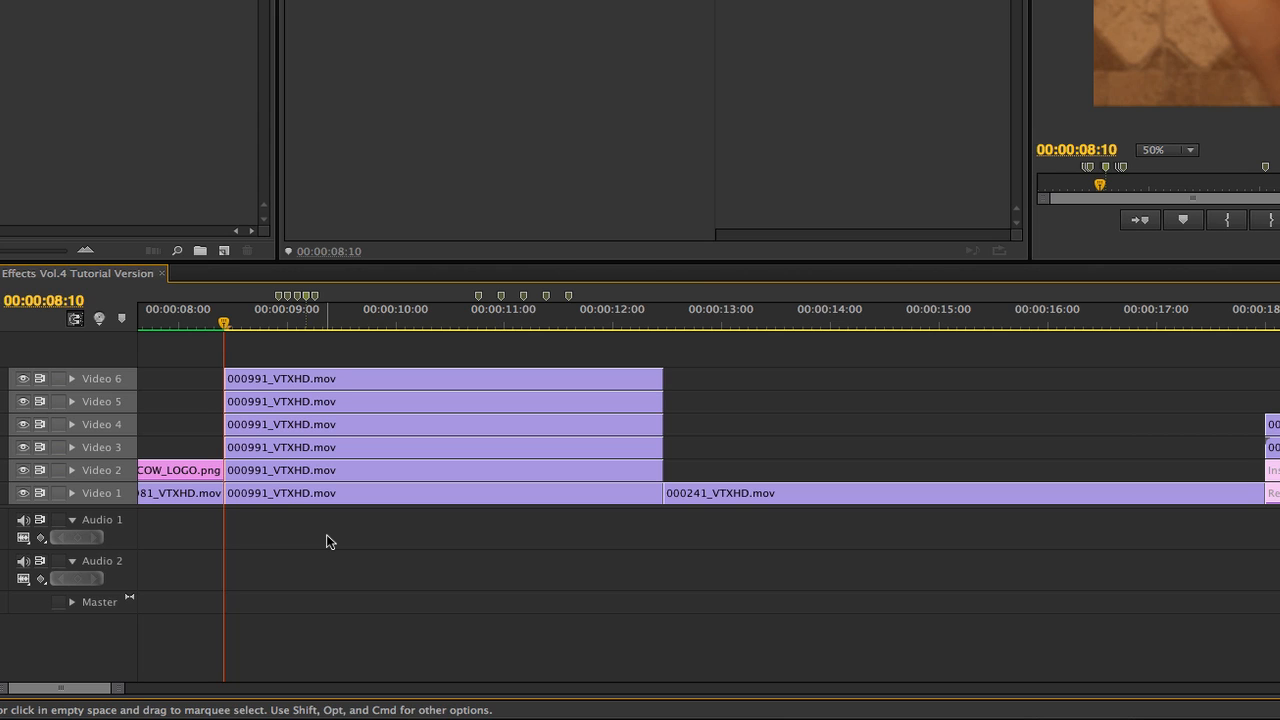
Trim the start of the 000991_VTXHD.mov copies on Video 2 through Video 6 to 00:00:08:20, keeping Video 1 untargeted.
{"action": "key", "text": "shift+Right"}
{"action": "key", "text": "shift+Right"}
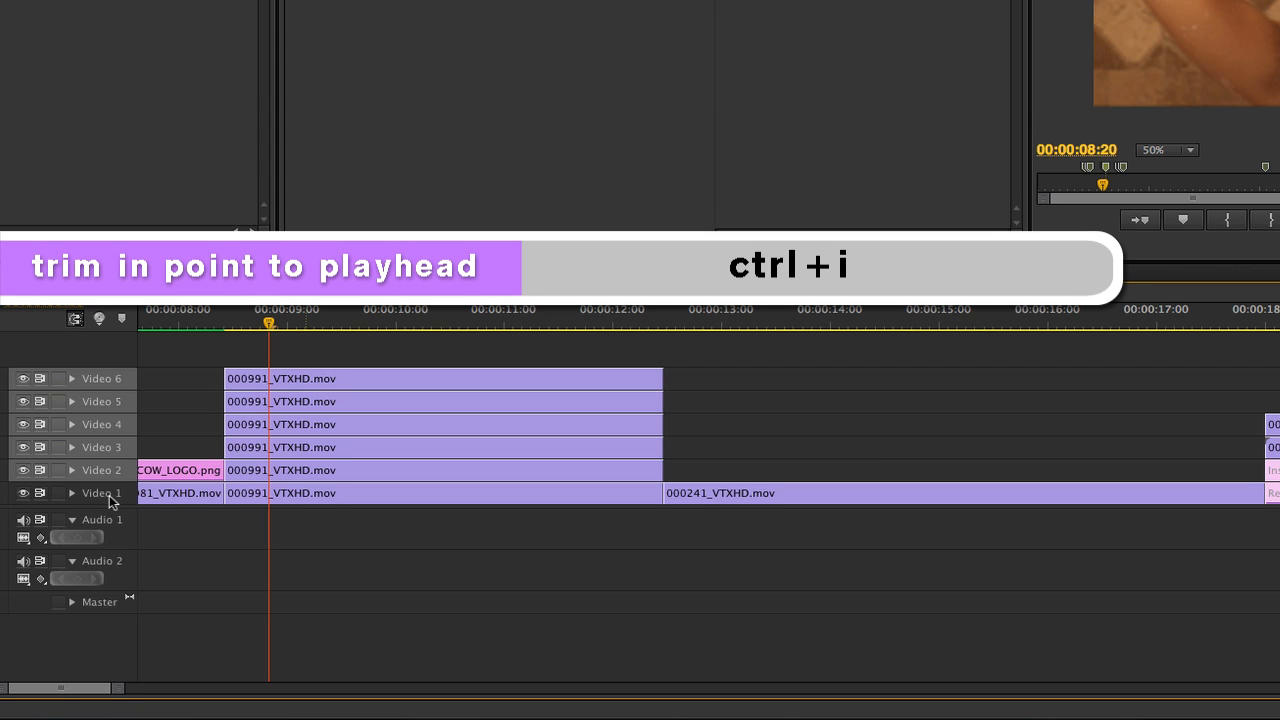
{"action": "key", "text": "ctrl+i"}
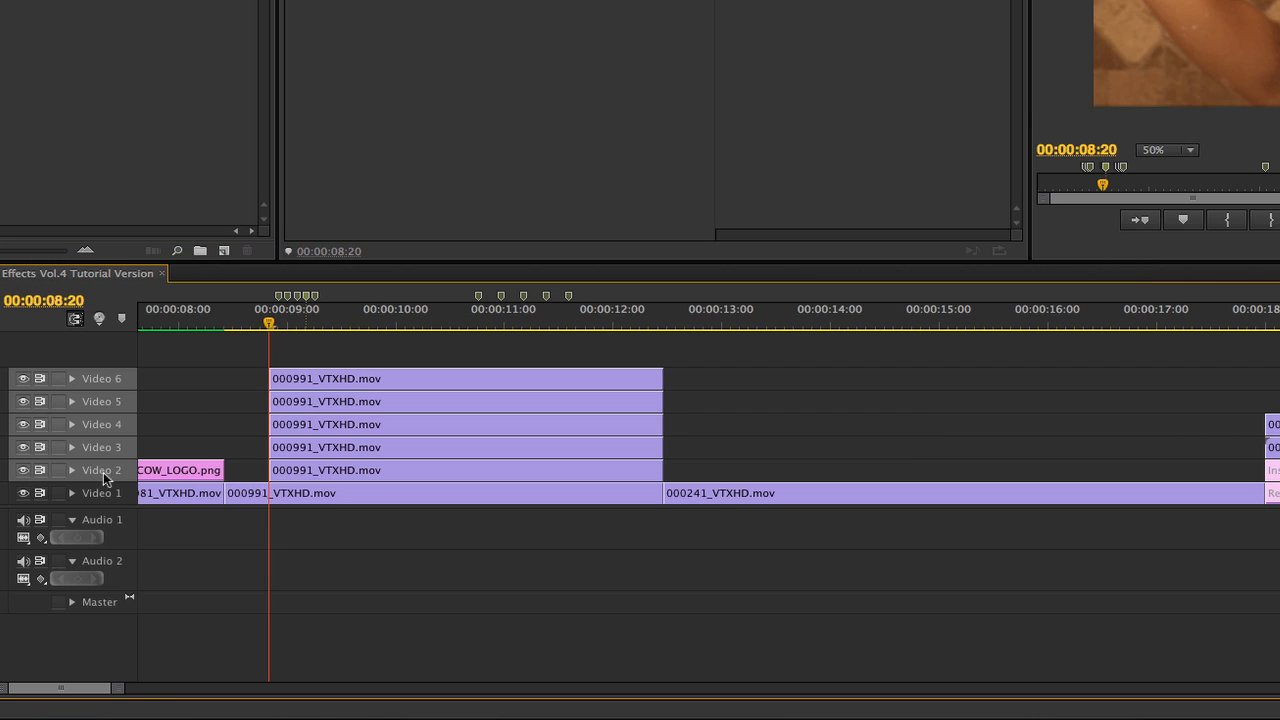
Untarget Video 2 and trim the start of the copies on Video 3 through Video 6 to 00:00:08:21.
{"action": "left_click", "coordinate": [105, 474], "text": "shift"}
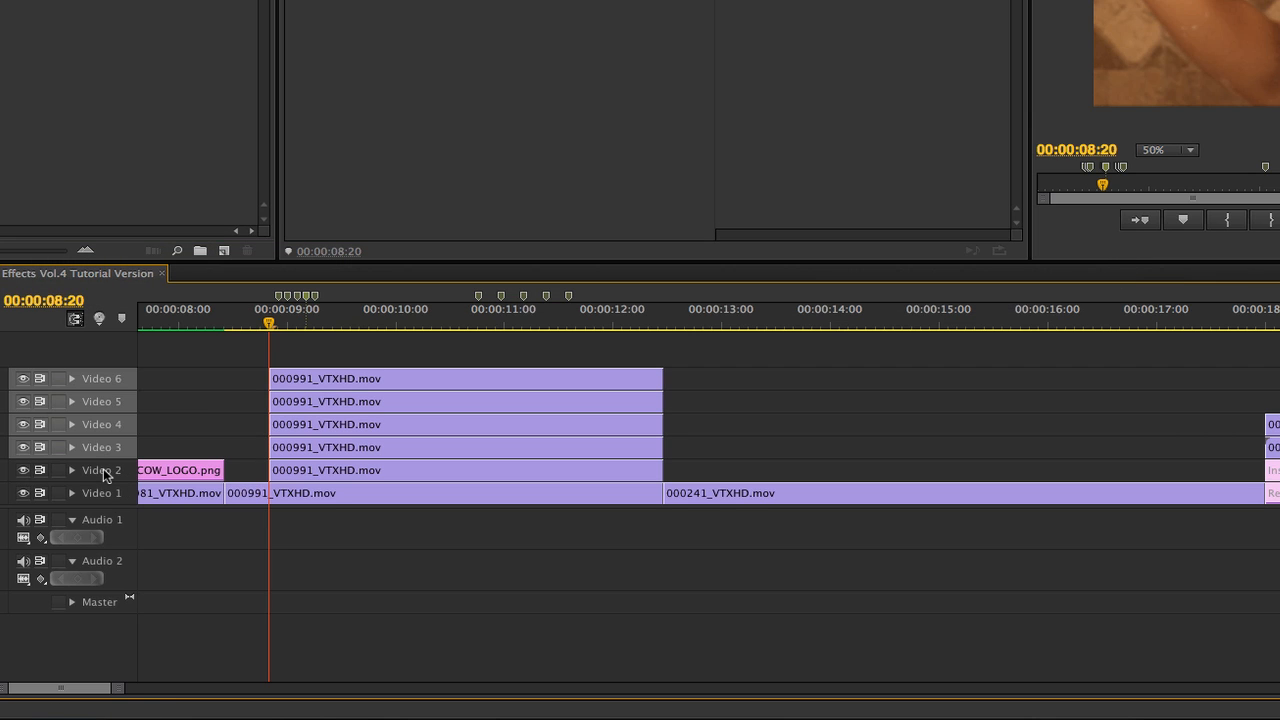
{"action": "key", "text": "Right"}
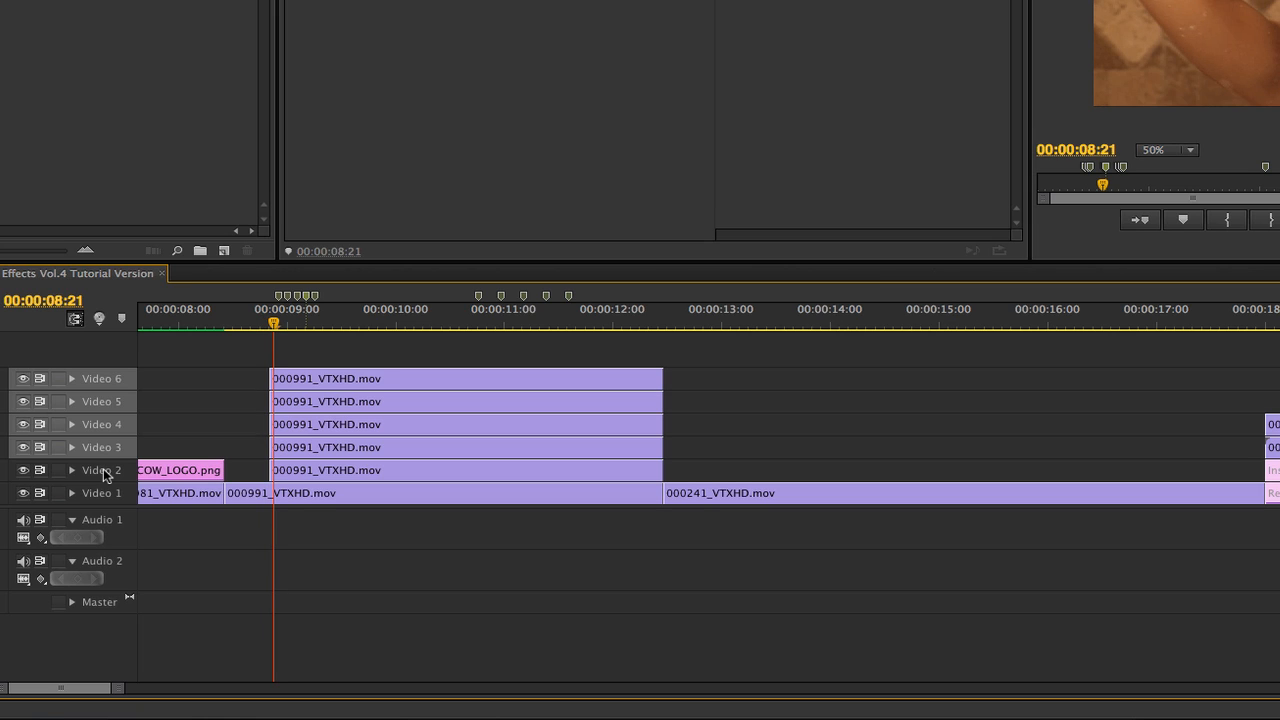
{"action": "key", "text": "shift+q"}
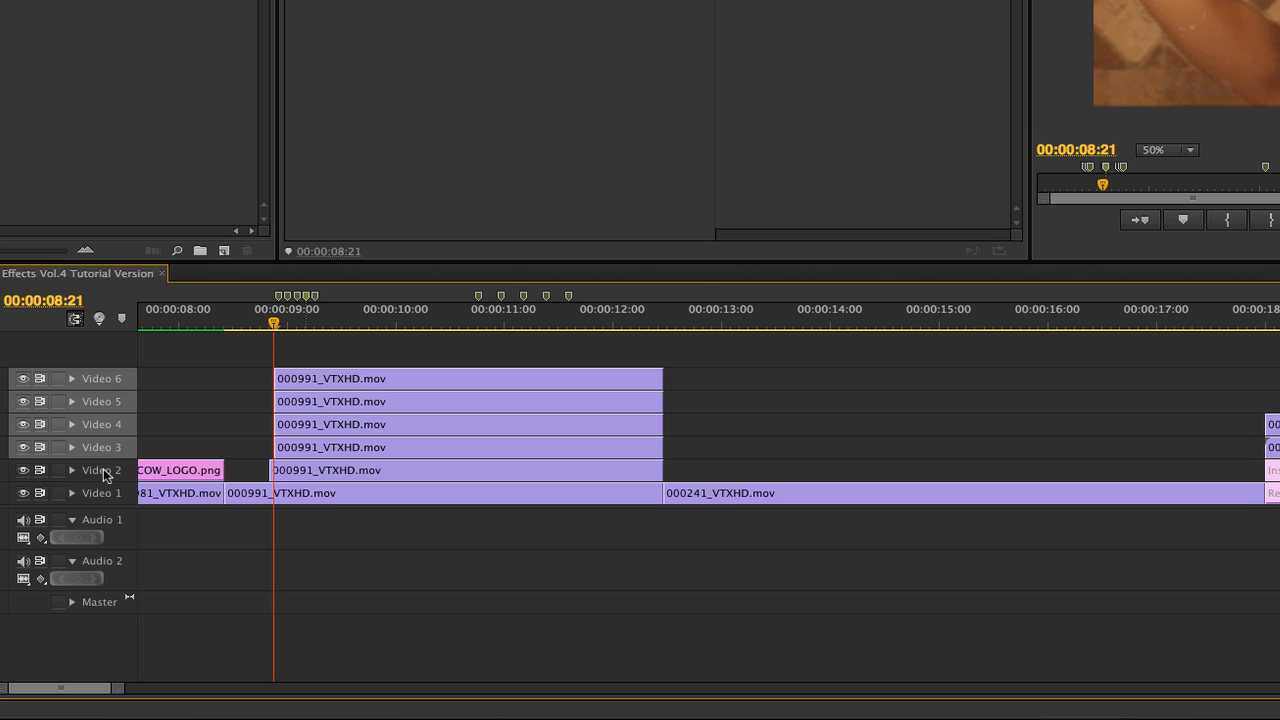
Stagger the starts of the copies on Video 4, 5 and 6 so each begins two frames after the track below, ending with 00:00:09:03 on Video 6.
{"action": "key", "text": "Right"}
{"action": "key", "text": "Right"}
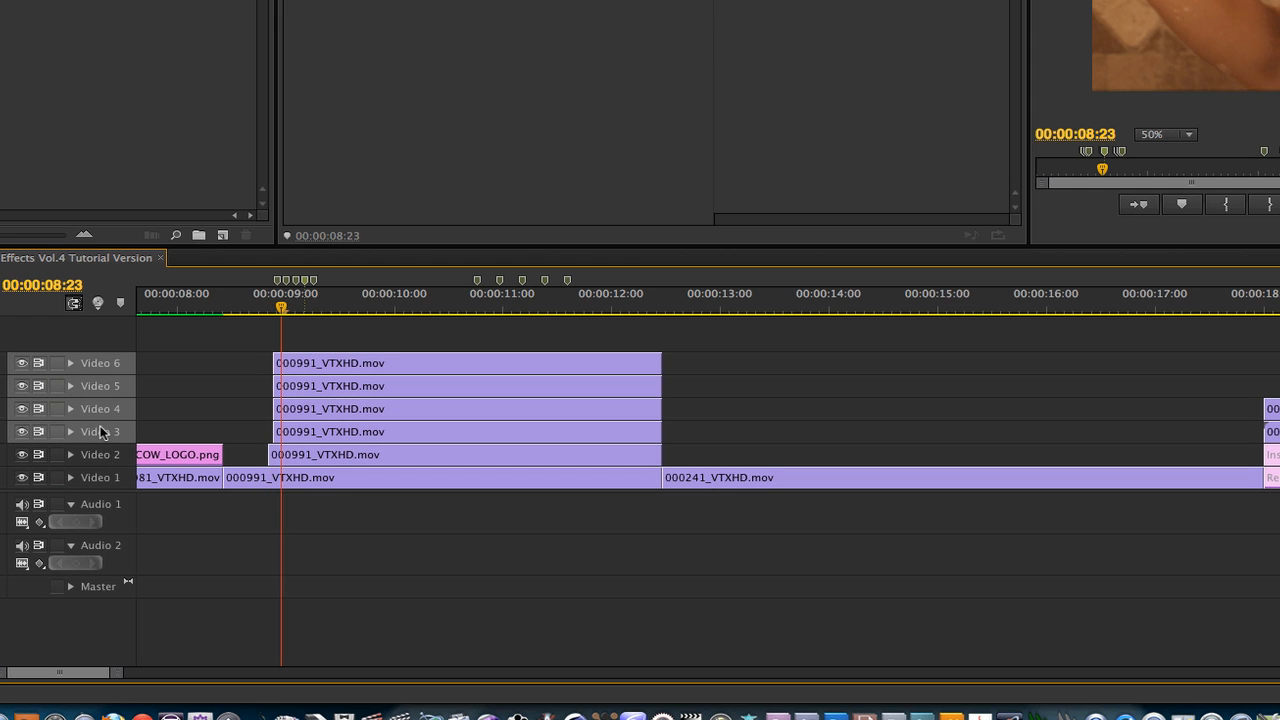
{"action": "left_click", "coordinate": [100, 443]}
{"action": "key", "text": "shift+q"}
{"action": "key", "text": "Right"}
{"action": "key", "text": "Right"}
{"action": "left_click", "coordinate": [98, 410]}
{"action": "key", "text": "shift+q"}
{"action": "key", "text": "Right"}
{"action": "key", "text": "Right"}
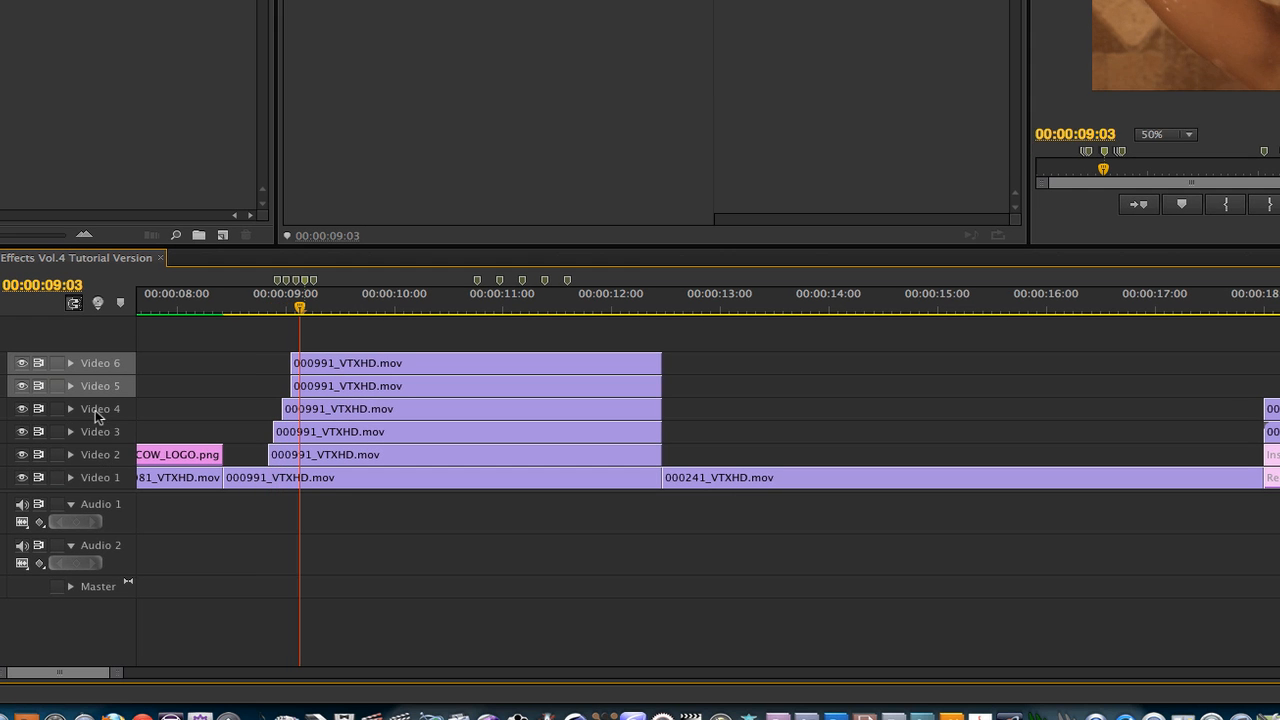
{"action": "left_click", "coordinate": [98, 394]}
{"action": "key", "text": "shift+q"}
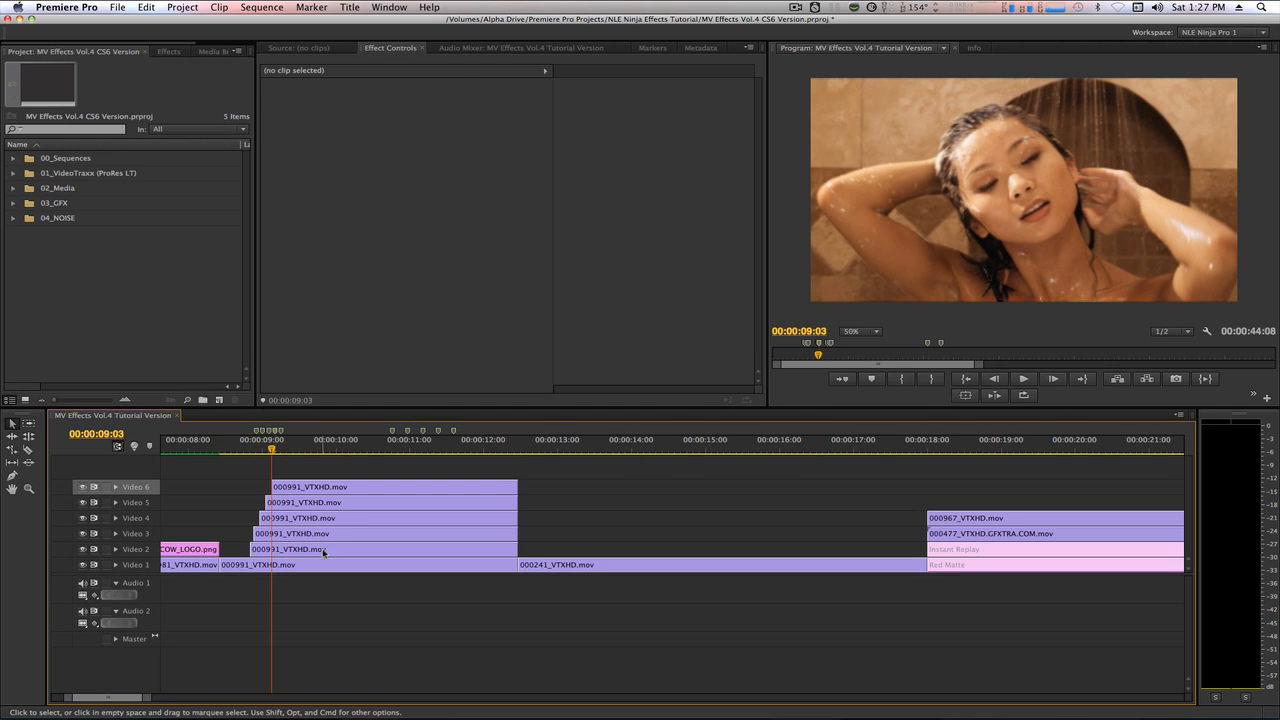
Set the Scale of the 000991_VTXHD.mov copy on Video 2 to 90.
{"action": "left_click", "coordinate": [323, 552]}
{"action": "left_click", "coordinate": [267, 98]}
{"action": "left_click", "coordinate": [414, 124]}
{"action": "type", "text": "9"}
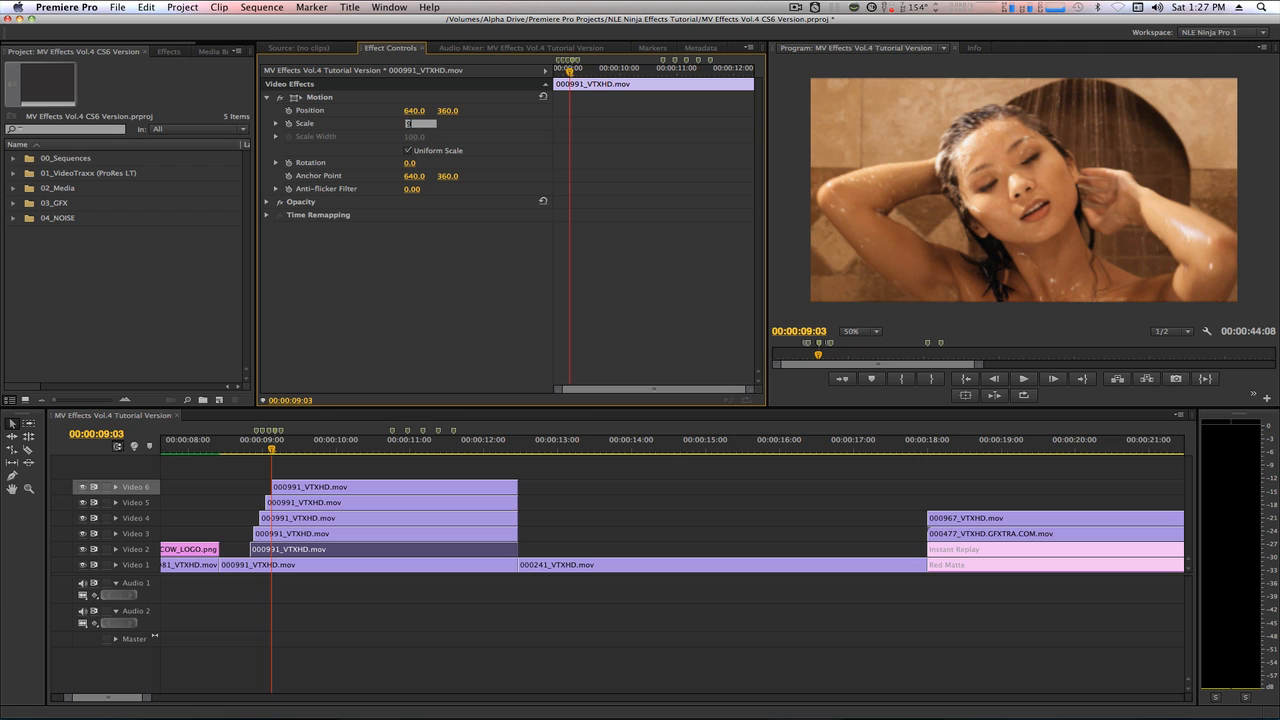
{"action": "type", "text": "0"}
{"action": "key", "text": "Return"}
Set the Scale of the 000991_VTXHD.mov copy on Video 3 to 72.
{"action": "left_click", "coordinate": [356, 533]}
{"action": "left_click", "coordinate": [266, 99]}
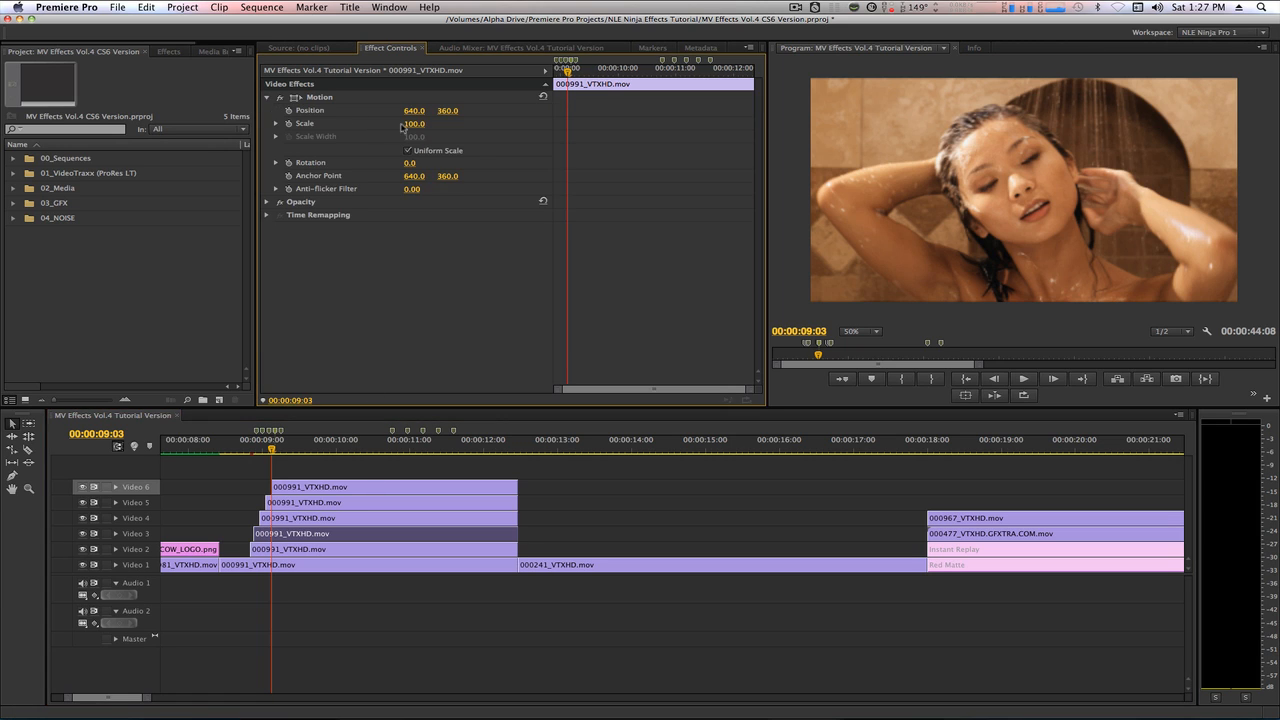
{"action": "left_click", "coordinate": [409, 124]}
{"action": "type", "text": "72"}
{"action": "key", "text": "Return"}
Set the Scale of the 000991_VTXHD.mov copy on Video 4 to 54.
{"action": "left_click", "coordinate": [357, 520]}
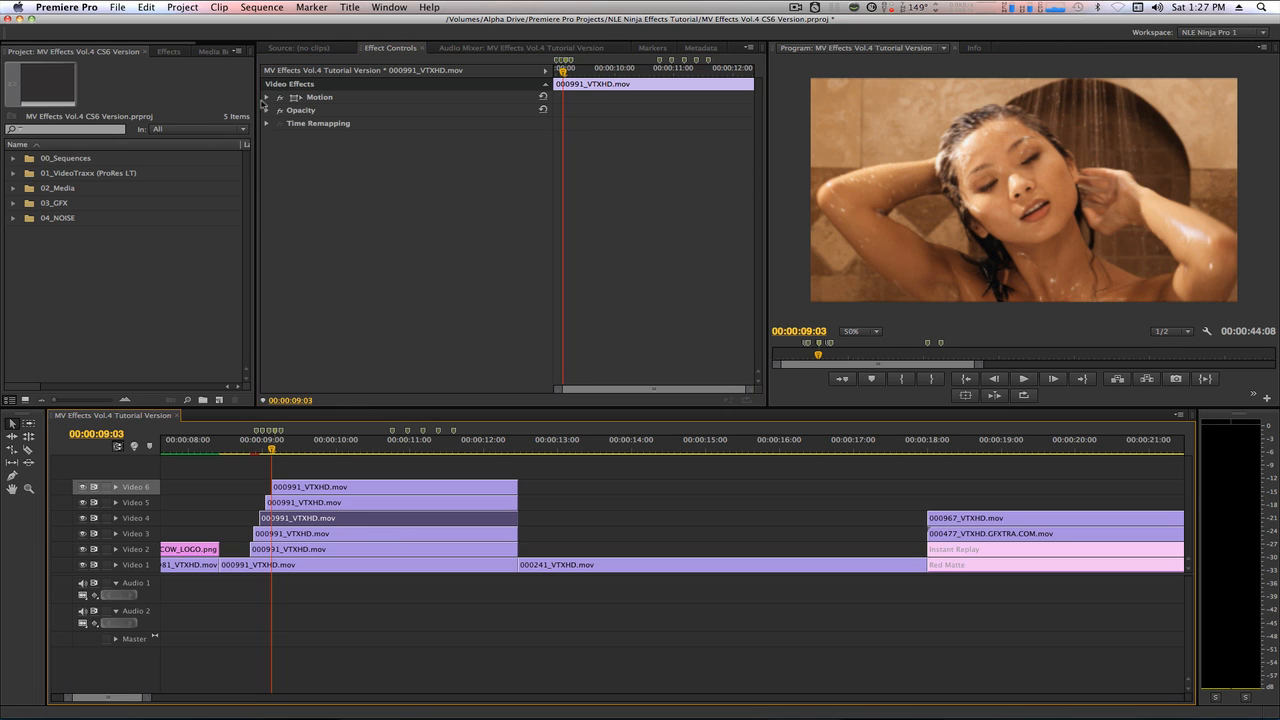
{"action": "left_click", "coordinate": [414, 123]}
{"action": "type", "text": "54"}
{"action": "key", "text": "Return"}
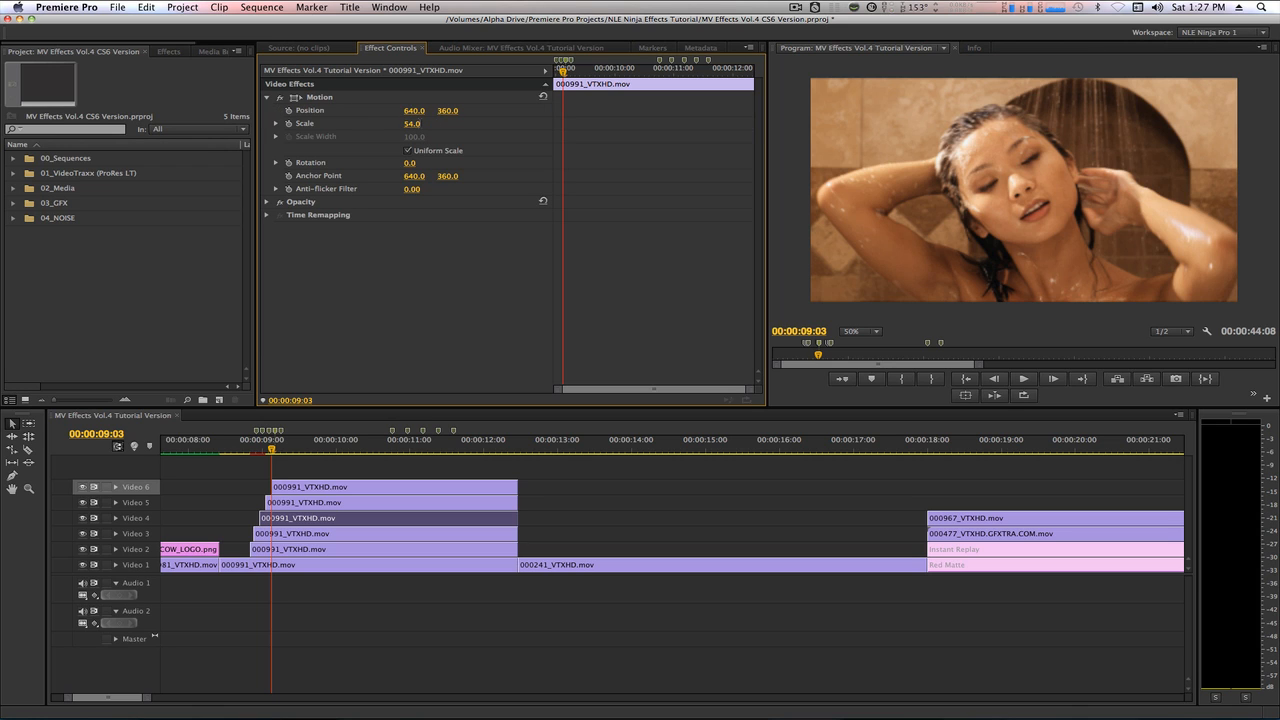
Set the Scale of the 000991_VTXHD.mov copy on Video 5 to 36.
{"action": "left_click", "coordinate": [376, 504]}
{"action": "left_click", "coordinate": [267, 97]}
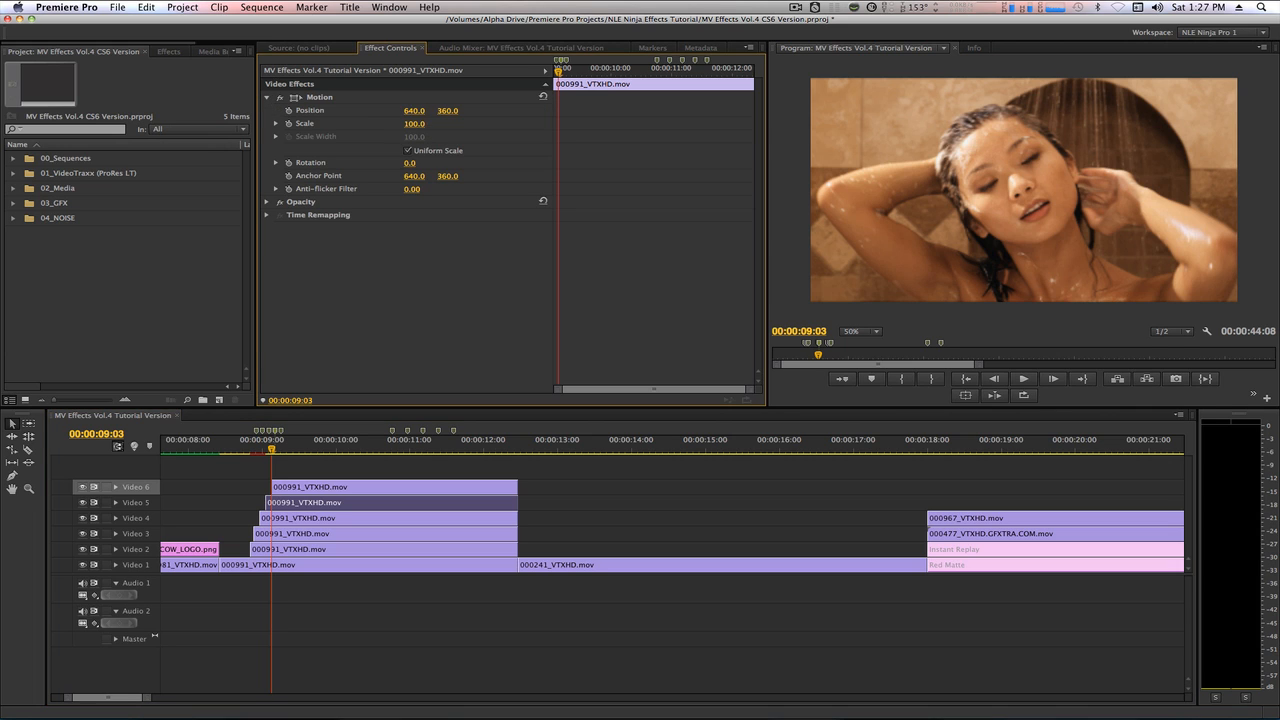
{"action": "left_click", "coordinate": [414, 124]}
{"action": "type", "text": "36"}
{"action": "key", "text": "Return"}
Set the Scale of the 000991_VTXHD.mov copy on Video 6 to 18.
{"action": "left_click", "coordinate": [341, 486]}
{"action": "left_click", "coordinate": [267, 97]}
{"action": "left_click", "coordinate": [414, 124]}
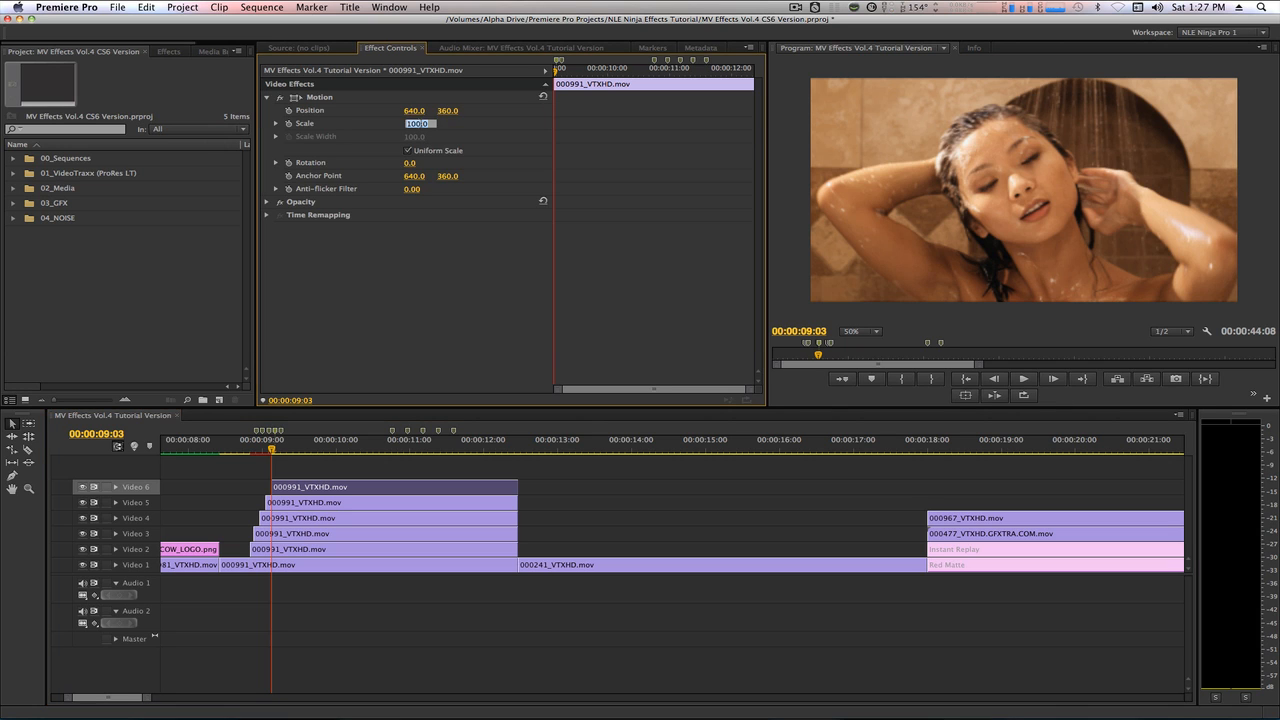
{"action": "type", "text": "18"}
{"action": "key", "text": "Return"}
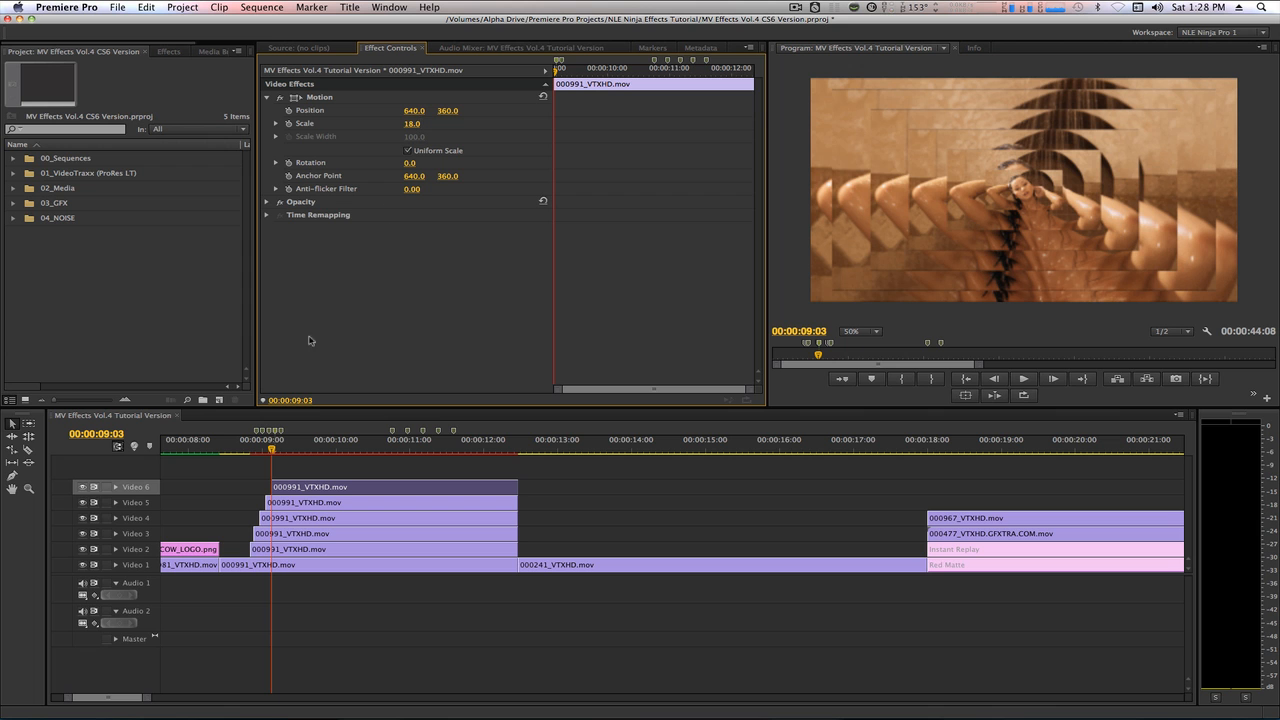
Trim the ends of the copies on Video 2 through Video 6 to 00:00:11:16, 18 frames before the clip's last frame.
{"action": "left_click_drag", "start_coordinate": [272, 451], "coordinate": [243, 474]}
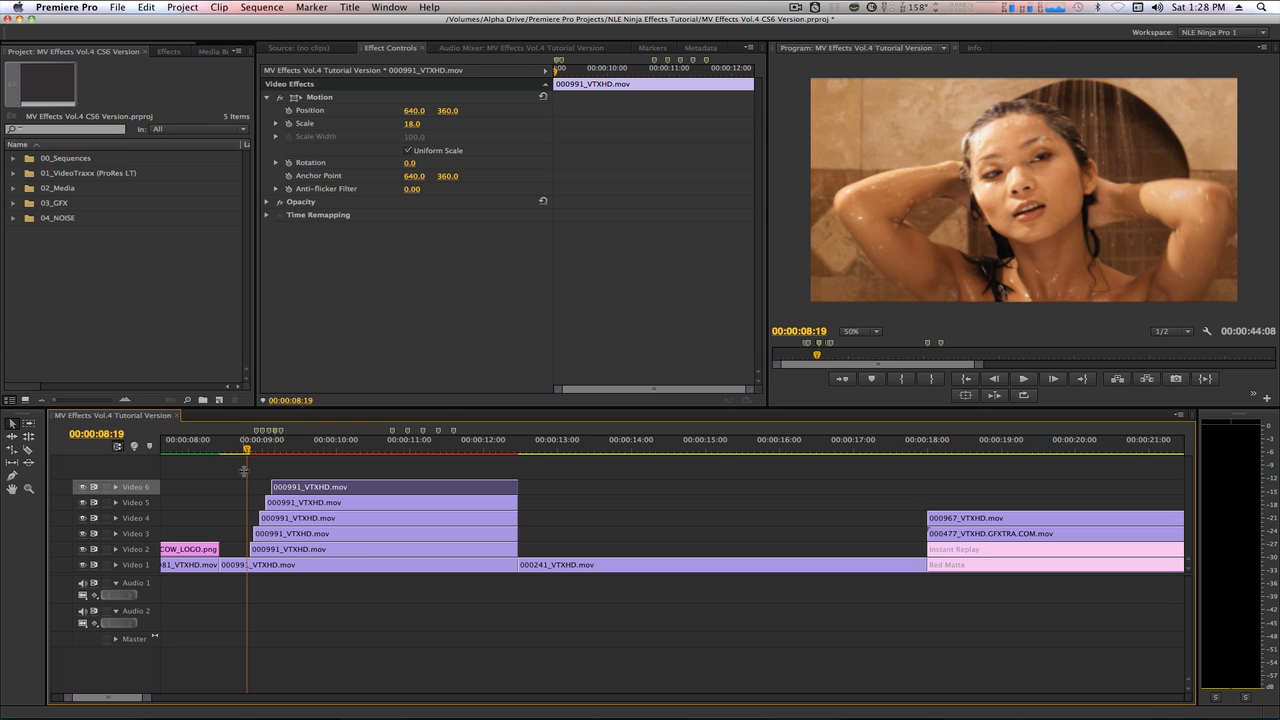
{"action": "key", "text": "Down"}
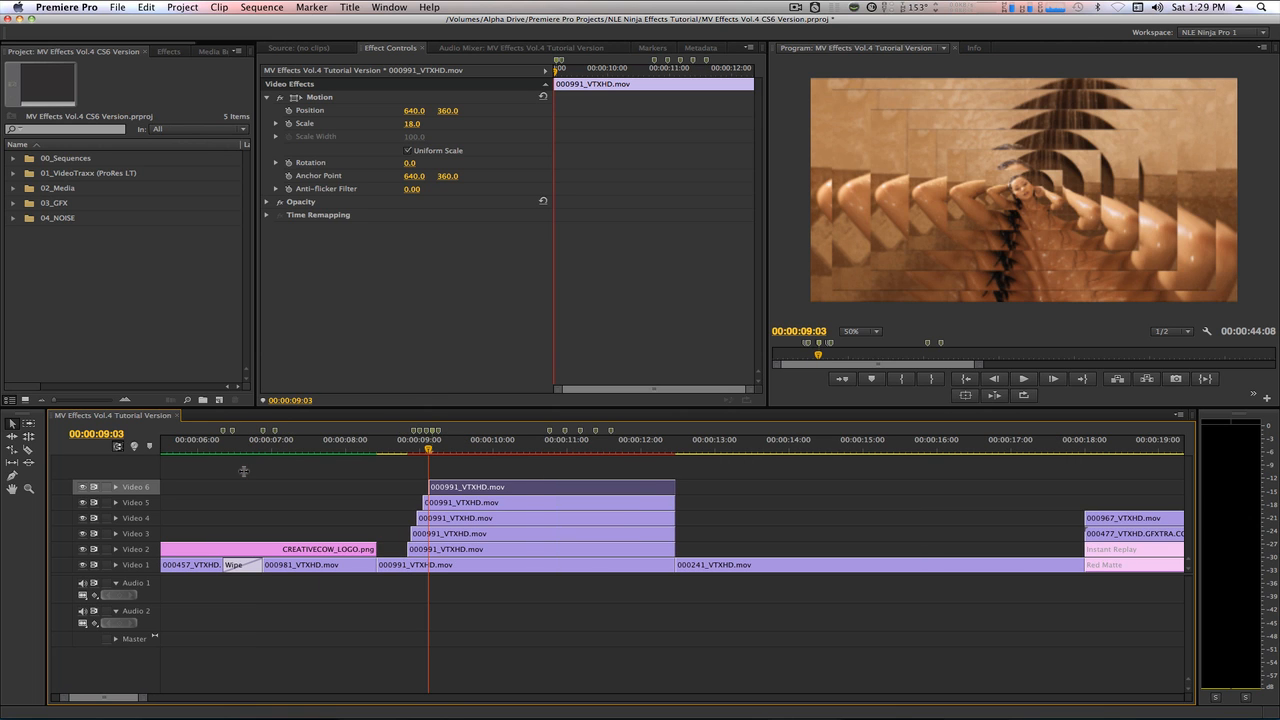
{"action": "key", "text": "Down"}
{"action": "key", "text": "Left"}
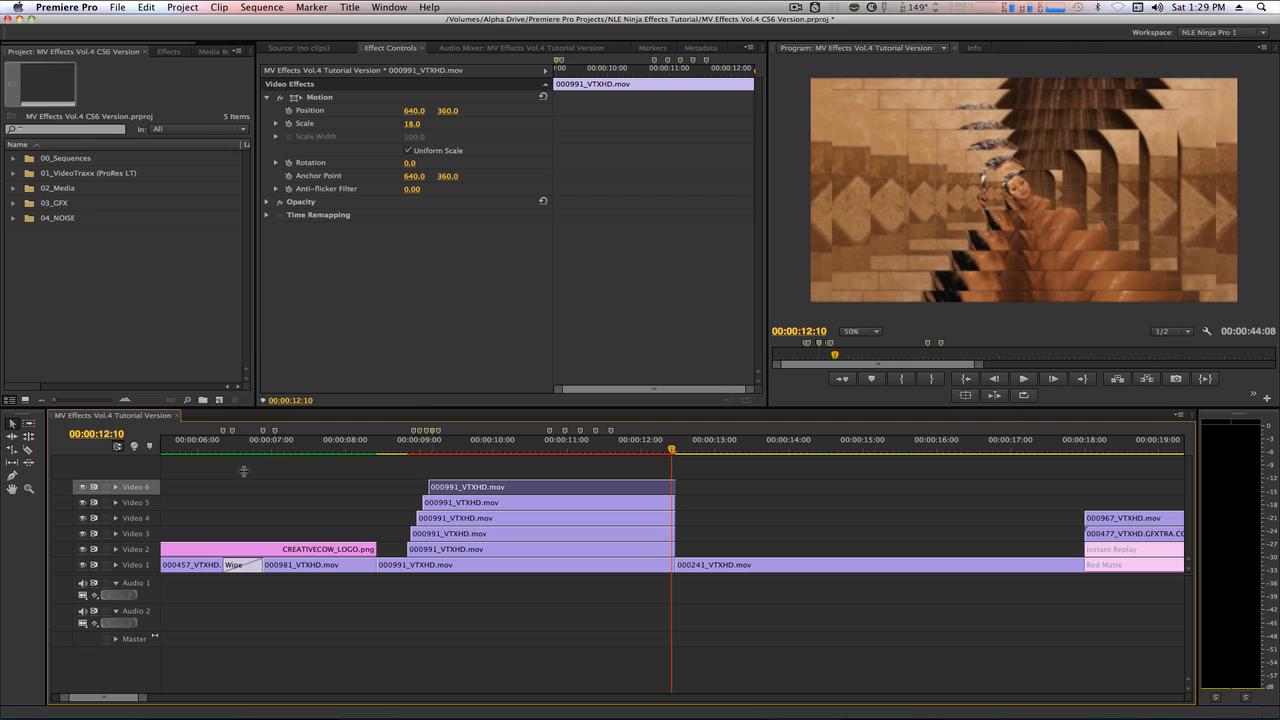
{"action": "left_click", "coordinate": [108, 434]}
{"action": "type", "text": "-18"}
{"action": "key", "text": "Return"}
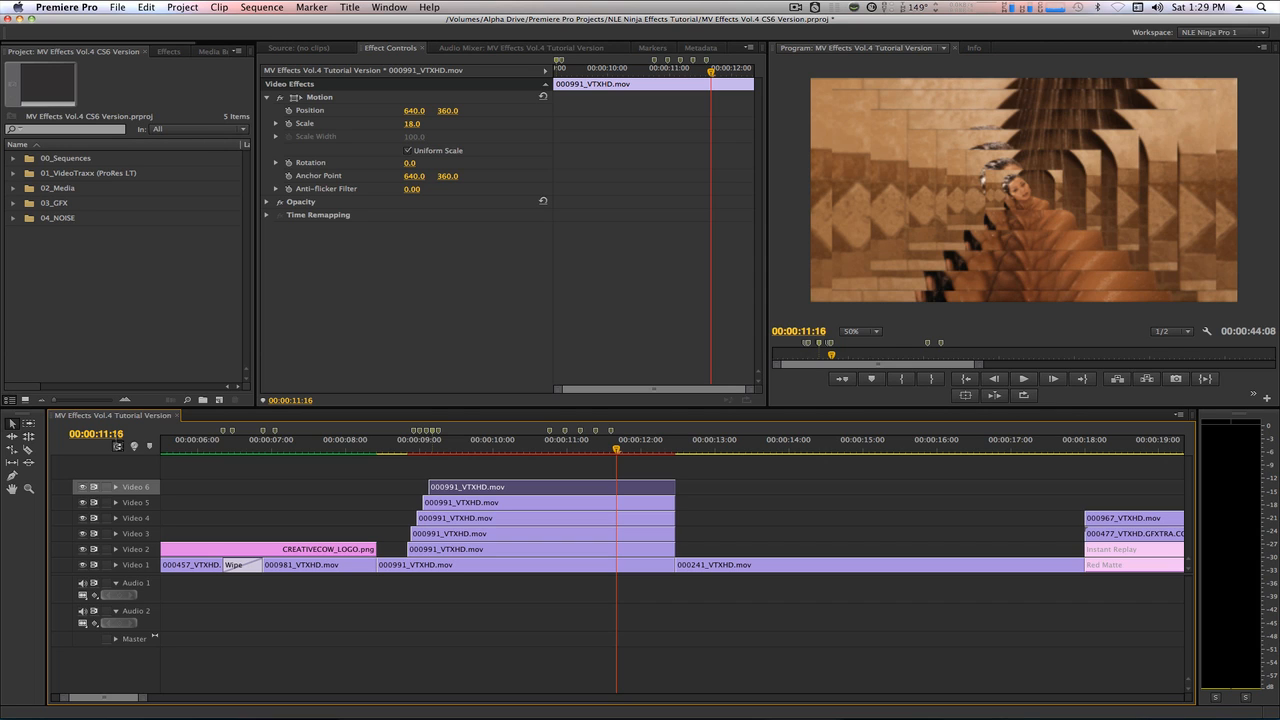
{"action": "key", "text": "super+0"}
{"action": "left_click", "coordinate": [129, 568]}
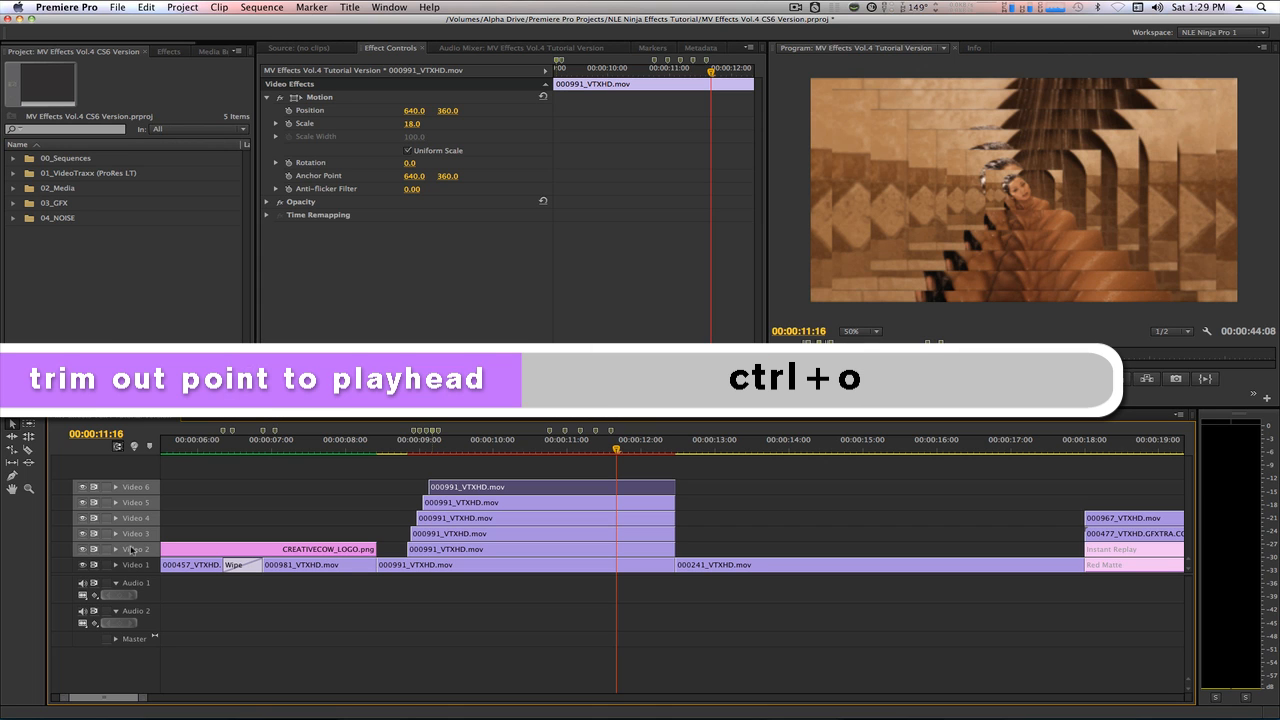
{"action": "key", "text": "ctrl+o"}
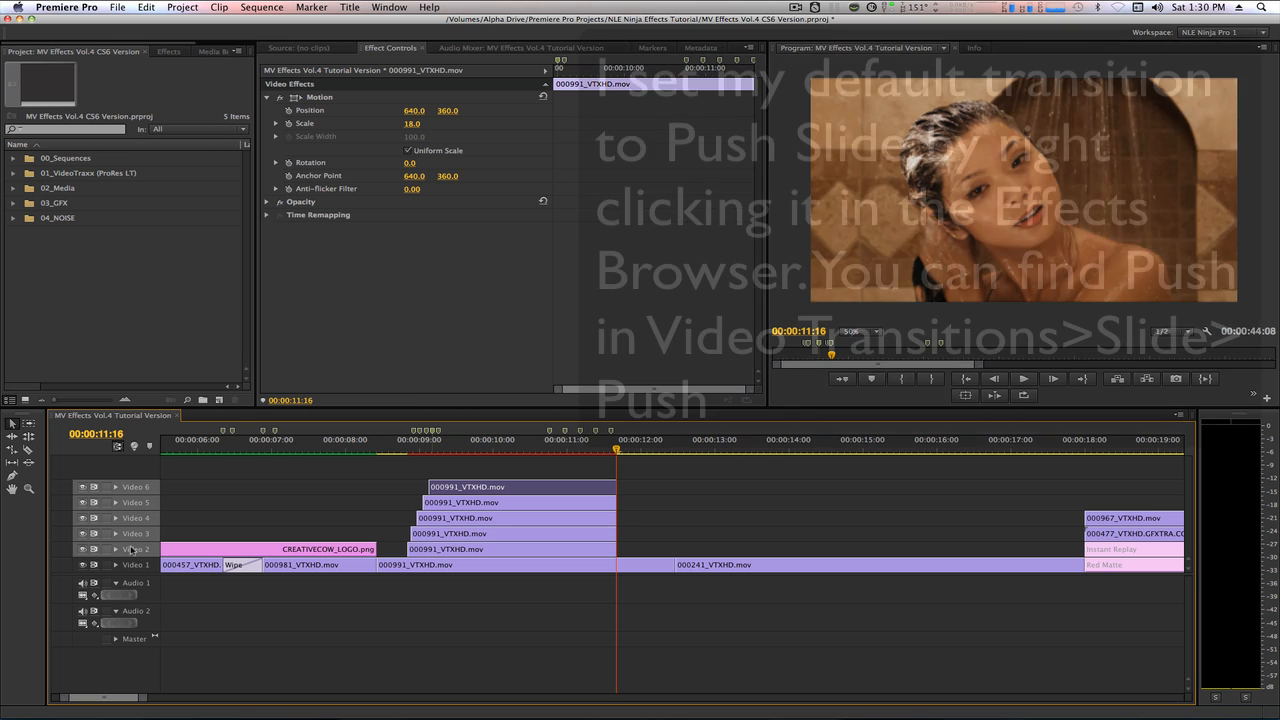
Apply the default Push transition to the ends of the copies on Video 2 through Video 6, with a 14-frame duration on Video 6.
{"action": "left_click_drag", "start_coordinate": [624, 482], "coordinate": [614, 548]}
{"action": "key", "text": "super+d"}
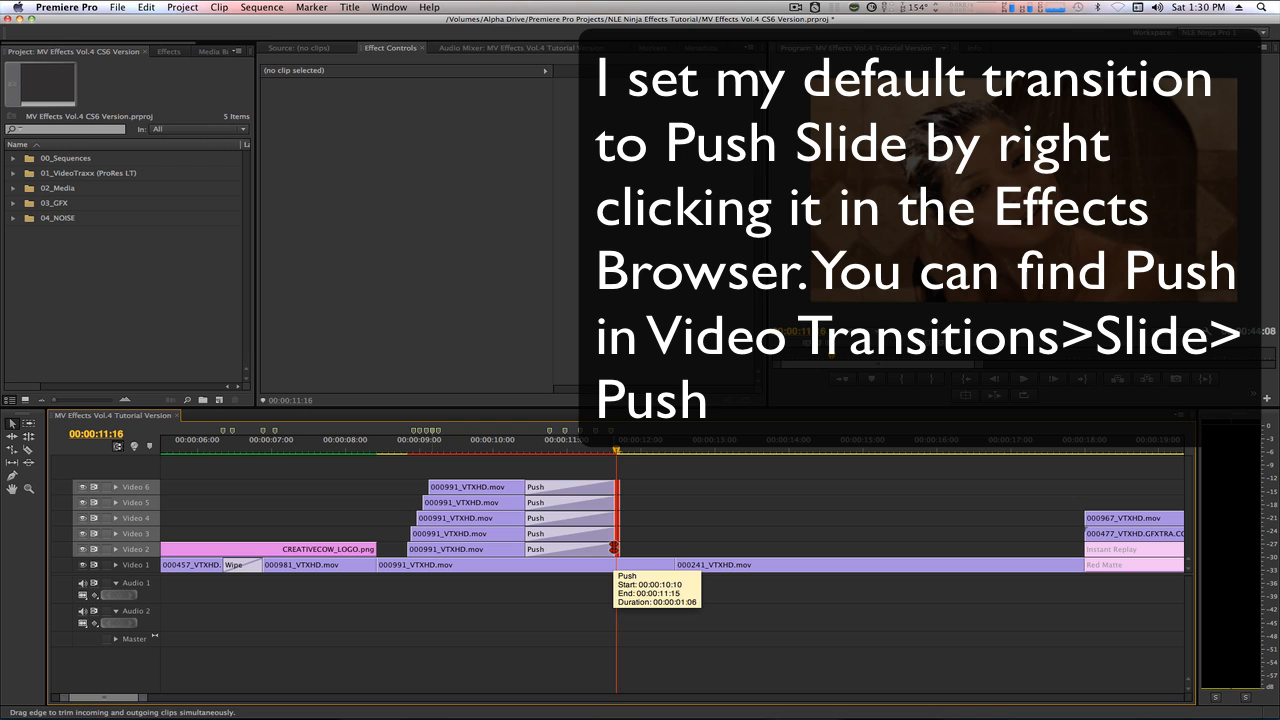
{"action": "left_click", "coordinate": [596, 487]}
Set the duration of the Push transitions on Video 5 and Video 4 to 14 frames.
{"action": "left_click", "coordinate": [552, 503]}
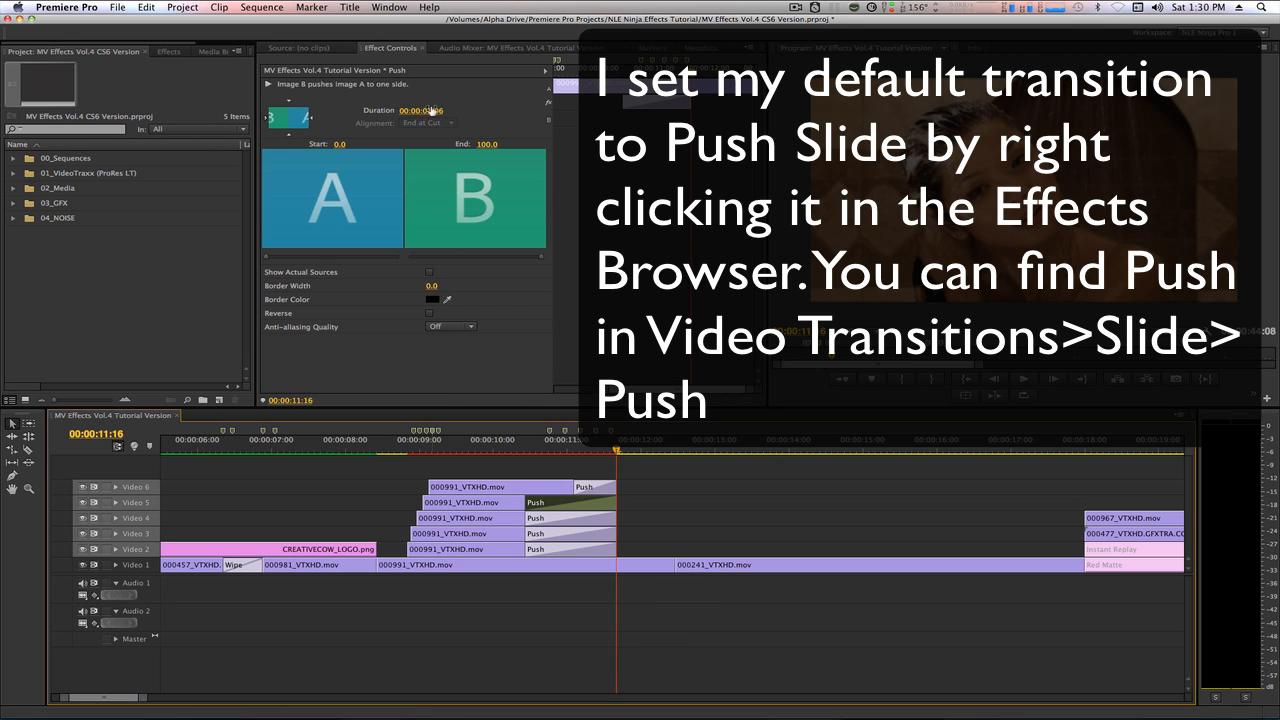
{"action": "left_click", "coordinate": [430, 110]}
{"action": "type", "text": "14"}
{"action": "key", "text": "Return"}
{"action": "left_click", "coordinate": [552, 519]}
{"action": "left_click", "coordinate": [430, 110]}
{"action": "type", "text": "14"}
Set the duration of the Push transitions on Video 3 and Video 2 to 14 frames.
{"action": "left_click", "coordinate": [552, 534]}
{"action": "left_click", "coordinate": [430, 110]}
{"action": "type", "text": "14"}
{"action": "key", "text": "Return"}
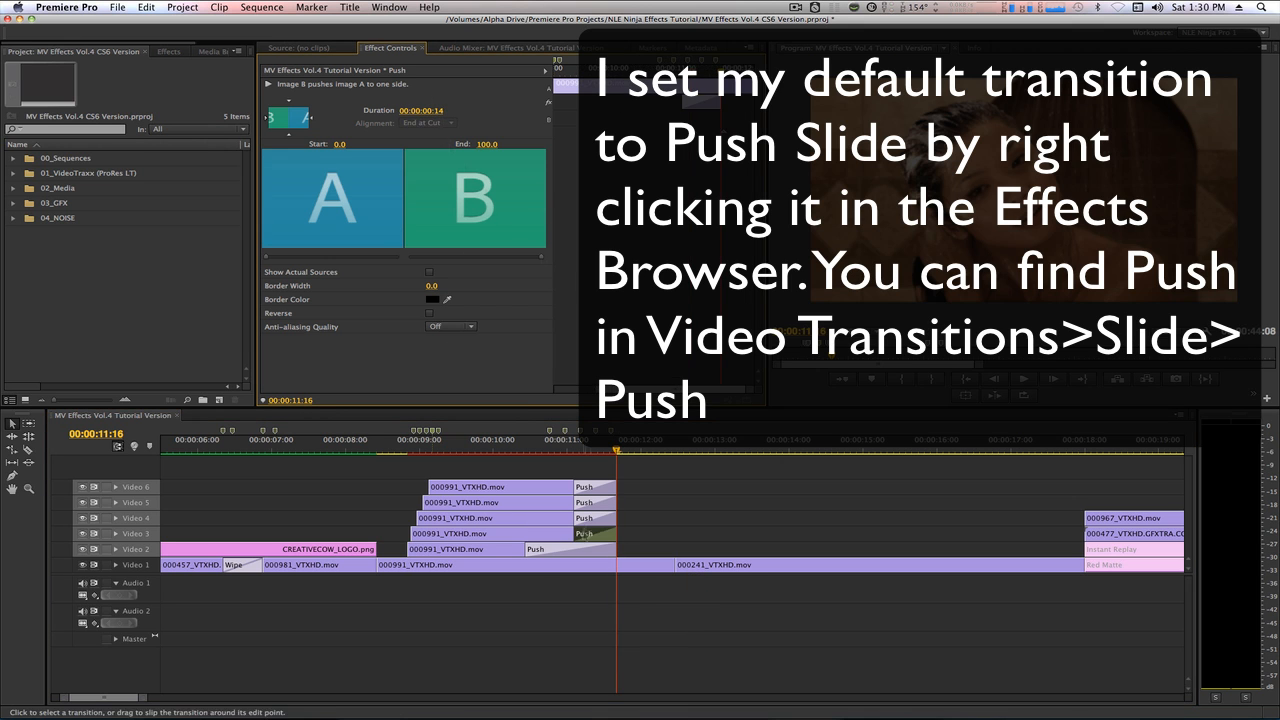
{"action": "left_click", "coordinate": [560, 549]}
{"action": "left_click", "coordinate": [430, 110]}
{"action": "type", "text": "14"}
{"action": "key", "text": "Return"}
Make the Push transitions on Video 5 and Video 3 push from right to left.
{"action": "left_click", "coordinate": [592, 488]}
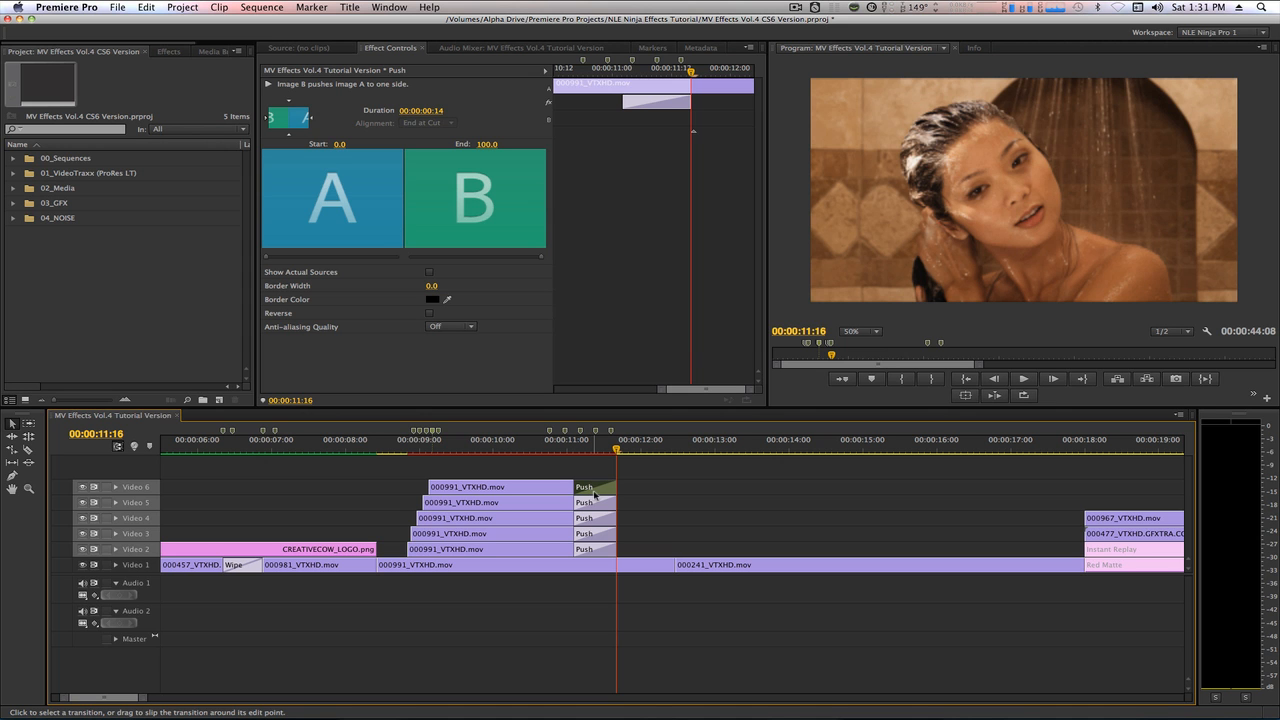
{"action": "left_click", "coordinate": [600, 502]}
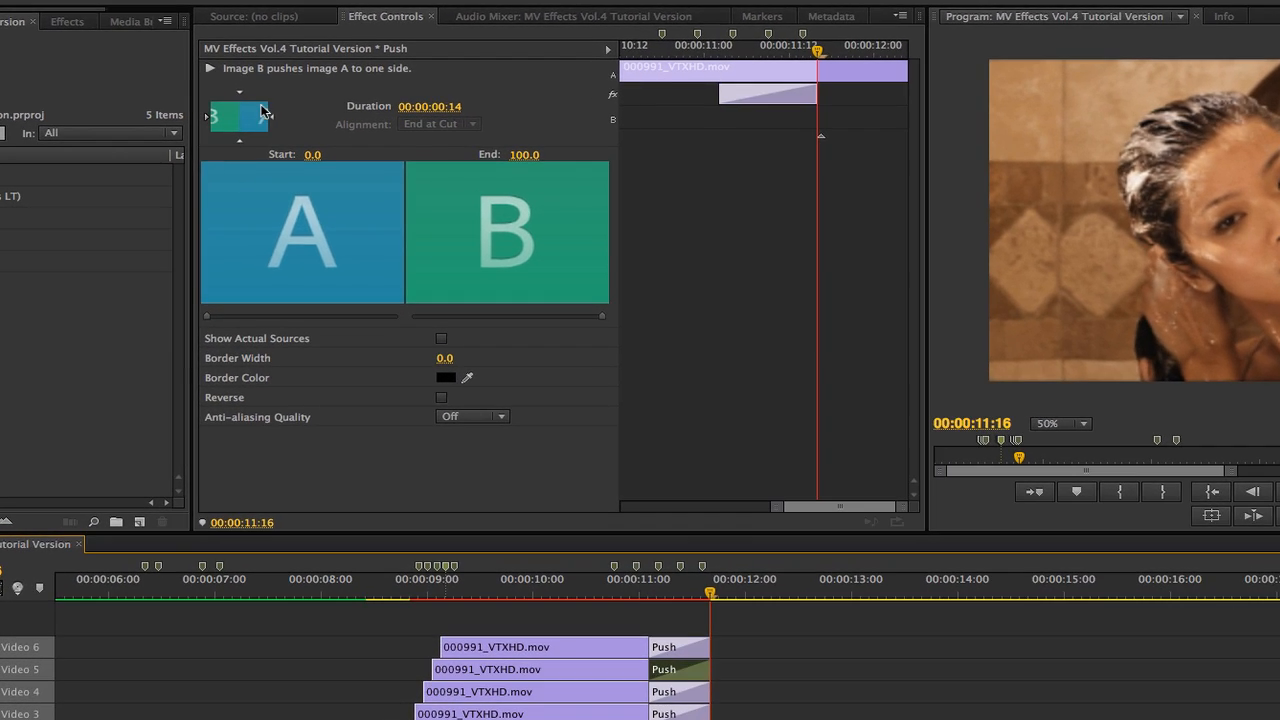
{"action": "left_click", "coordinate": [282, 120]}
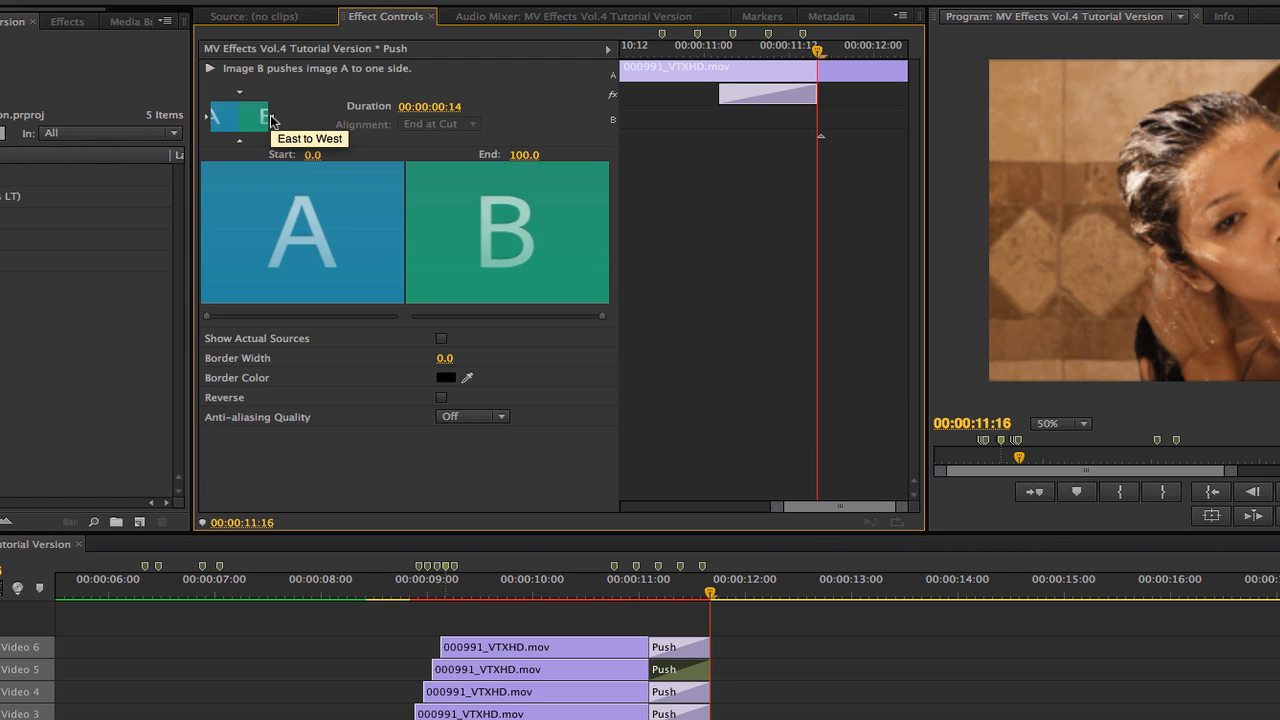
{"action": "left_click", "coordinate": [667, 712]}
{"action": "left_click", "coordinate": [271, 119]}
Make the Push transitions on Video 4 and Video 2 push from left to right.
{"action": "left_click", "coordinate": [676, 690]}
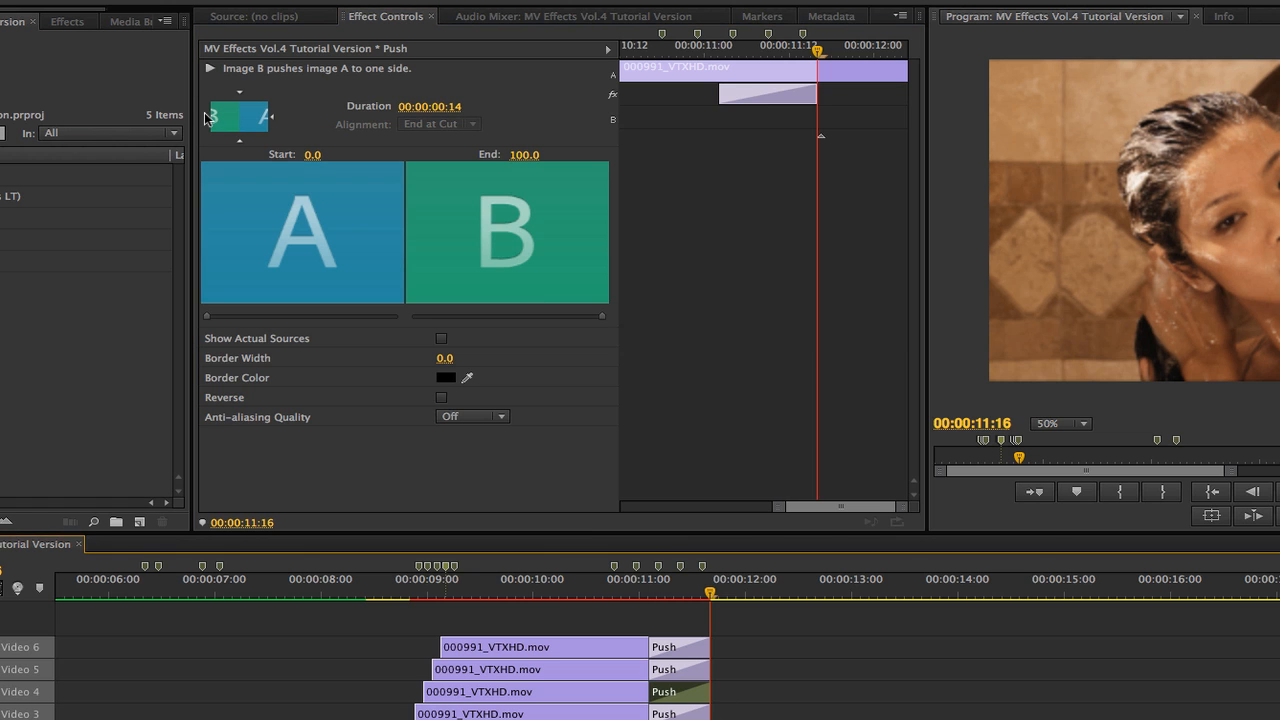
{"action": "left_click", "coordinate": [207, 116]}
{"action": "left_click", "coordinate": [680, 718]}
{"action": "left_click", "coordinate": [207, 119]}
{"action": "left_click", "coordinate": [754, 620]}
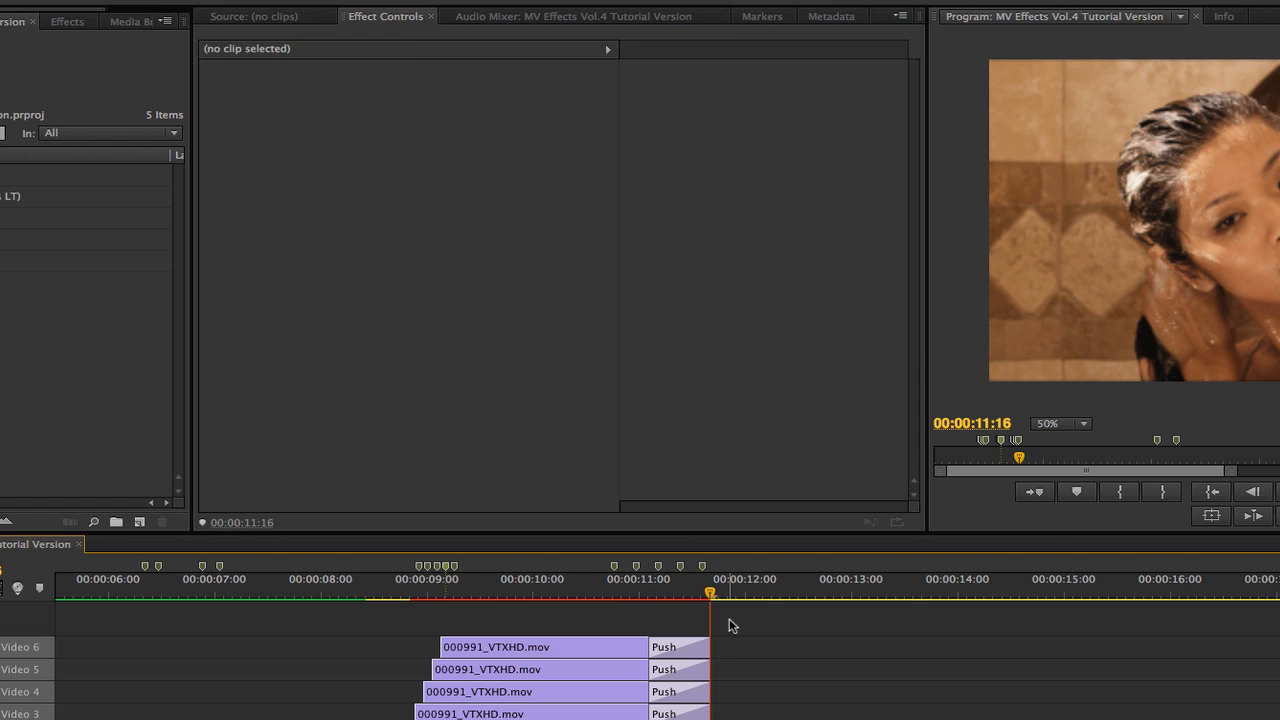
Trim the ends of the Video 6, 5 and 4 copies to successive markers, from 00:00:10:18 on Video 6 to 00:00:11:04 on Video 4.
{"action": "left_click", "coordinate": [662, 650]}
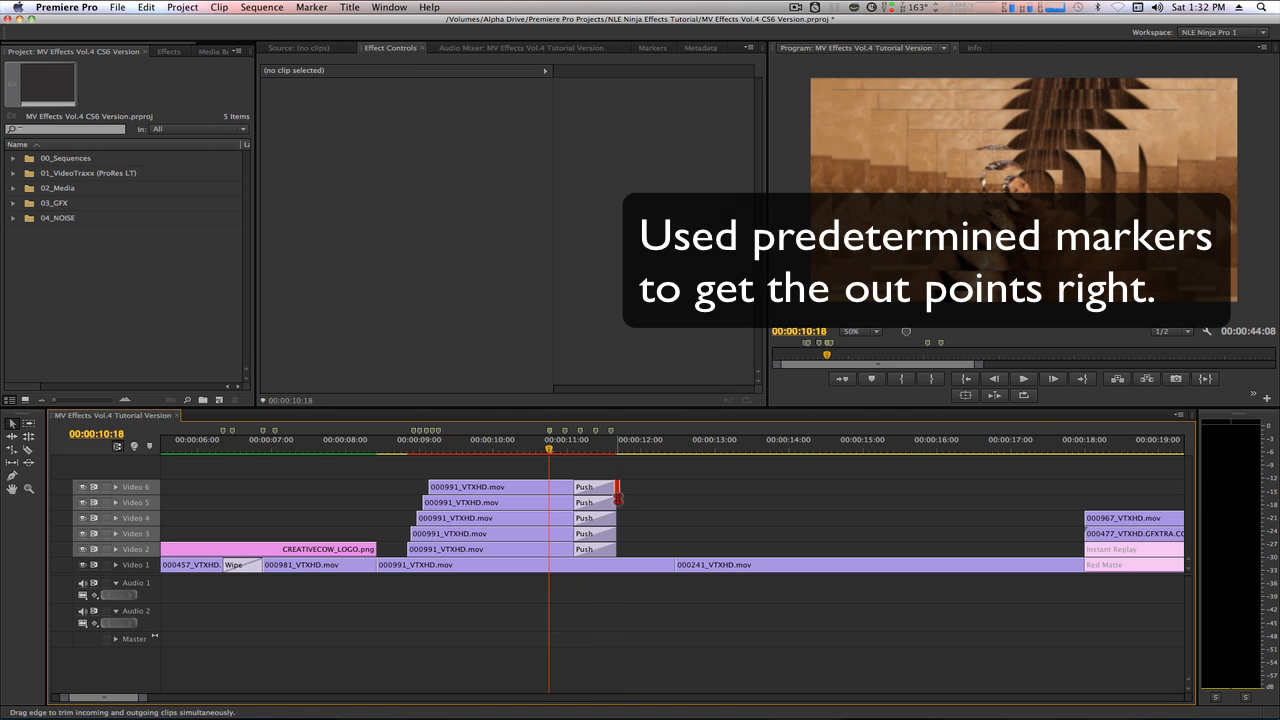
{"action": "key", "text": "e"}
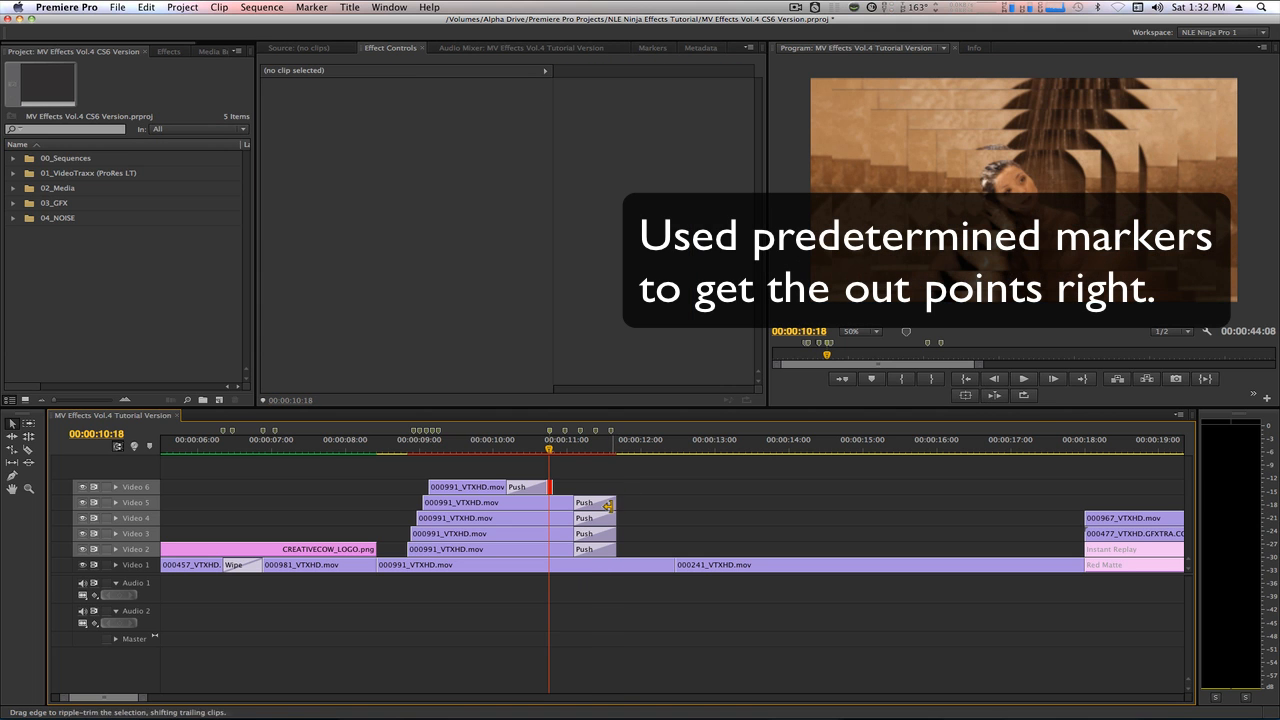
{"action": "left_click", "coordinate": [617, 503]}
{"action": "key", "text": "shift+m"}
{"action": "key", "text": "e"}
{"action": "left_click", "coordinate": [617, 518]}
{"action": "key", "text": "shift+m"}
{"action": "key", "text": "e"}
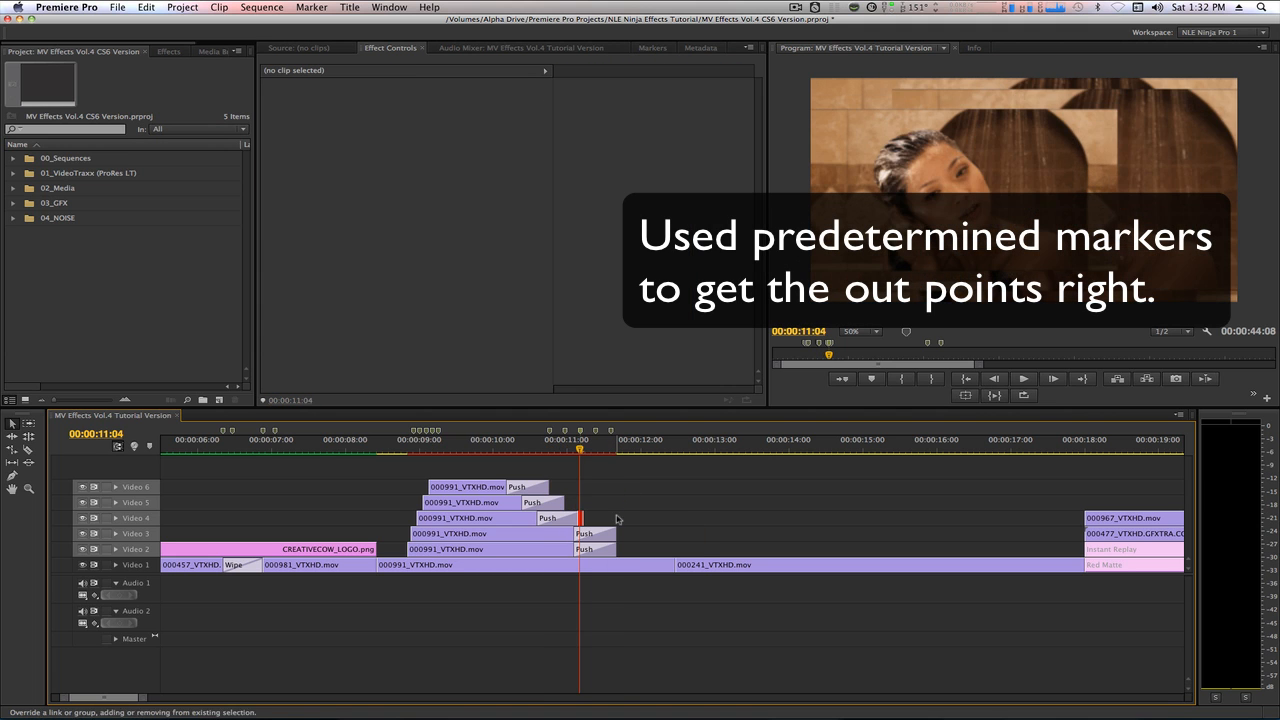
Trim the end of the Video 3 copy to the next marker and the end of the Video 2 copy to the marker at 00:00:11:14.
{"action": "key", "text": "shift+m"}
{"action": "left_click", "coordinate": [617, 534]}
{"action": "key", "text": "e"}
{"action": "key", "text": "shift+m"}
{"action": "left_click", "coordinate": [616, 549]}
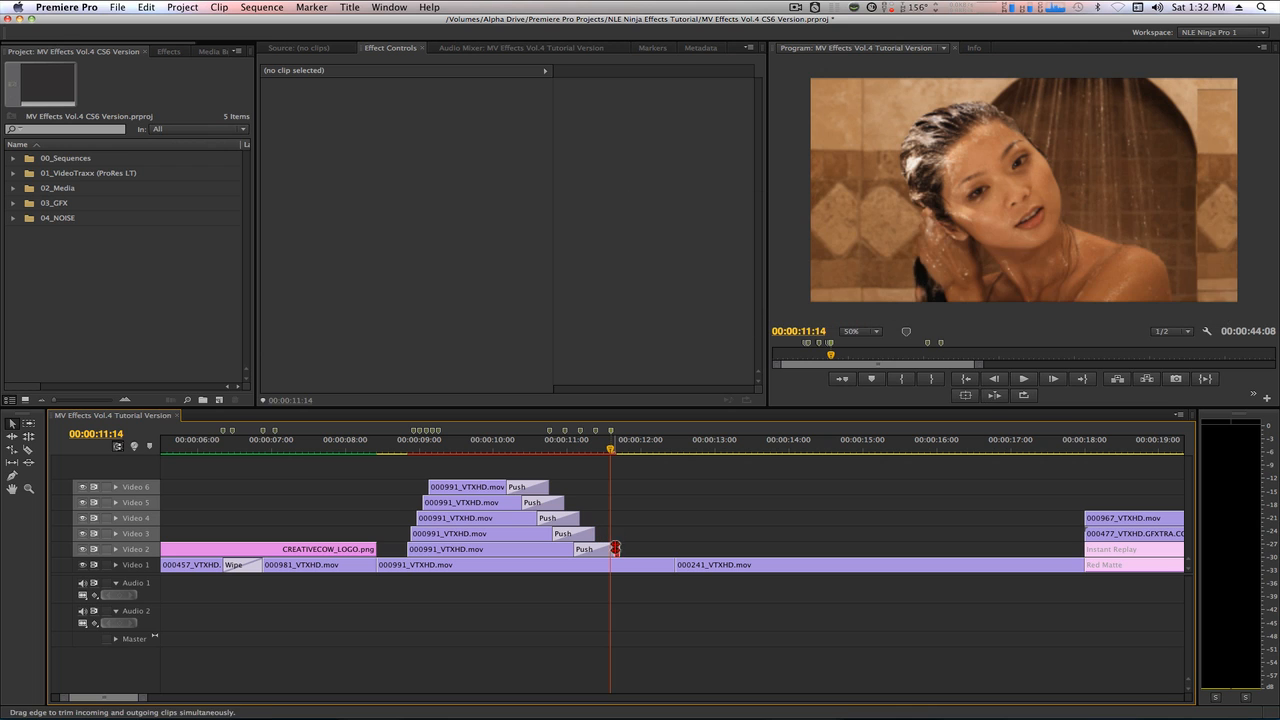
{"action": "key", "text": "e"}
Park the playhead at 00:00:09:03 and apply the Bevel Alpha effect to all the copies on Video 2 through Video 6.
{"action": "left_click_drag", "start_coordinate": [408, 448], "coordinate": [398, 448]}
{"action": "left_click", "coordinate": [475, 466]}
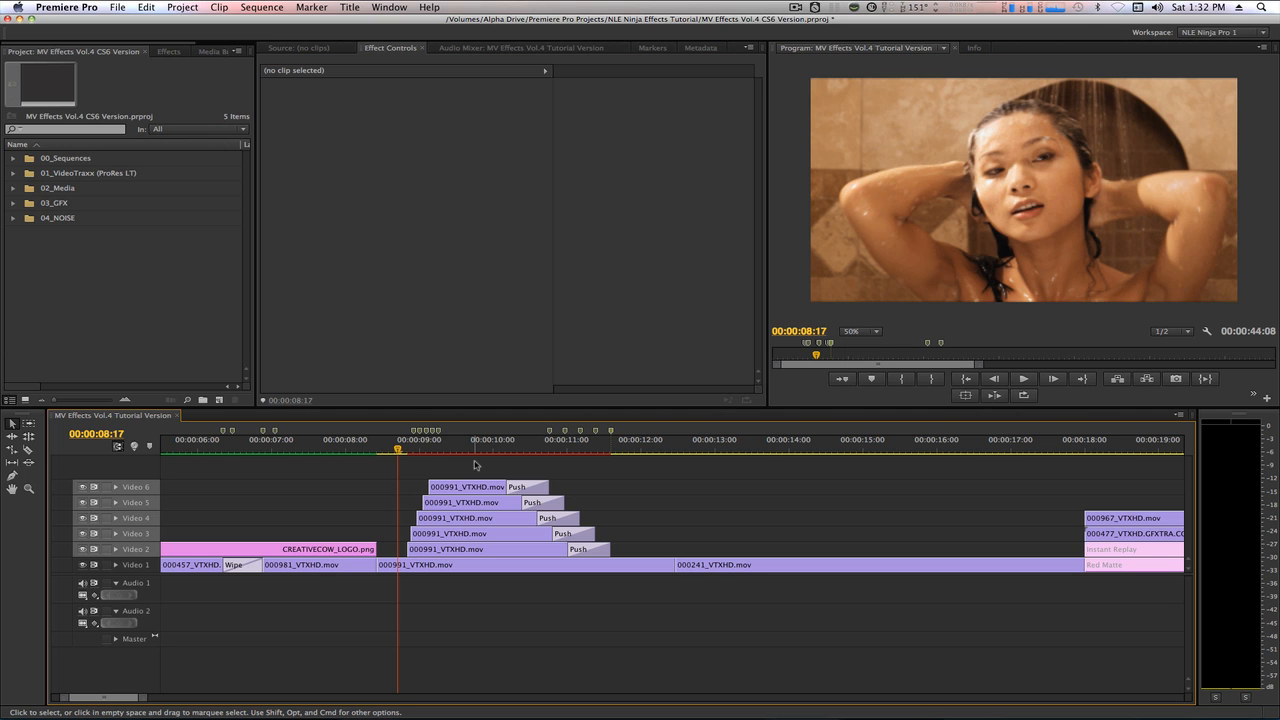
{"action": "left_click", "coordinate": [402, 449]}
{"action": "left_click_drag", "start_coordinate": [402, 449], "coordinate": [432, 474]}
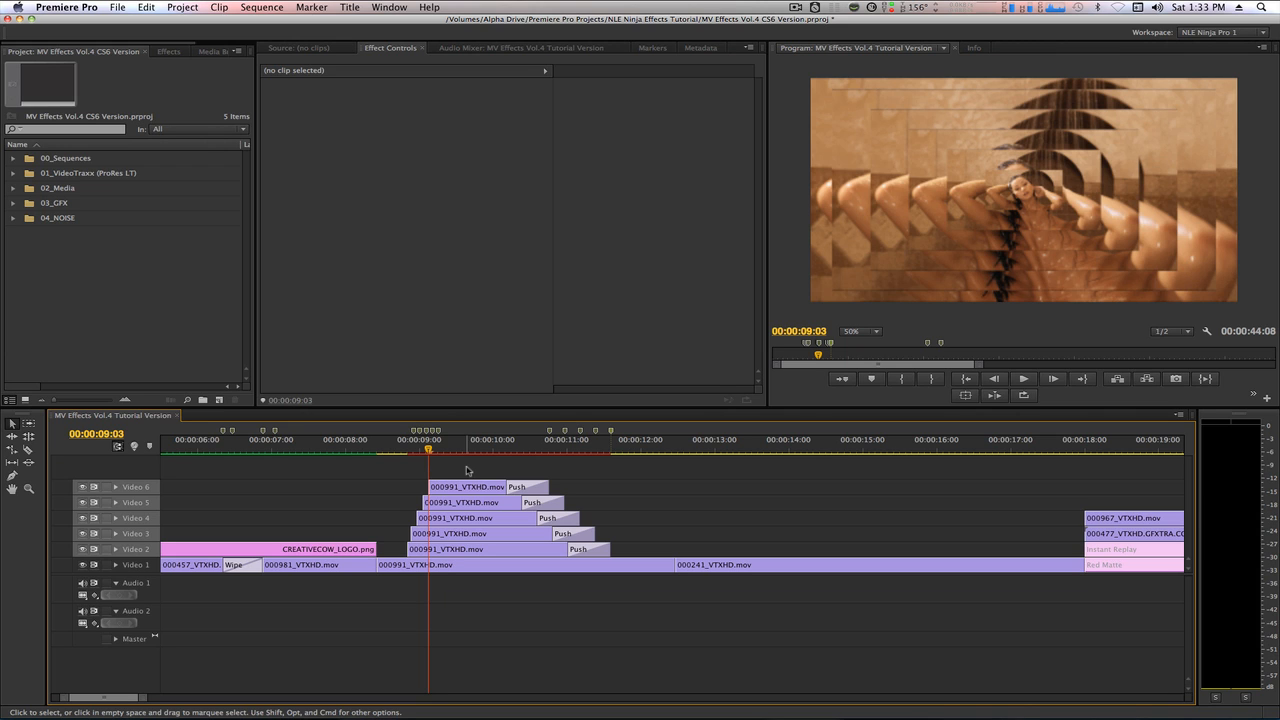
{"action": "left_click_drag", "start_coordinate": [466, 470], "coordinate": [479, 558]}
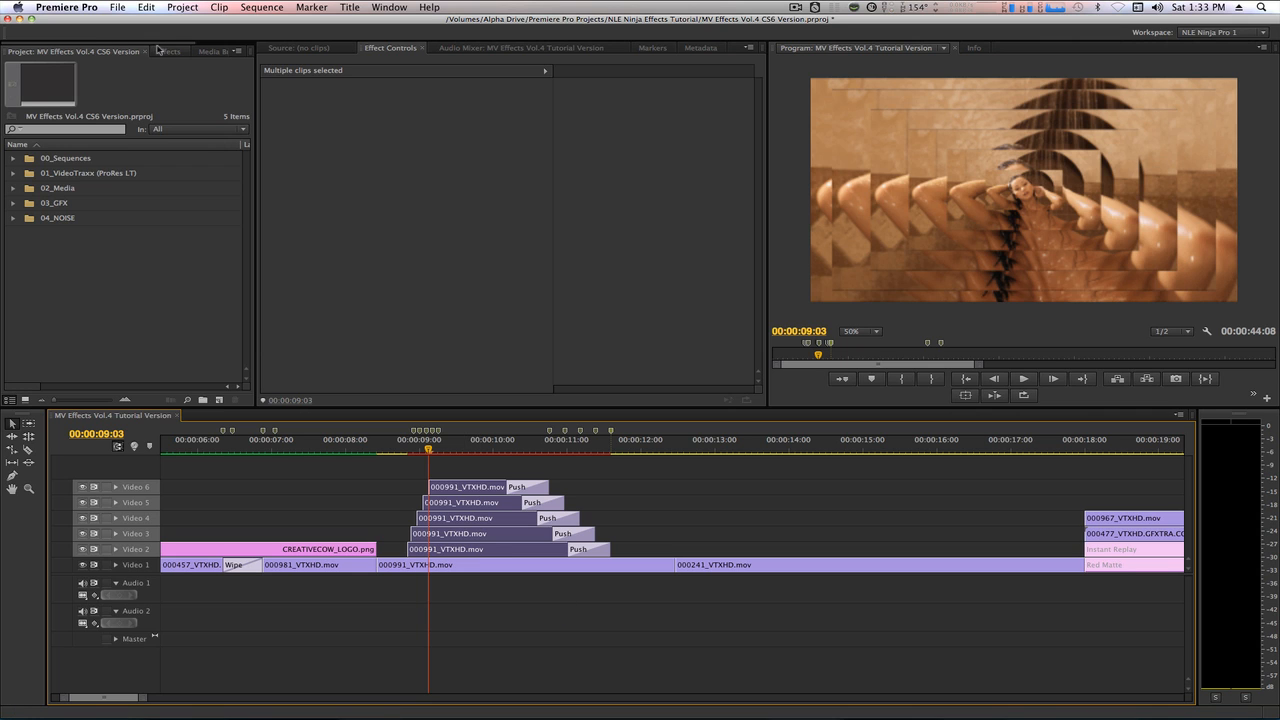
{"action": "left_click", "coordinate": [160, 51]}
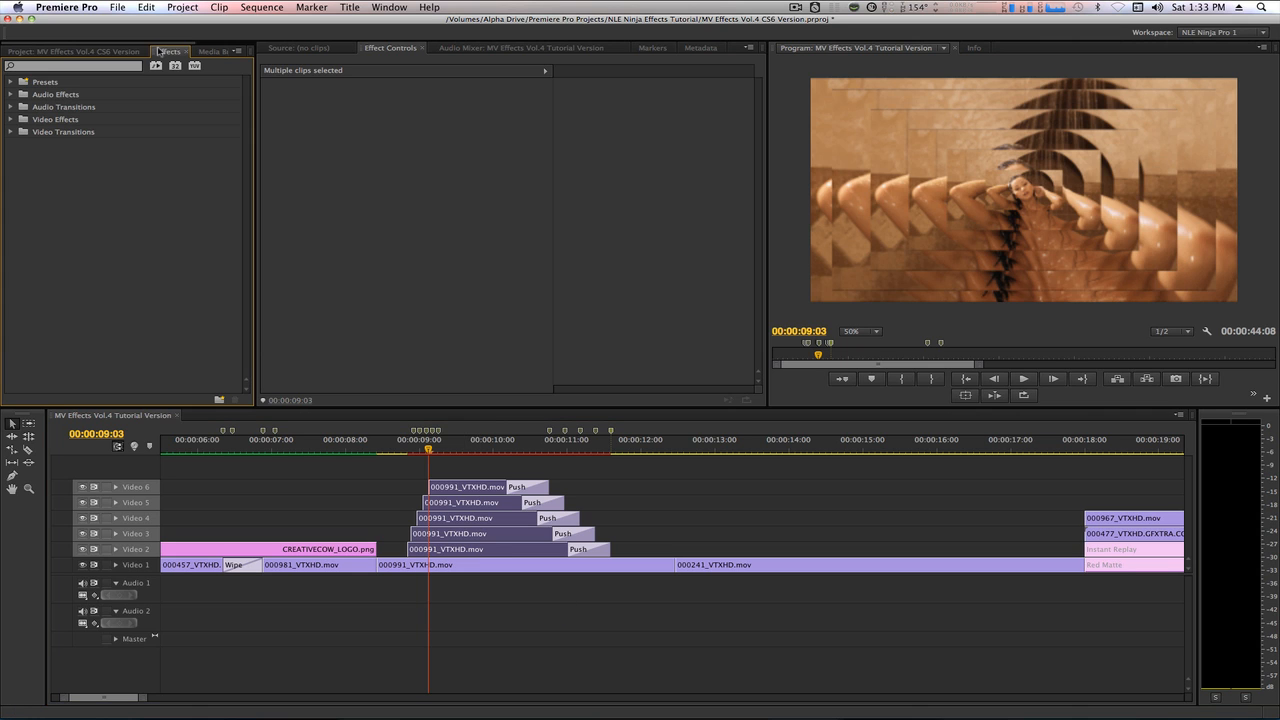
{"action": "left_click", "coordinate": [105, 68]}
{"action": "type", "text": "bevel"}
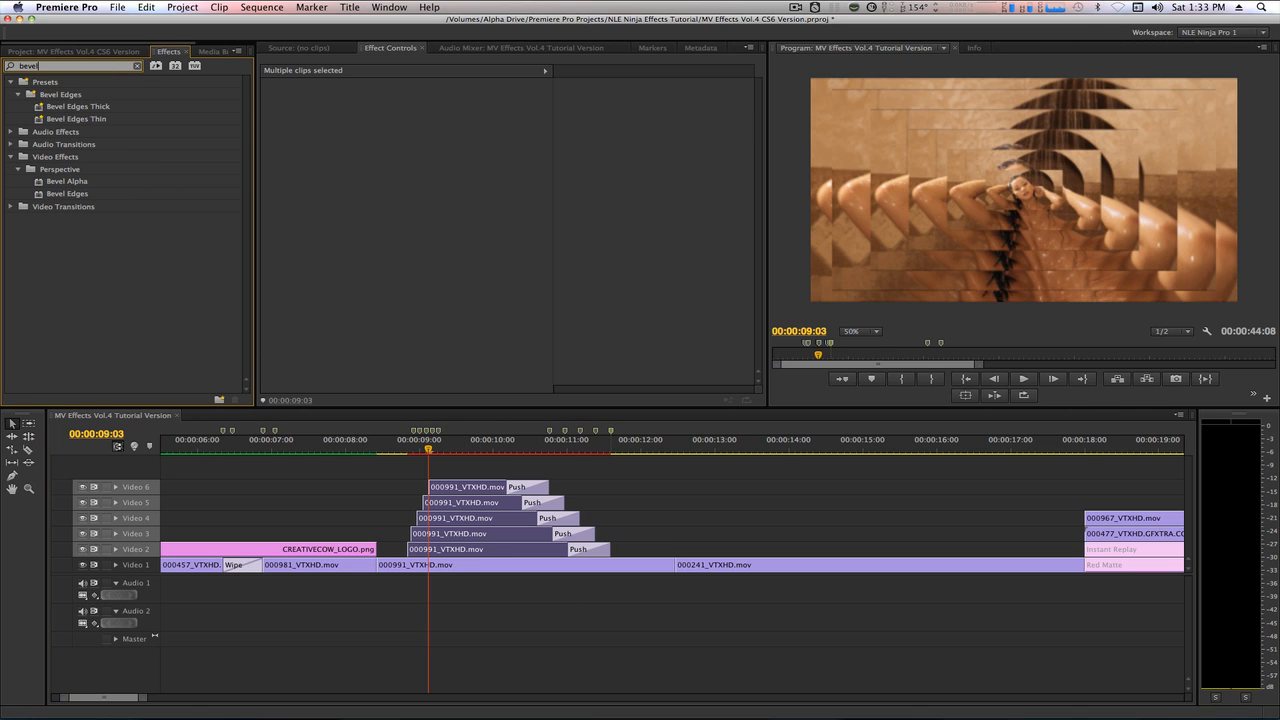
{"action": "type", "text": " alp"}
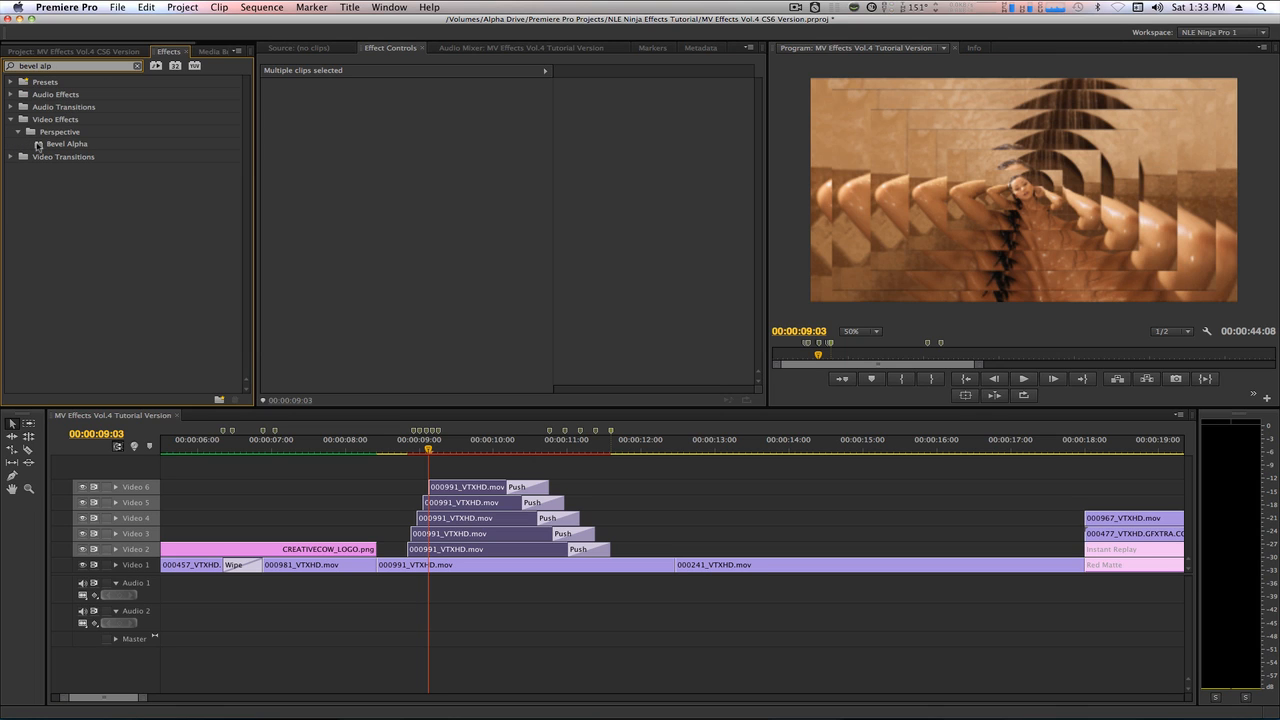
{"action": "left_click", "coordinate": [38, 146]}
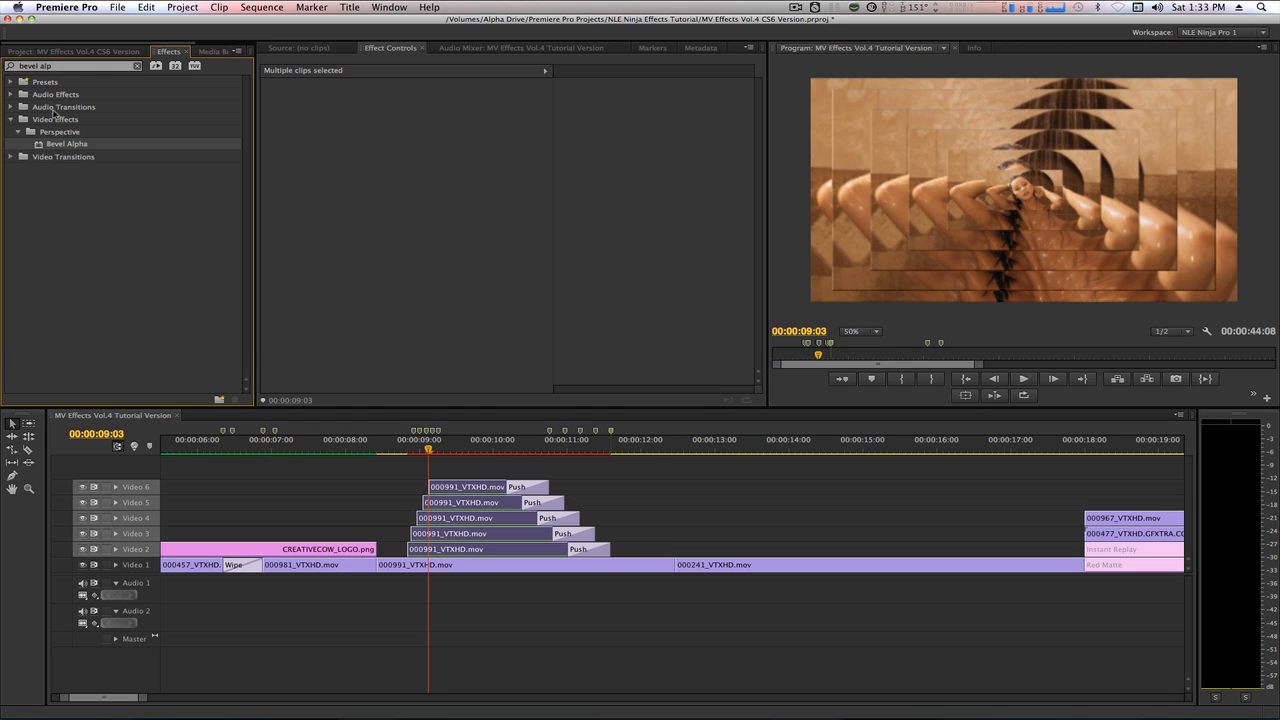
Apply the Perspective Drop Shadow effect to the selected copies on Video 2 through Video 6.
{"action": "left_click", "coordinate": [60, 66]}
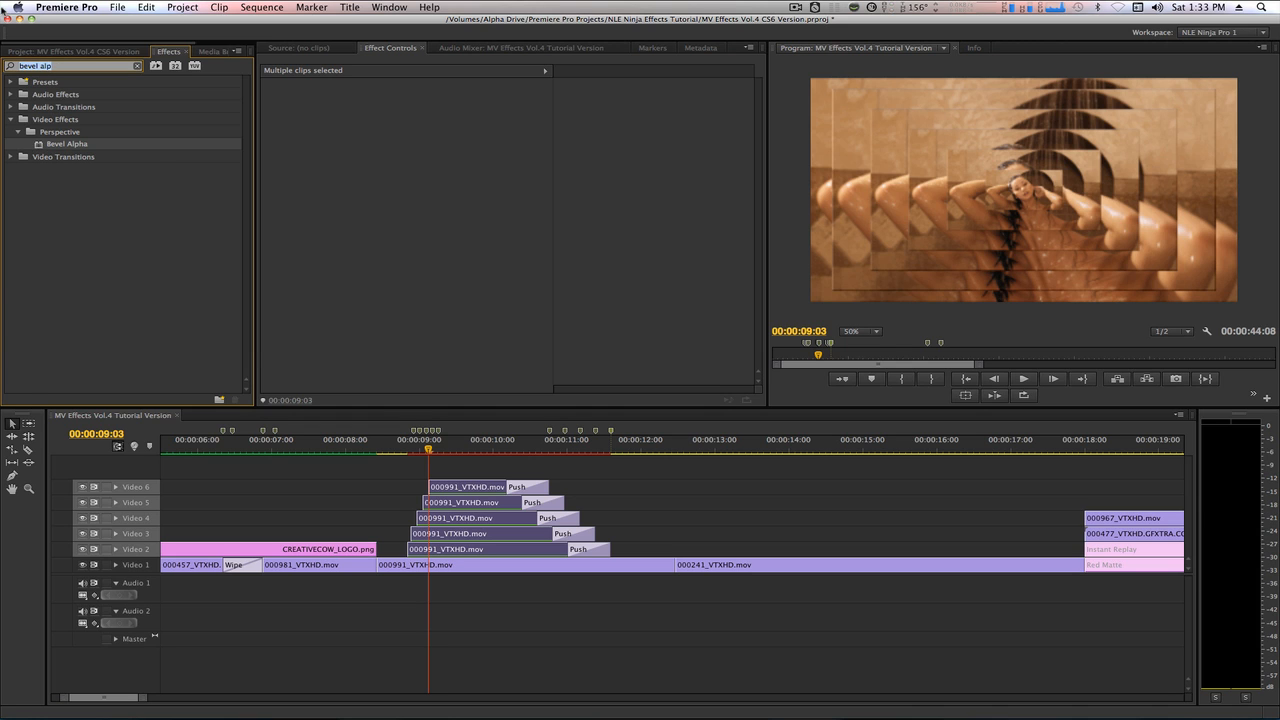
{"action": "type", "text": "drop sha"}
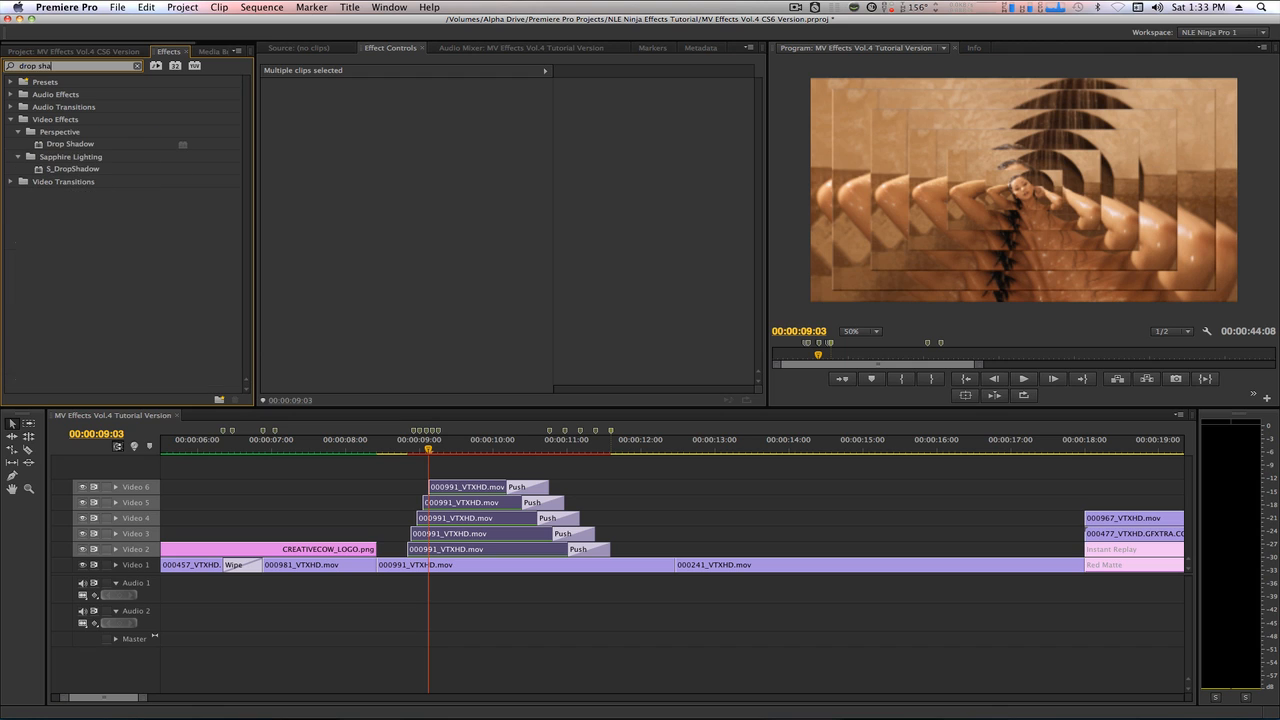
{"action": "left_click", "coordinate": [40, 146]}
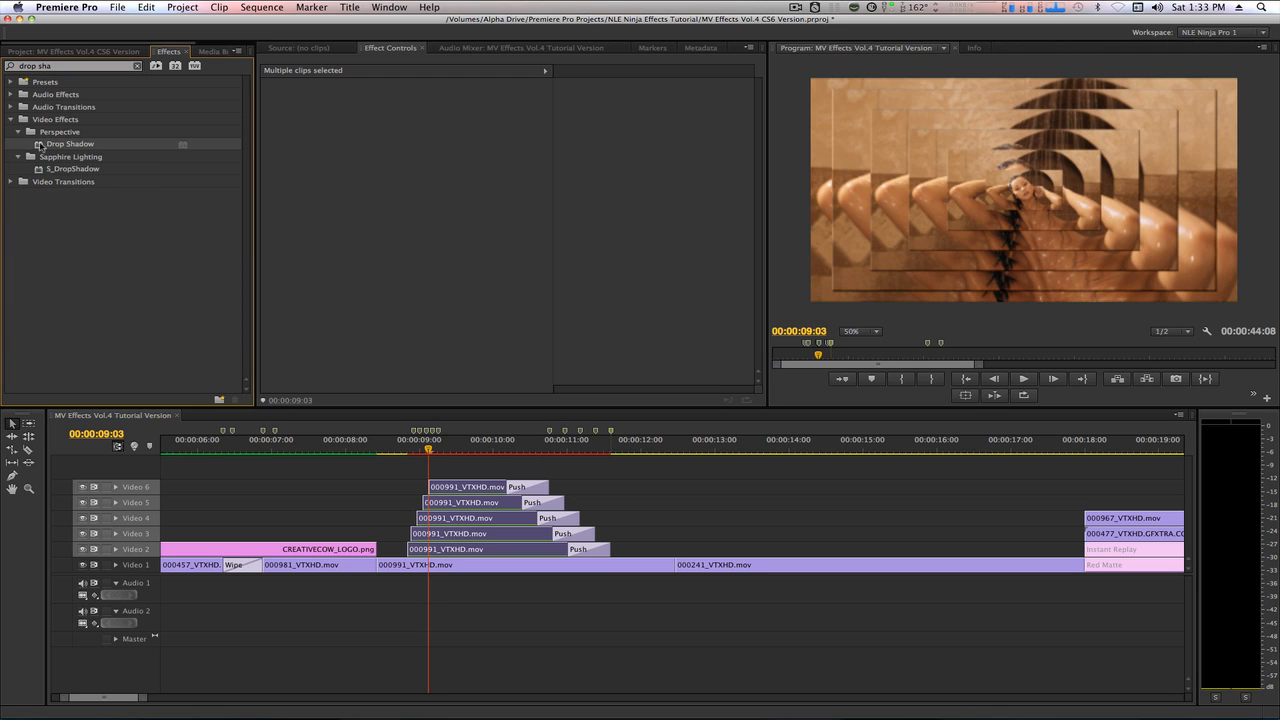
Apply the Color Correction Tint effect to the copies on Video 2 through Video 6 and clear the selection.
{"action": "left_click", "coordinate": [55, 68]}
{"action": "type", "text": "tint"}
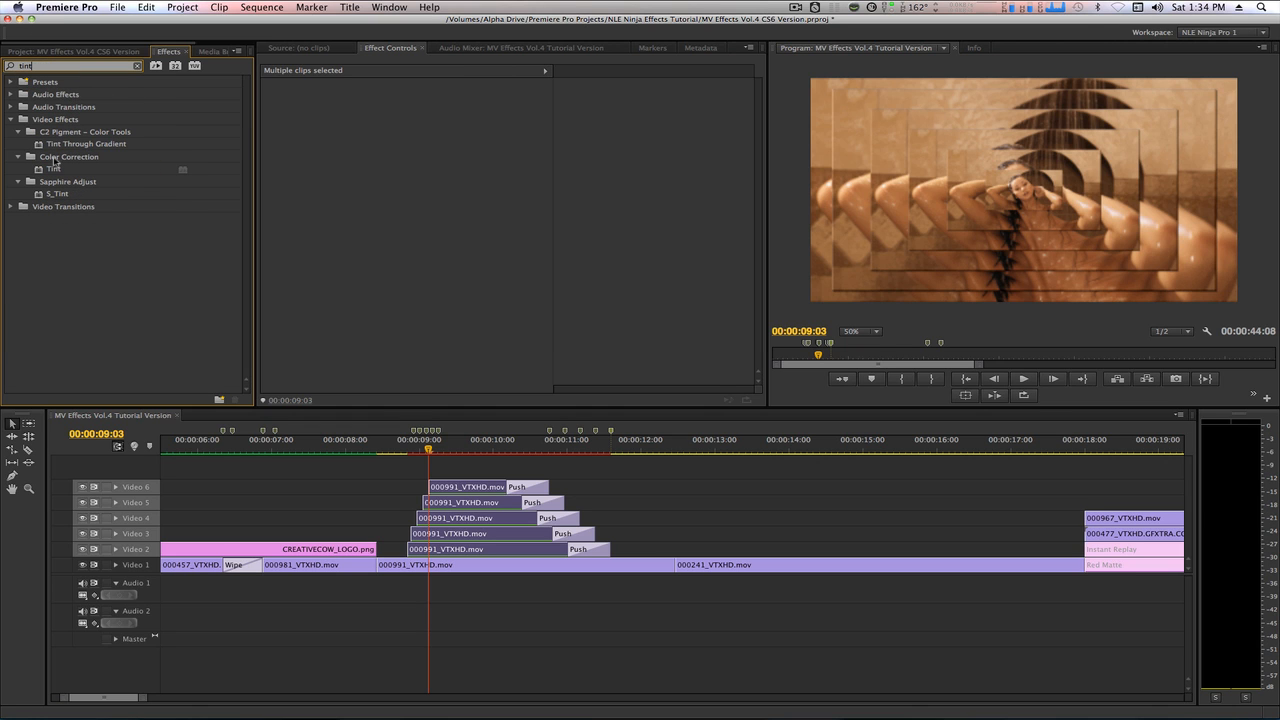
{"action": "left_click", "coordinate": [38, 170]}
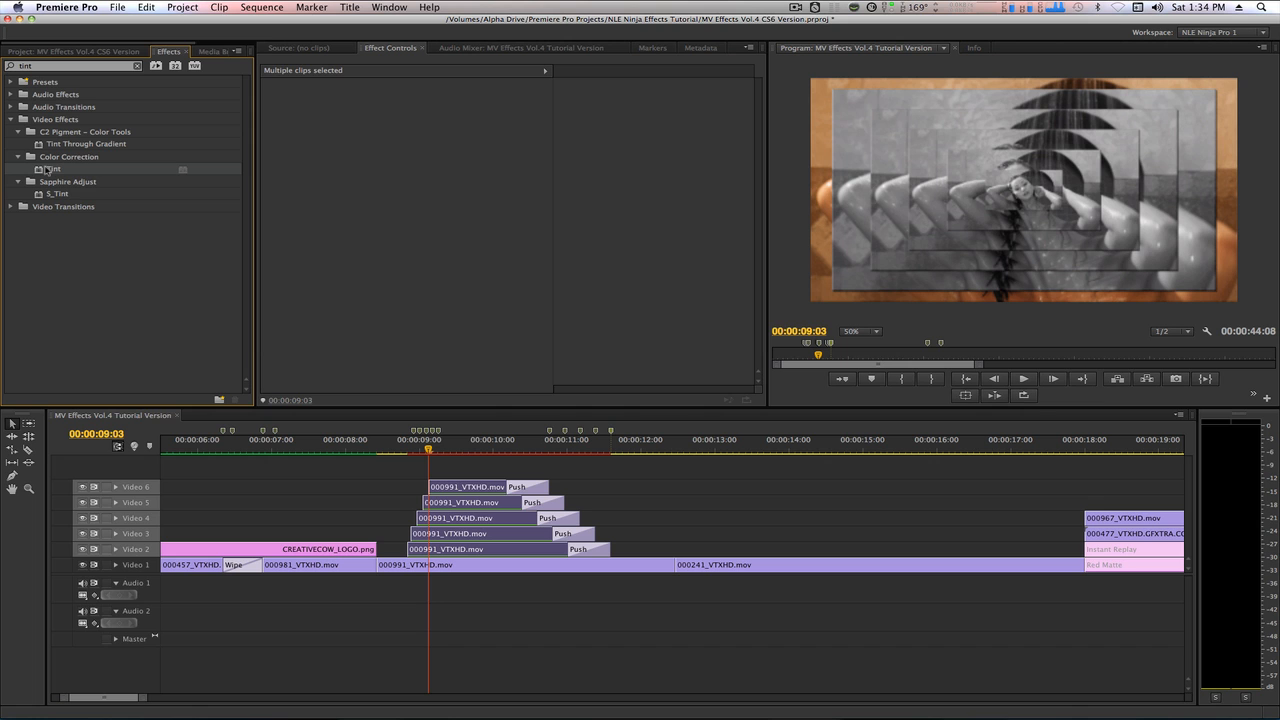
{"action": "left_click", "coordinate": [575, 489]}
Set the Bevel Alpha Edge Thickness to 6 on the copies on Video 6, Video 5 and Video 4.
{"action": "left_click", "coordinate": [474, 487]}
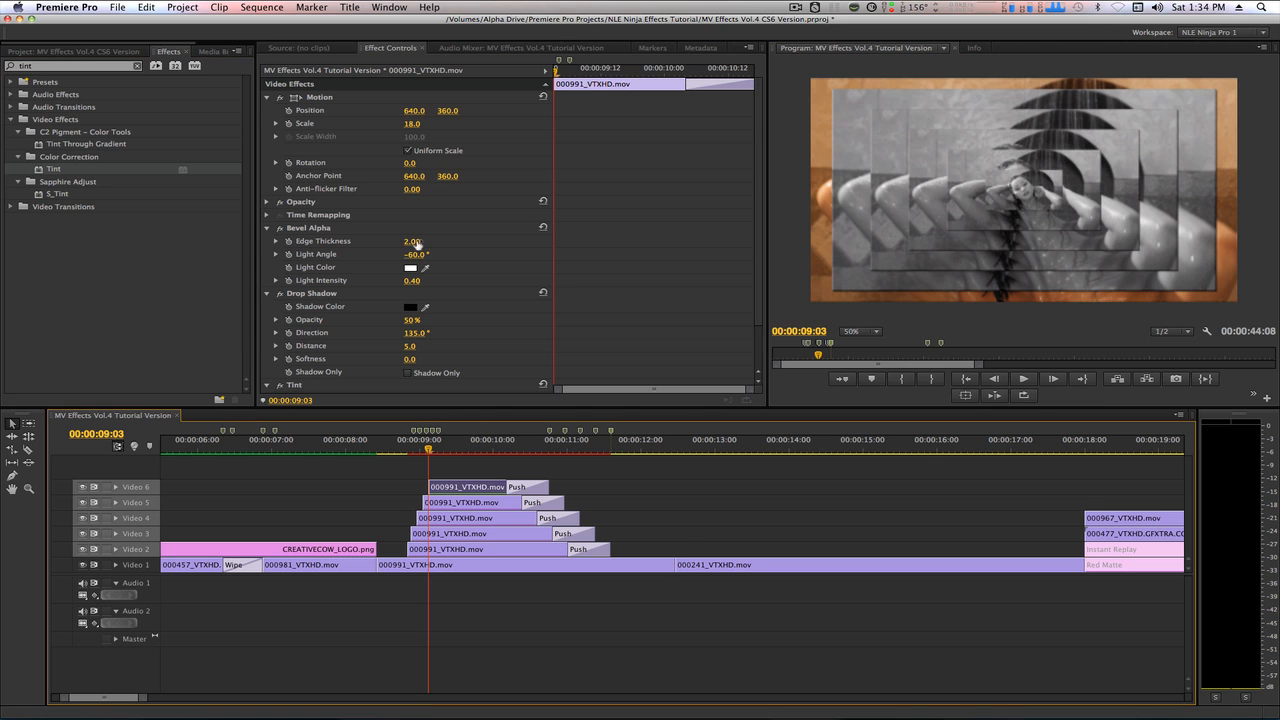
{"action": "left_click", "coordinate": [413, 242]}
{"action": "left_click", "coordinate": [460, 503]}
{"action": "left_click", "coordinate": [417, 242]}
{"action": "type", "text": "6"}
{"action": "key", "text": "Return"}
{"action": "left_click", "coordinate": [456, 519]}
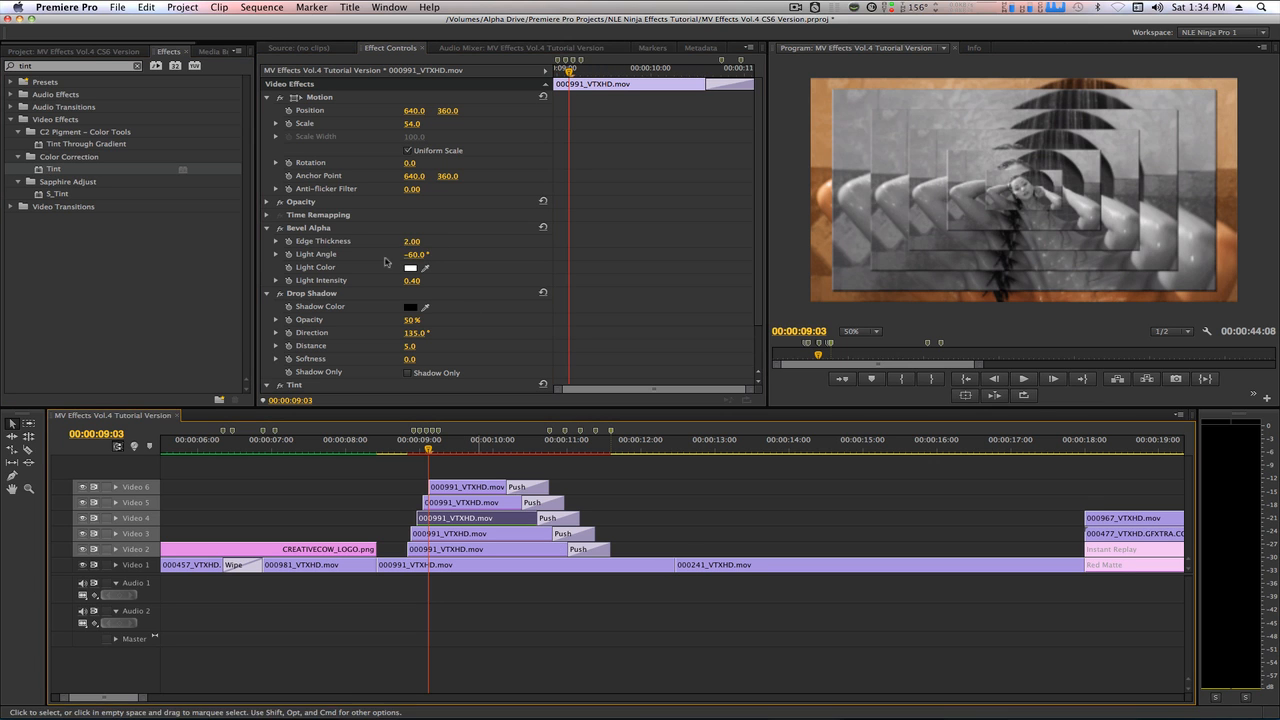
{"action": "left_click", "coordinate": [420, 242]}
{"action": "type", "text": "6"}
{"action": "key", "text": "Return"}
Set the Bevel Alpha Edge Thickness to 6 on the copies on Video 3 and Video 2.
{"action": "left_click", "coordinate": [484, 536]}
{"action": "left_click", "coordinate": [417, 242]}
{"action": "type", "text": "6"}
{"action": "key", "text": "Return"}
{"action": "left_click", "coordinate": [472, 550]}
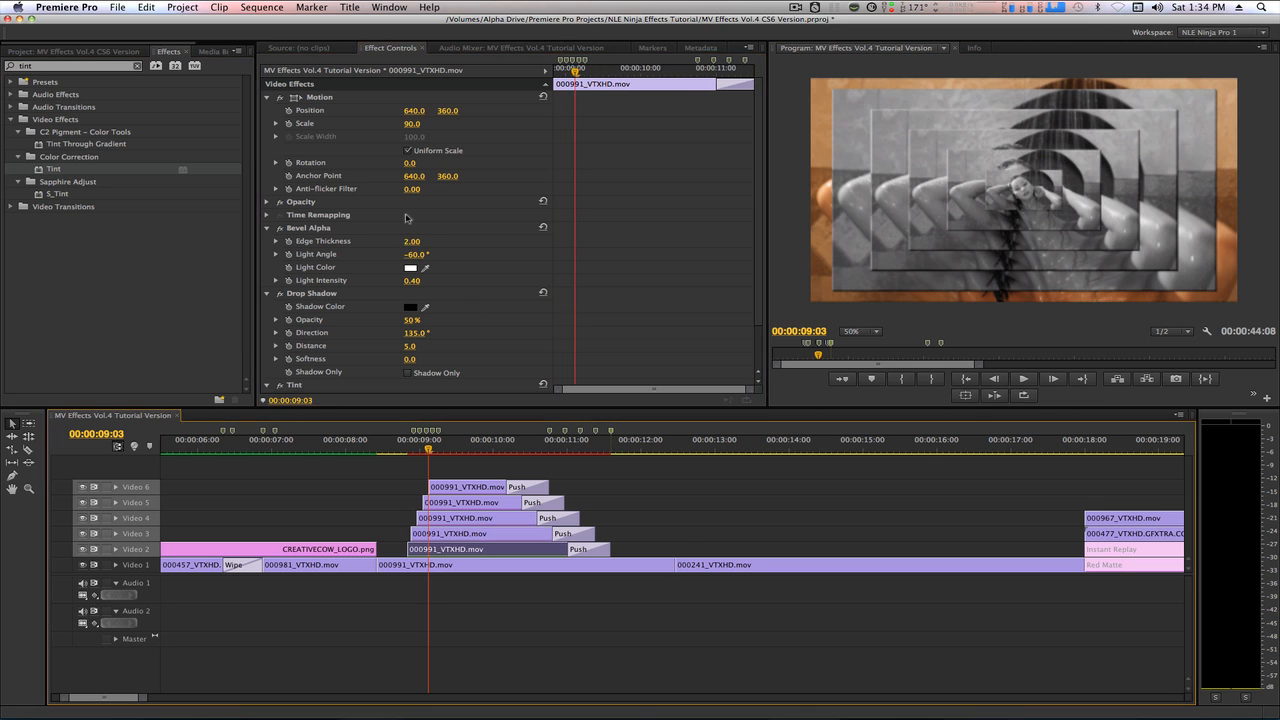
{"action": "left_click", "coordinate": [412, 242]}
{"action": "type", "text": "6"}
{"action": "key", "text": "Return"}
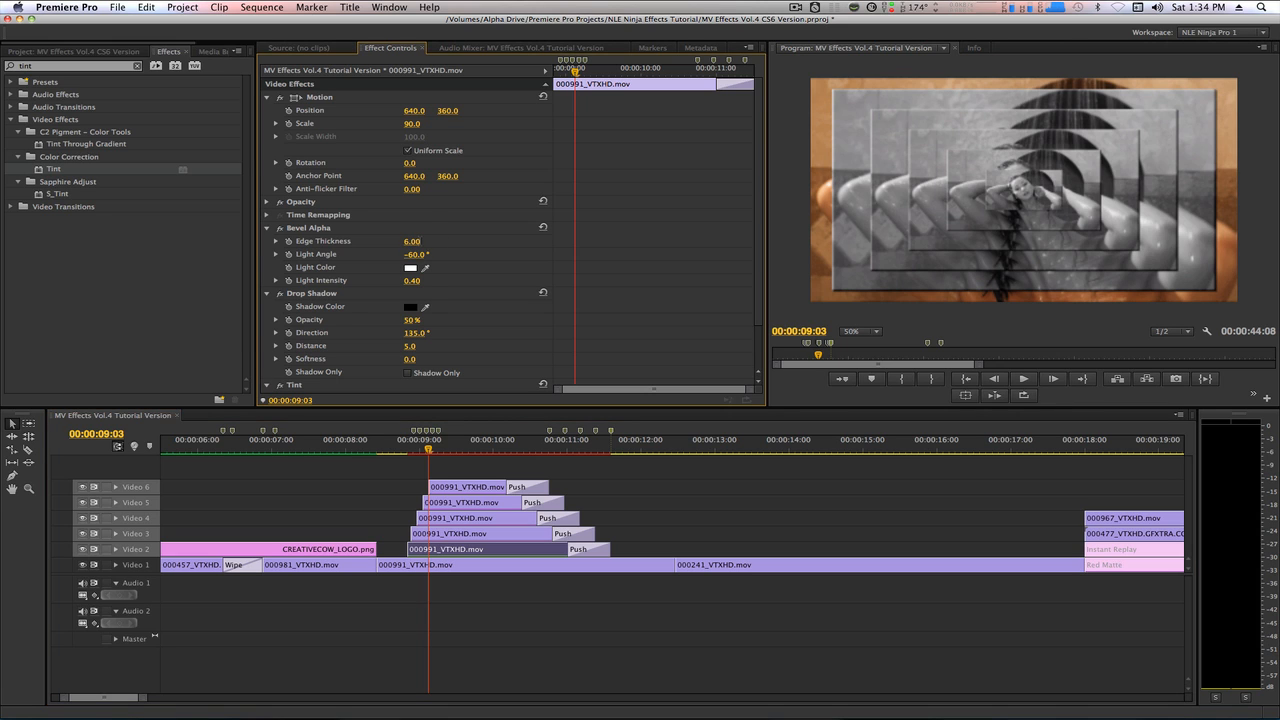
Set the Tint effect's Map White To colour to red on the Video 6 copy and green on the Video 5 copy.
{"action": "scroll", "coordinate": [450, 287], "scroll_direction": "down", "scroll_amount": 2}
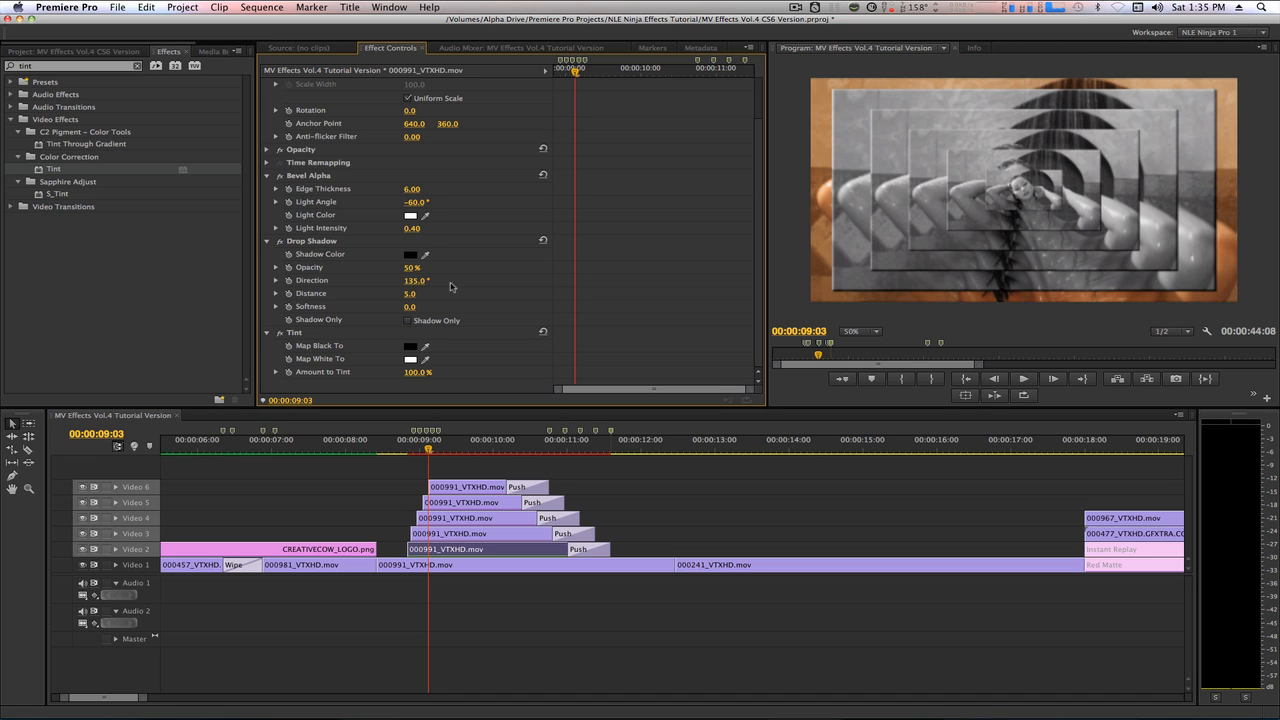
{"action": "left_click", "coordinate": [470, 490]}
{"action": "left_click", "coordinate": [472, 503]}
{"action": "left_click", "coordinate": [410, 359]}
{"action": "left_click", "coordinate": [672, 258]}
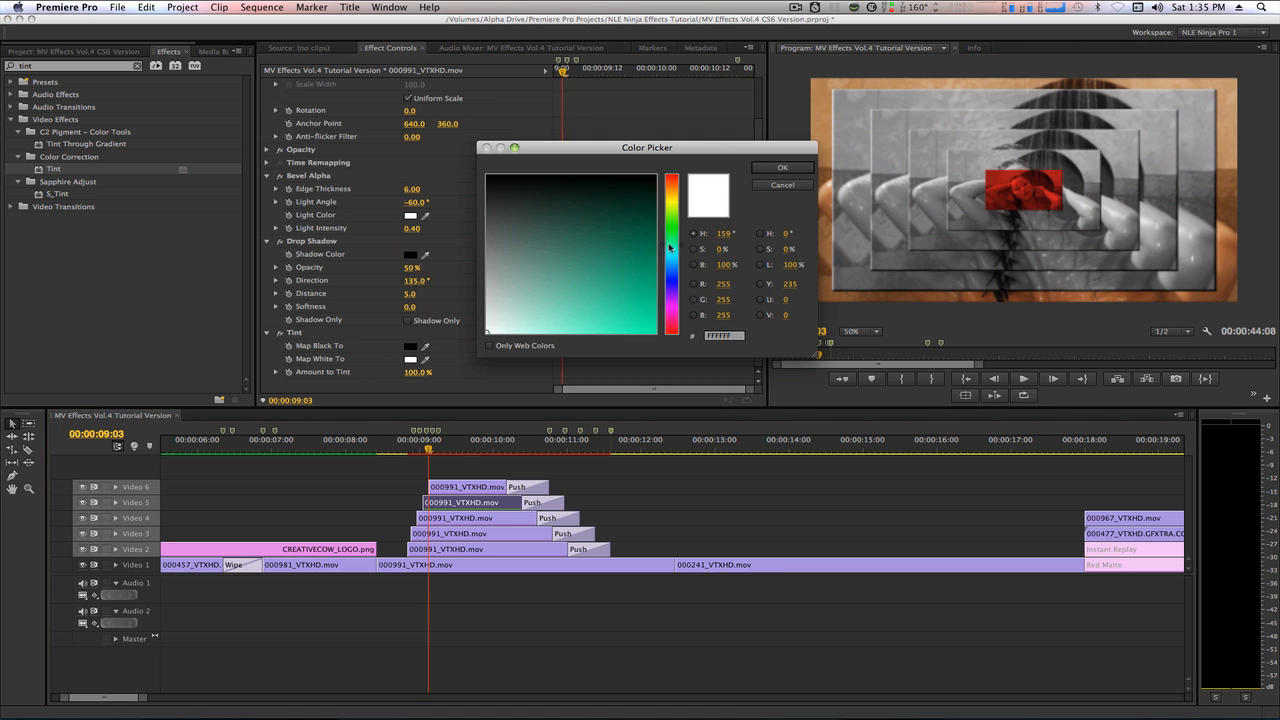
{"action": "left_click", "coordinate": [625, 312]}
{"action": "left_click", "coordinate": [780, 168]}
Set the Tint effect's Map White To colour to magenta on the Video 4 copy and light blue on the Video 3 copy.
{"action": "left_click", "coordinate": [480, 520]}
{"action": "left_click", "coordinate": [410, 359]}
{"action": "left_click", "coordinate": [672, 206]}
{"action": "left_click", "coordinate": [516, 534]}
{"action": "left_click", "coordinate": [410, 359]}
{"action": "left_click", "coordinate": [672, 259]}
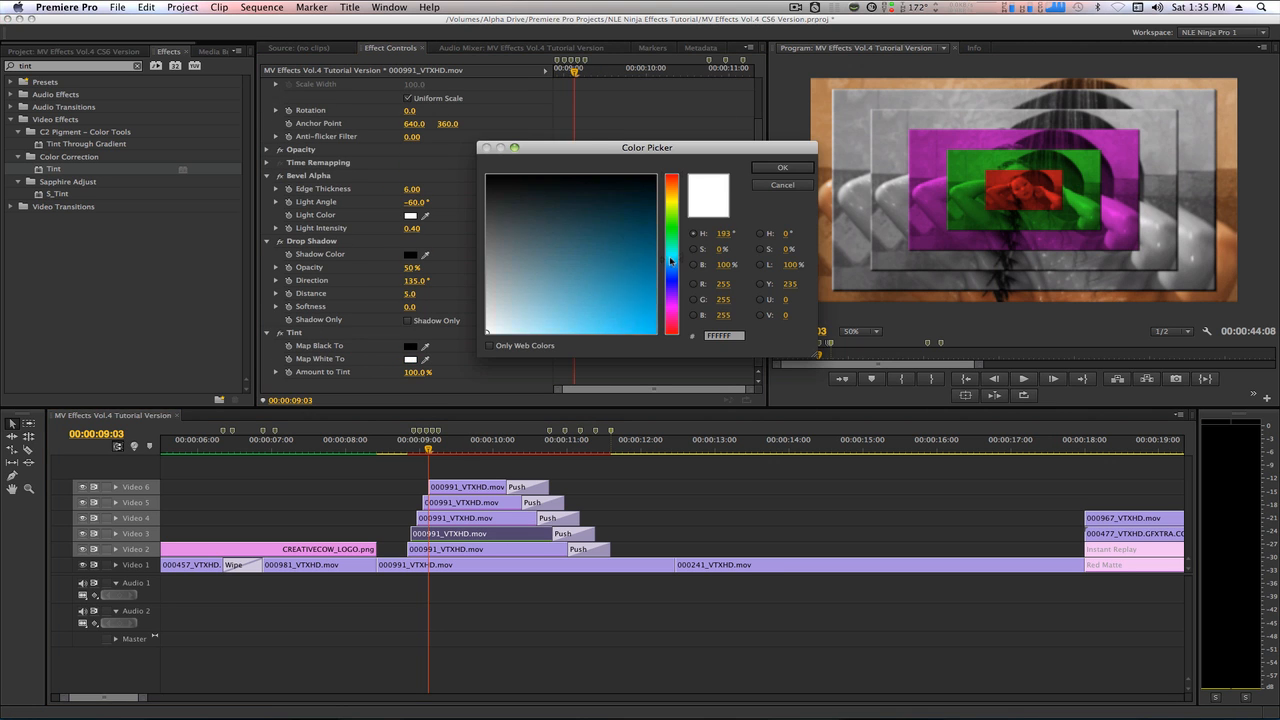
{"action": "left_click", "coordinate": [632, 310]}
{"action": "left_click", "coordinate": [780, 168]}
Set the Tint effect's Map White To colour to orange on the Video 2 copy.
{"action": "left_click", "coordinate": [522, 549]}
{"action": "left_click", "coordinate": [410, 359]}
{"action": "key", "text": "Return"}
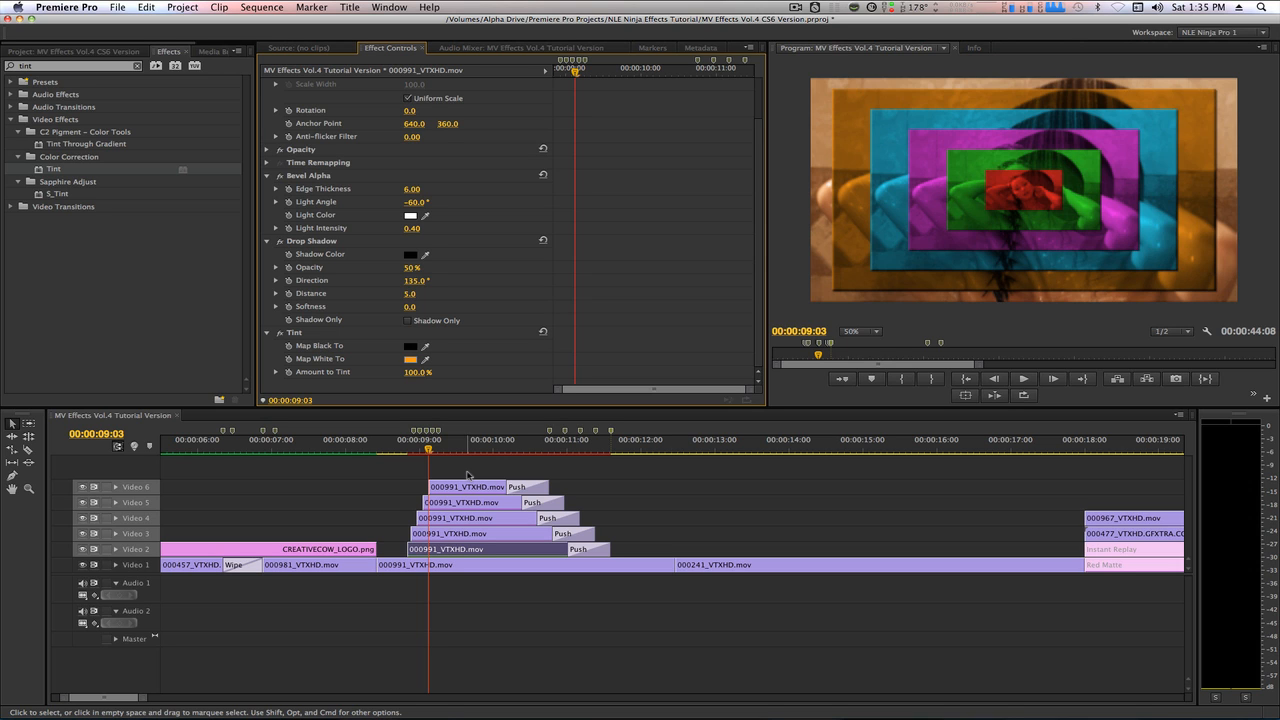
Mark the sequence In point at 00:00:08:15 and Out point at 00:00:11:18, and render and play back that range.
{"action": "left_click", "coordinate": [393, 451]}
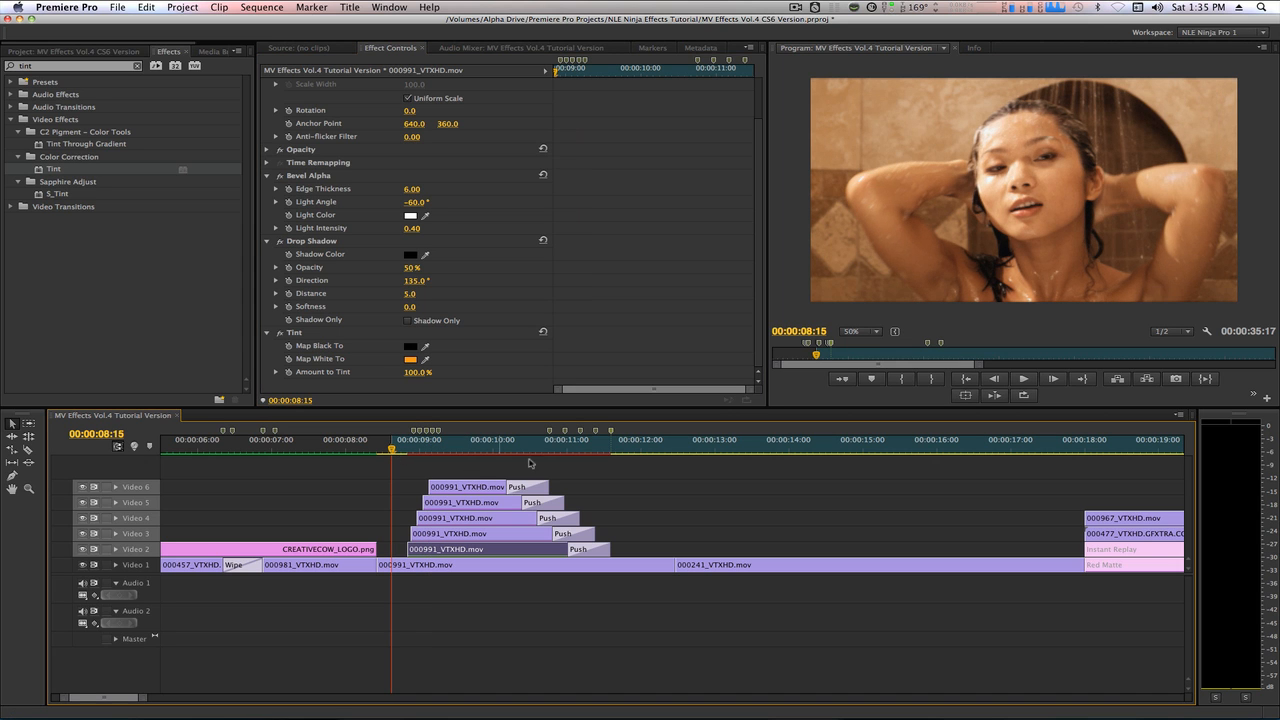
{"action": "left_click", "coordinate": [620, 451]}
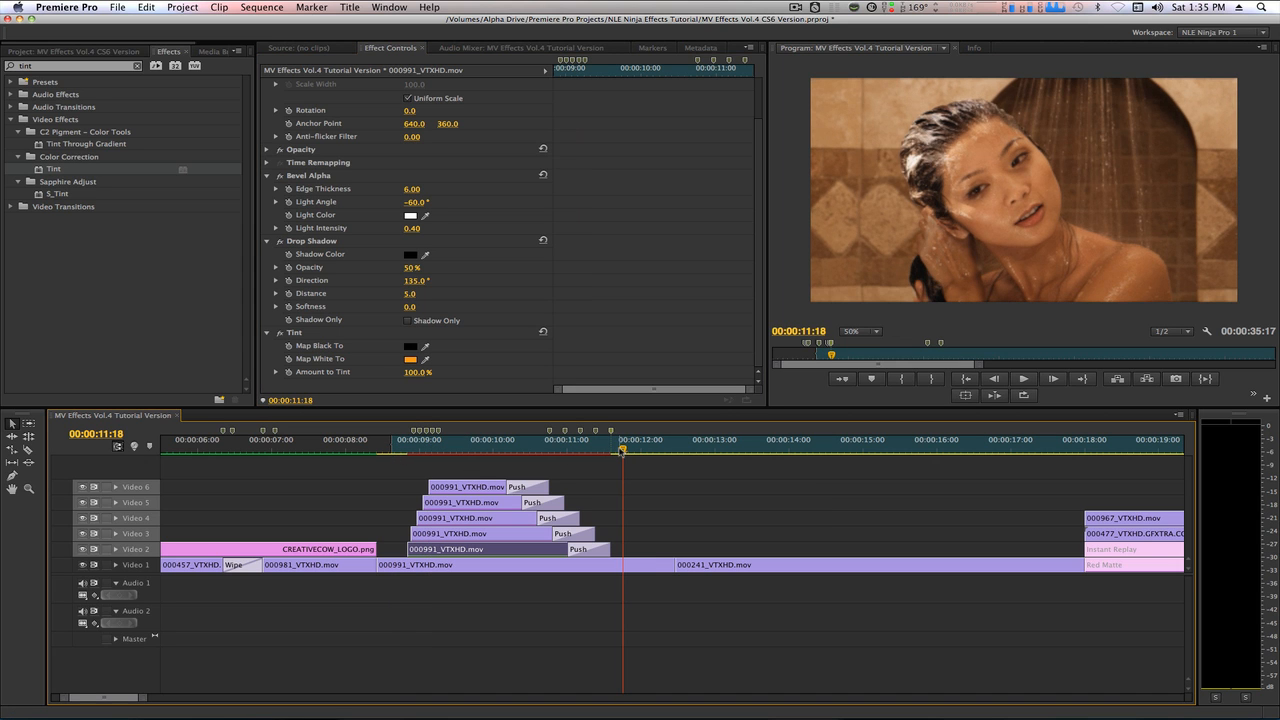
{"action": "key", "text": "o"}
{"action": "key", "text": "Return"}
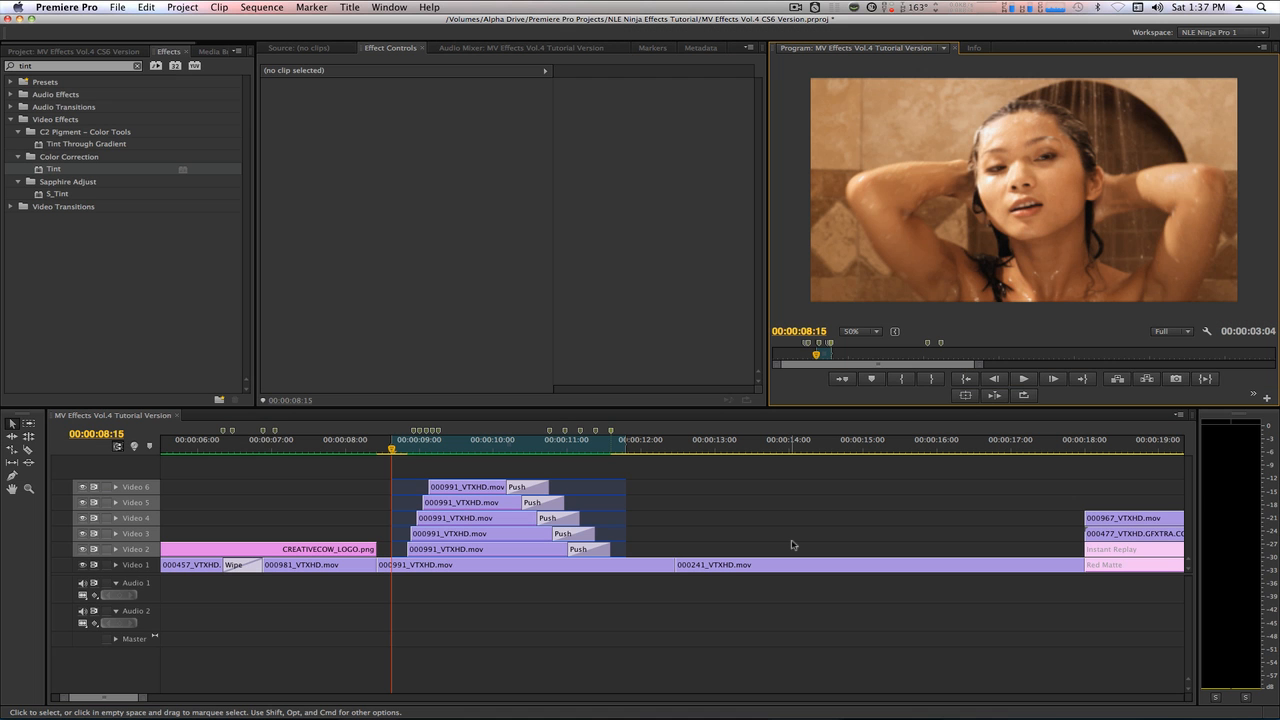
{"action": "key", "text": "space"}
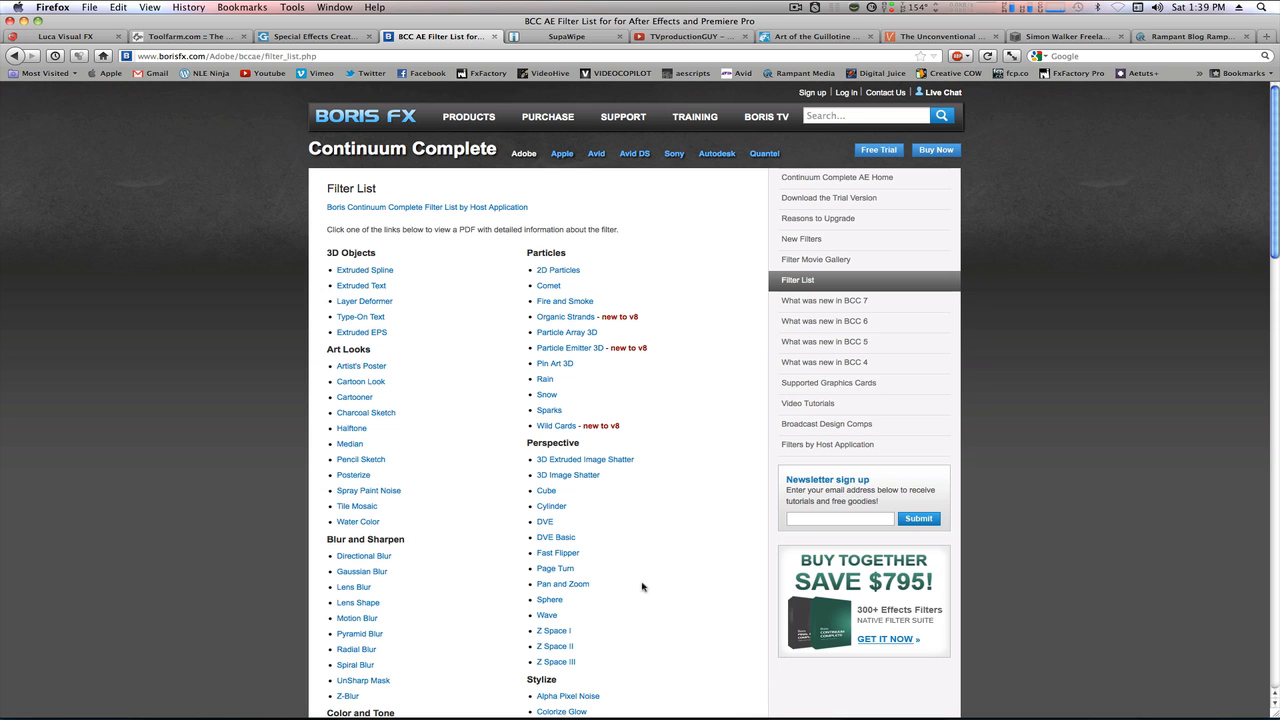
Switch to Firefox and bring up the Toolfarm home page.
{"action": "key", "text": "super+Tab"}
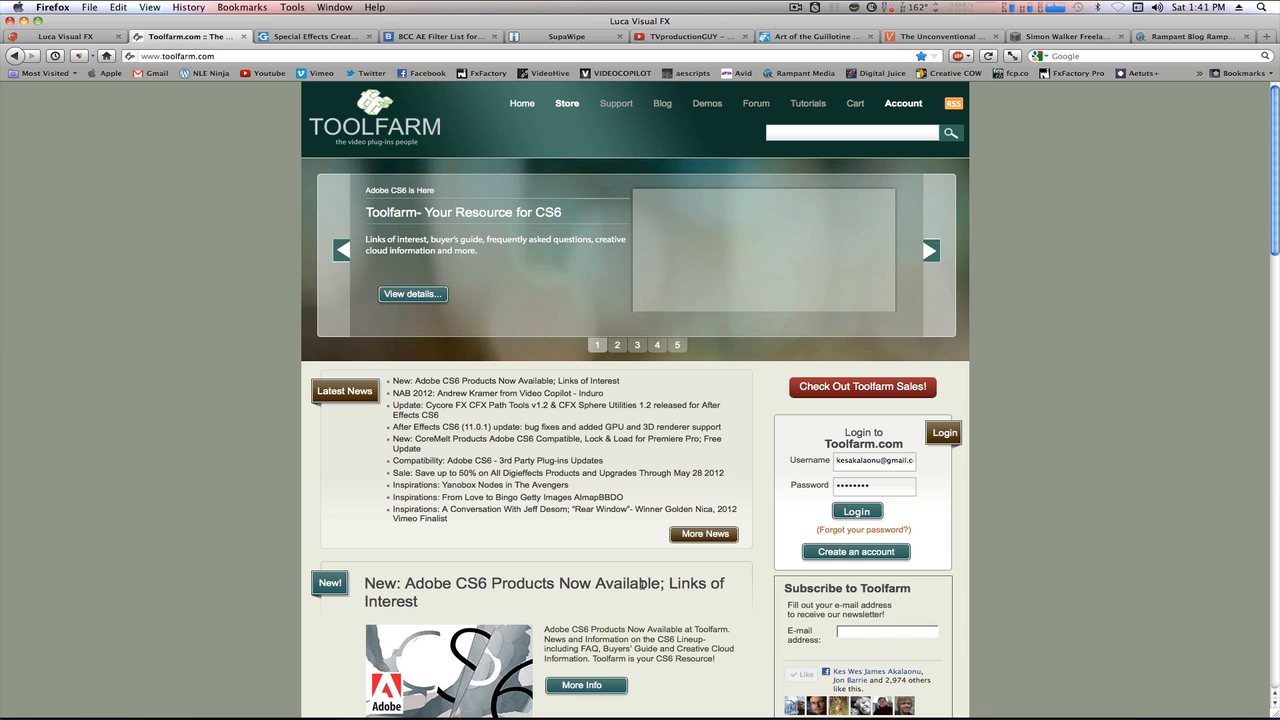
{"action": "key", "text": "ctrl+Tab"}
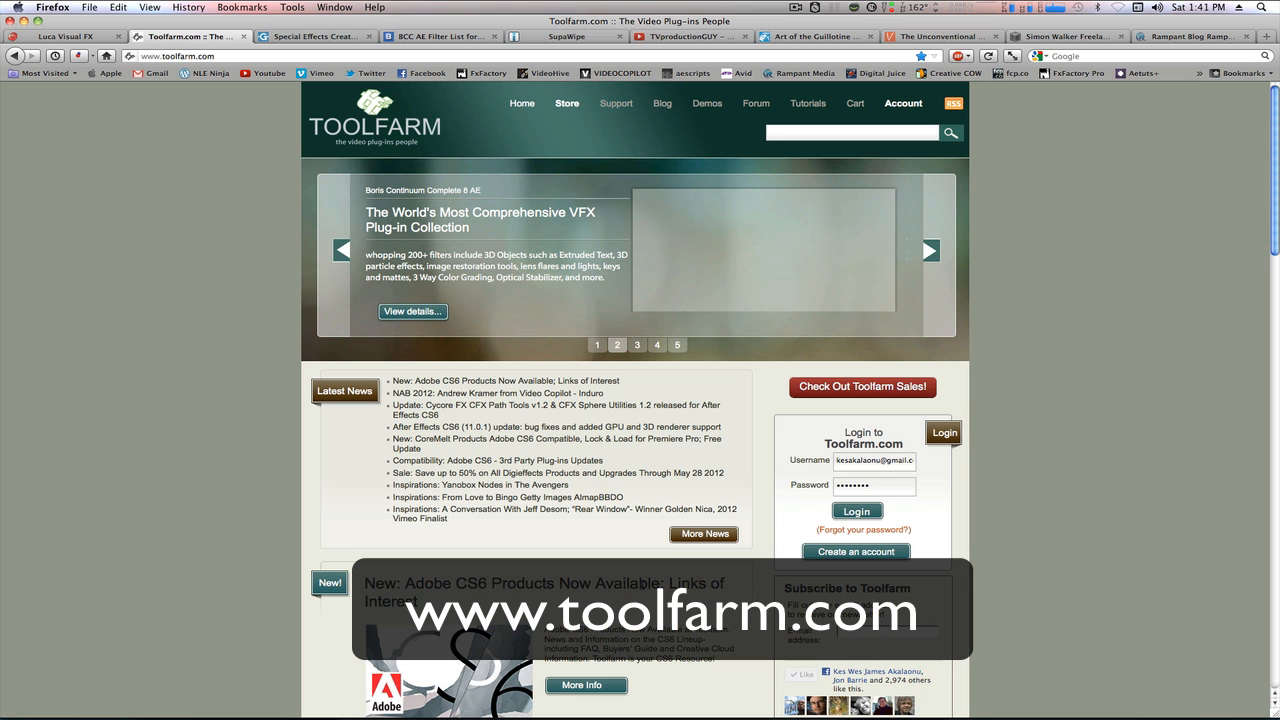